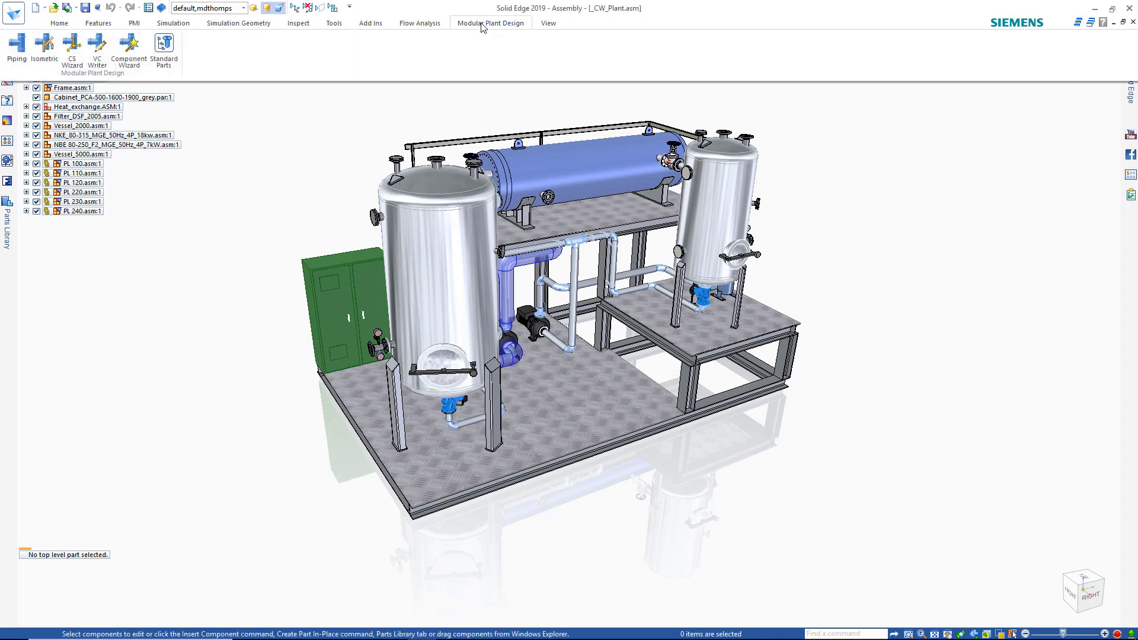
- Start Piping for the plant assembly and set the P&ID to-do list options to display the object type
left_click(17, 46)
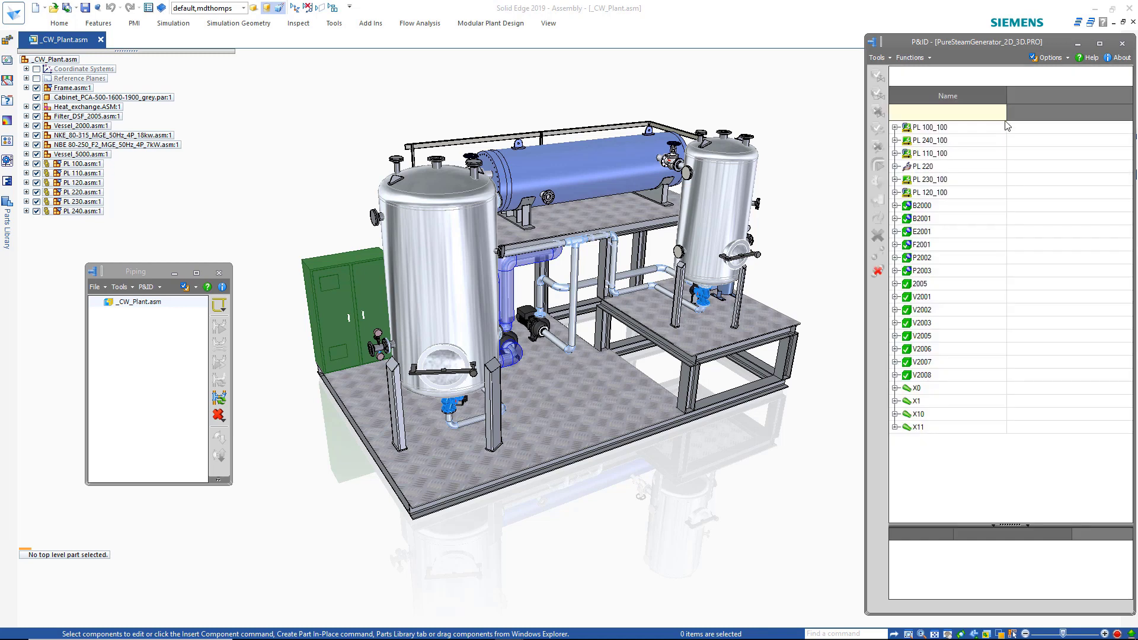
left_click(877, 57)
left_click(895, 102)
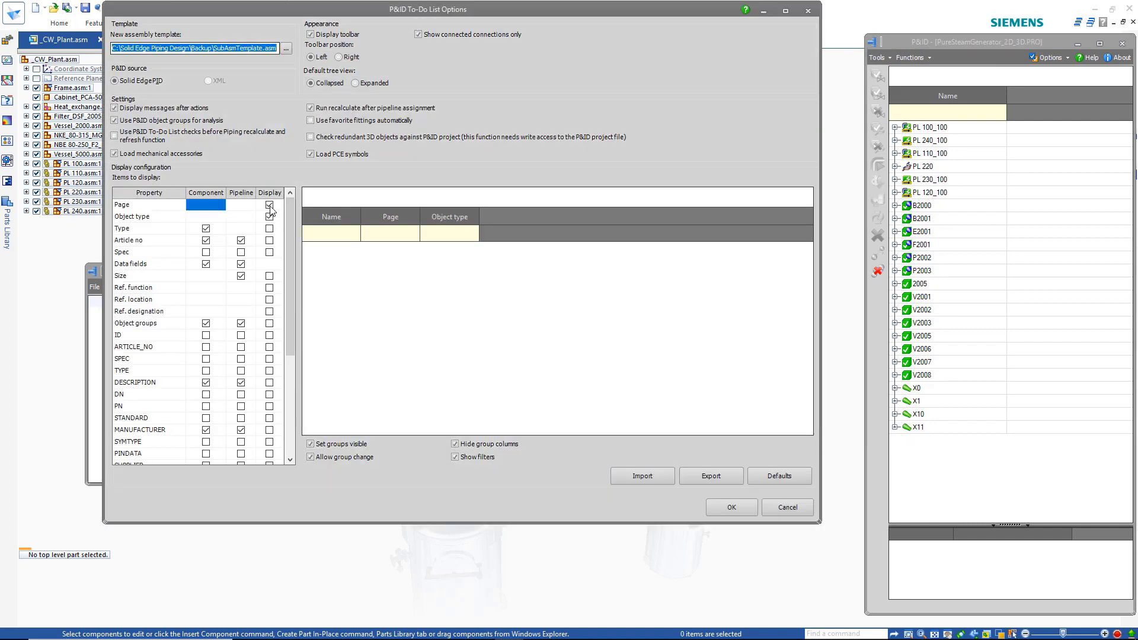
left_click(730, 507)
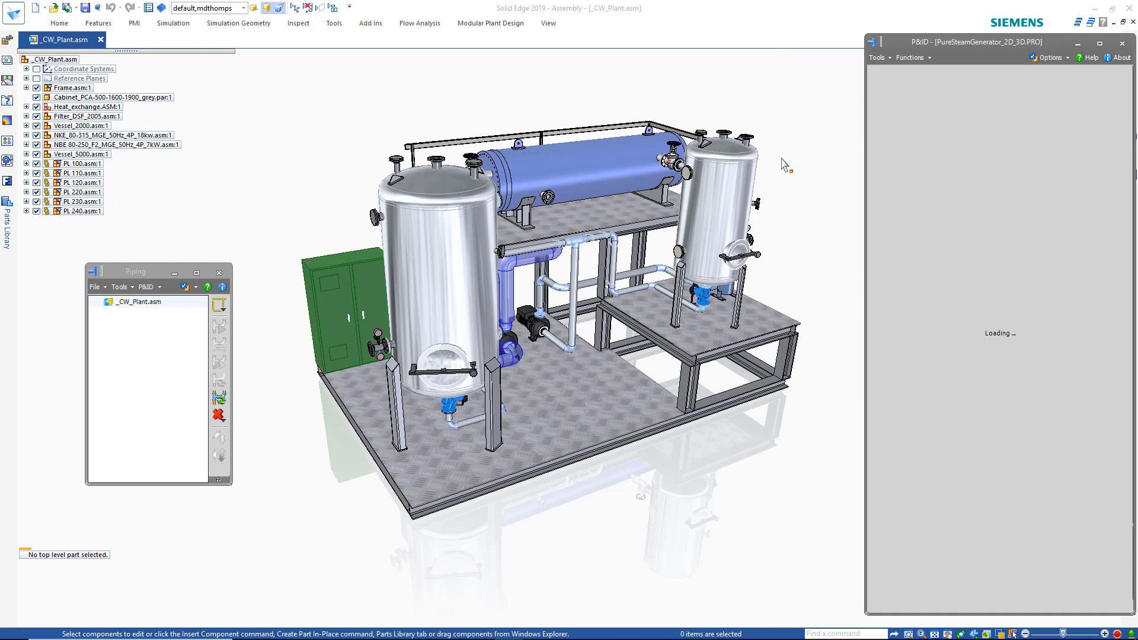
- Group the P&ID list by object type and expand the Component and Pipeline groups
left_click_drag(1041, 99, 928, 77)
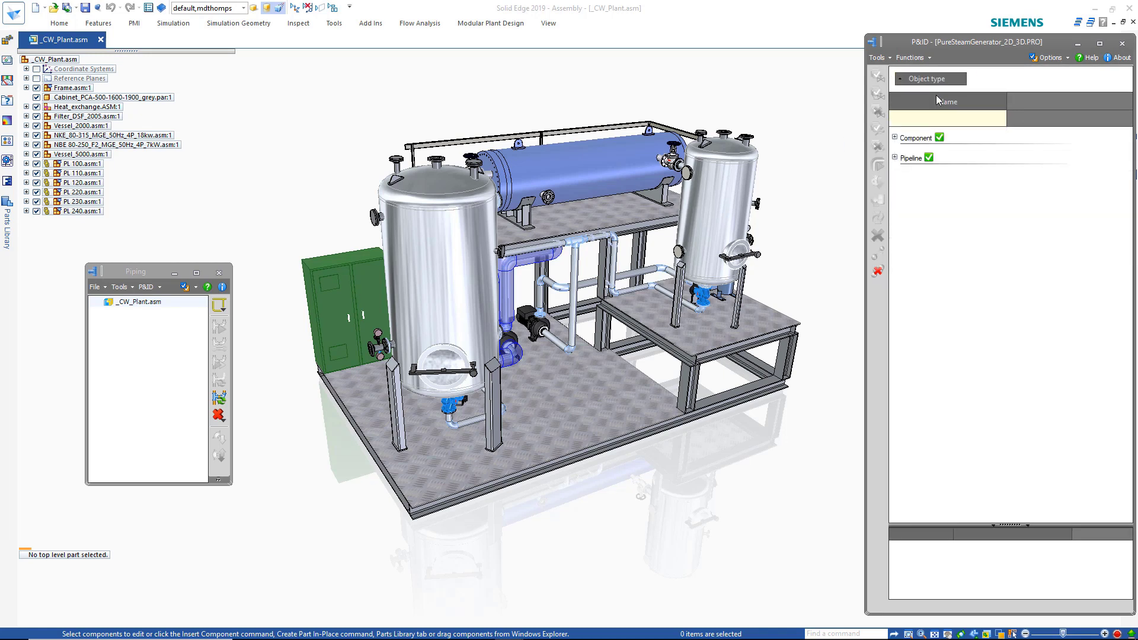
left_click(895, 139)
left_click(894, 393)
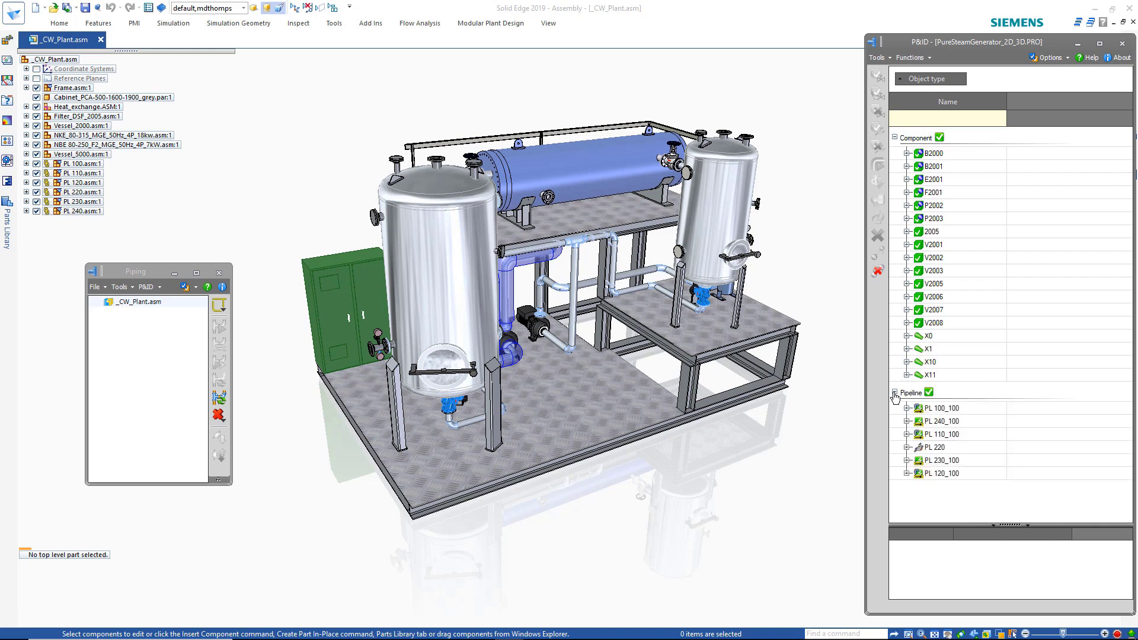
- Shrink the assembly window to expose the P&ID diagram, fit the model, and highlight B2000, B2001 and E2001 from the component list
left_click(1112, 8)
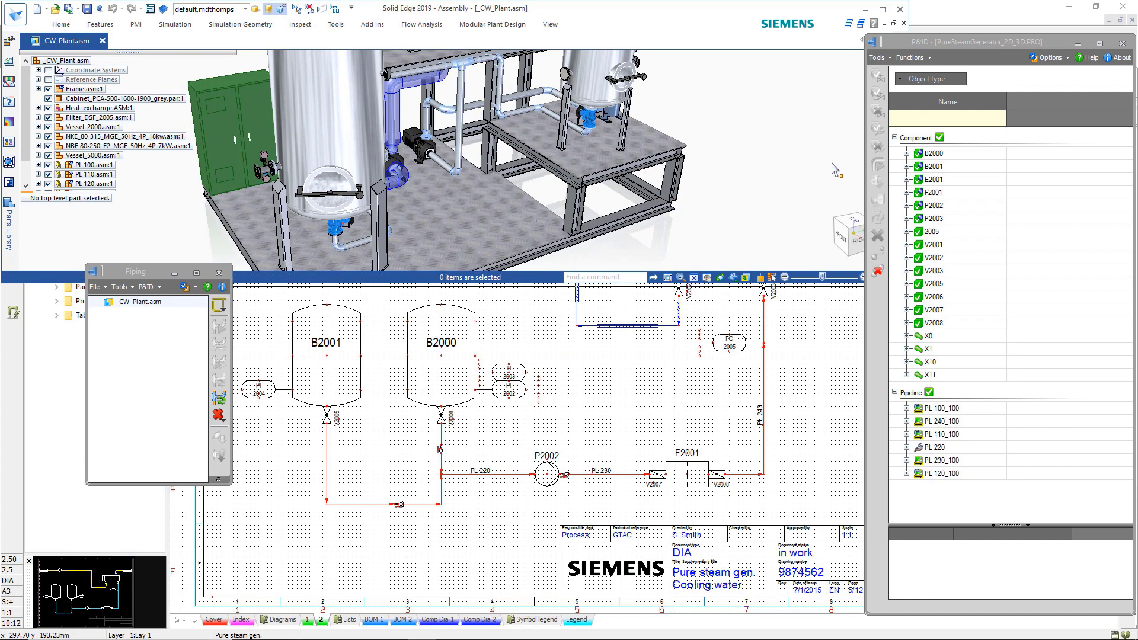
key("ctrl+f")
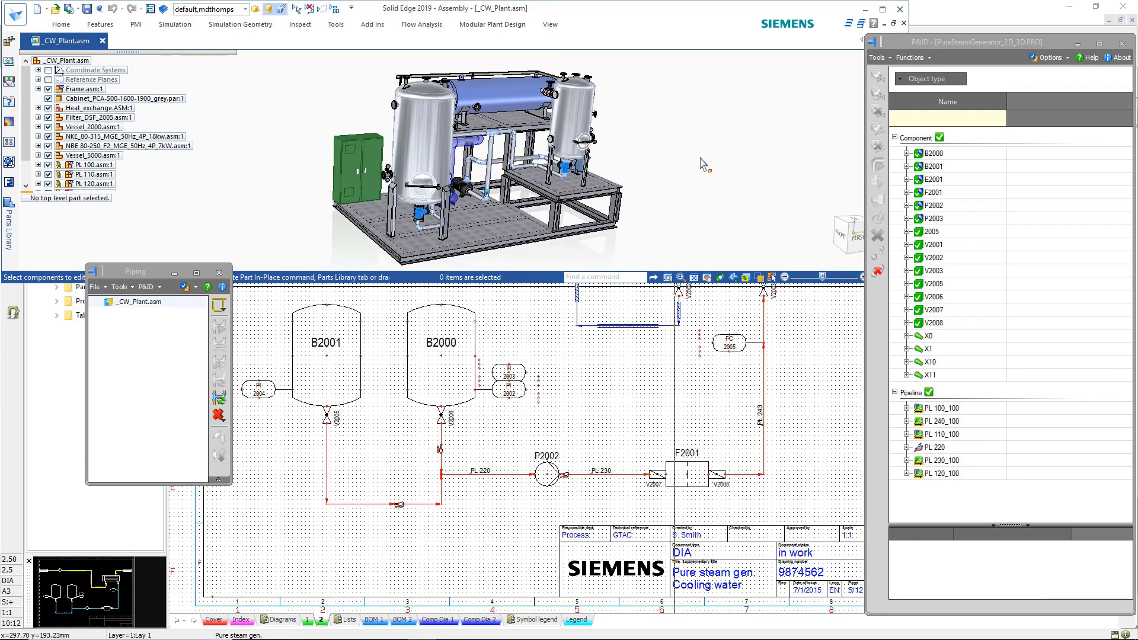
left_click(935, 154)
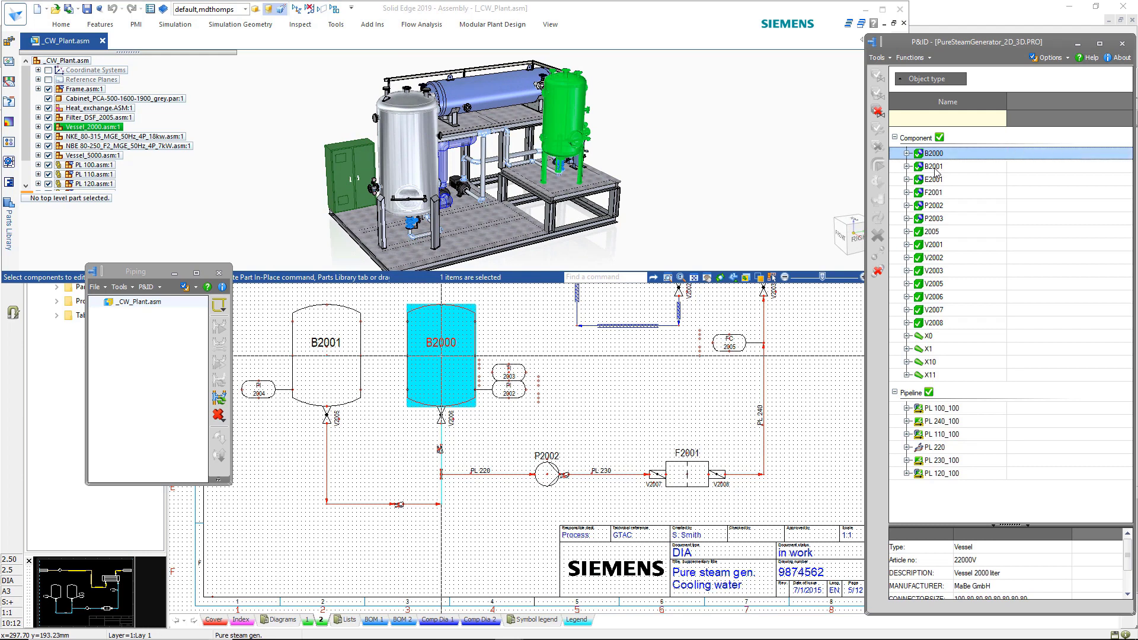
left_click(934, 167)
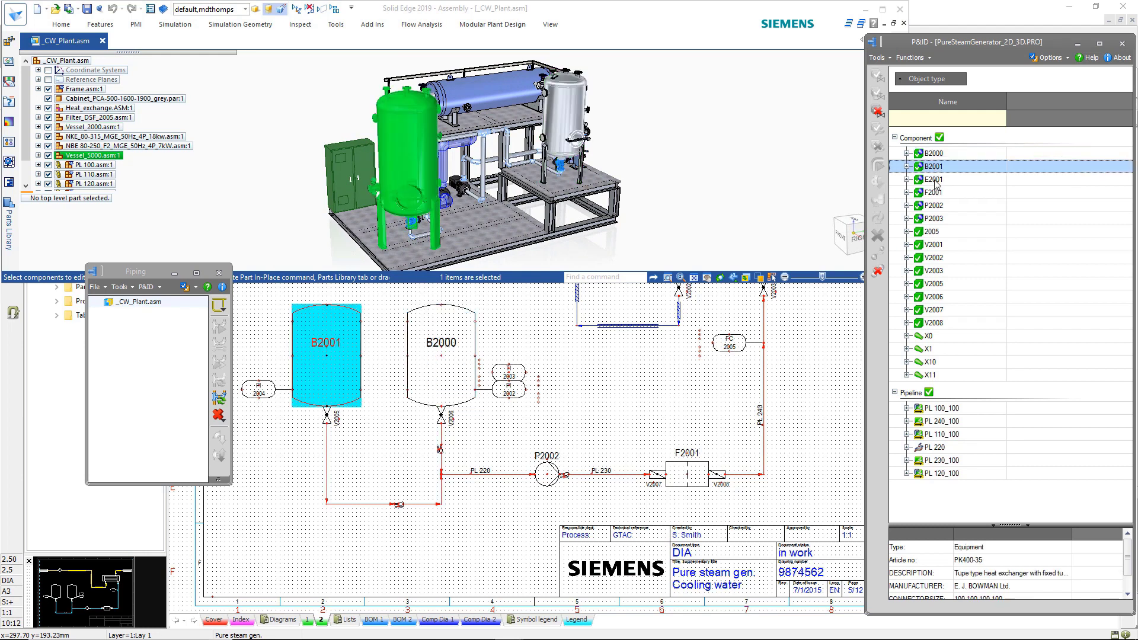
left_click(935, 180)
- Switch to Solid Edge P&ID and look through the cover, the index and both Pure steam gen. diagram pages
mouse_move(936, 180)
left_mouse_down()
mouse_move(853, 243)
mouse_move(739, 247)
mouse_move(639, 419)
left_mouse_up()
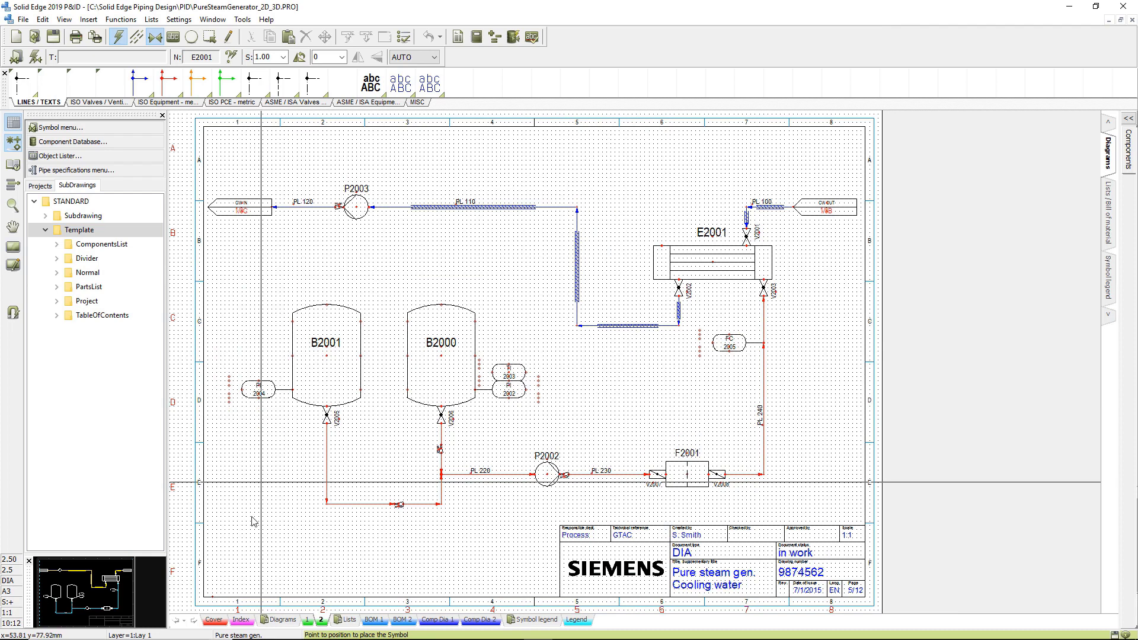
left_click(214, 619)
left_click(240, 620)
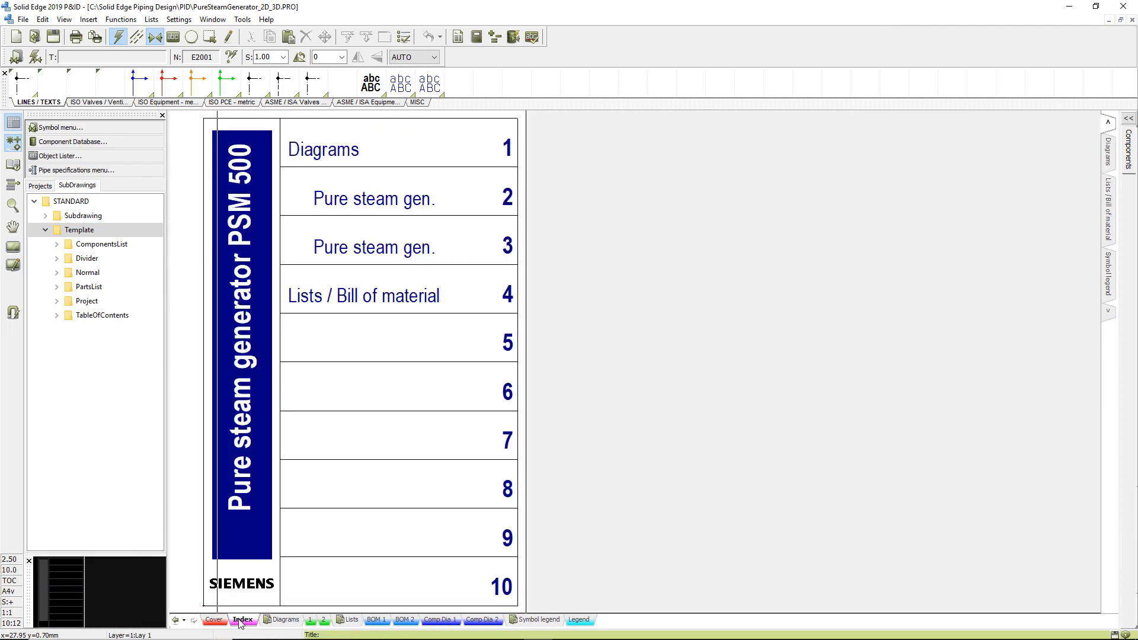
left_click(310, 620)
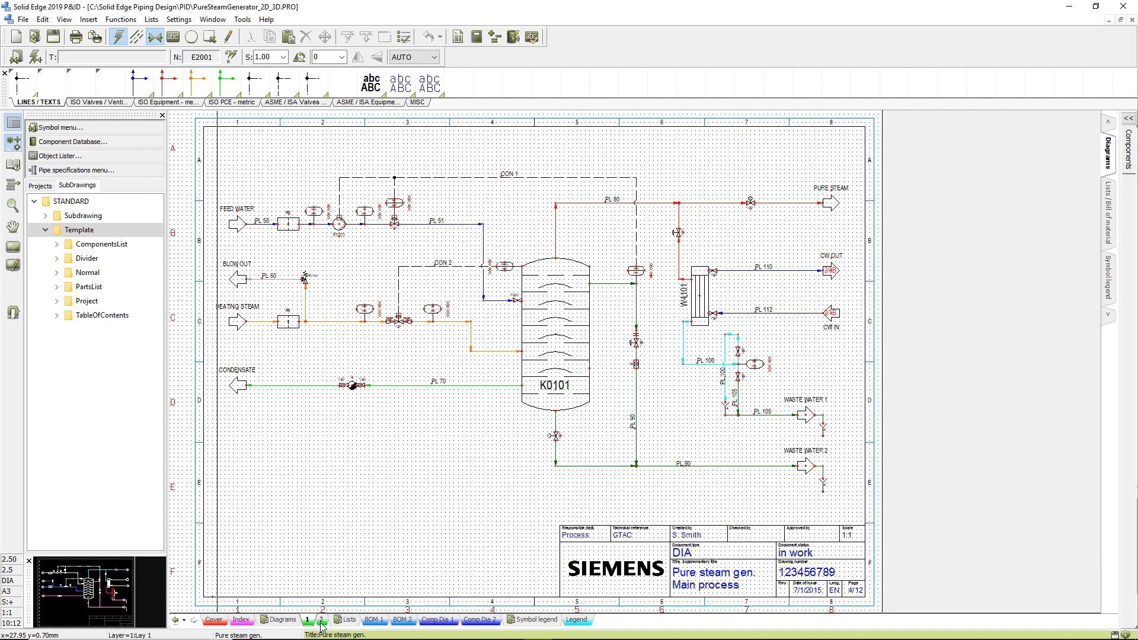
left_click(320, 620)
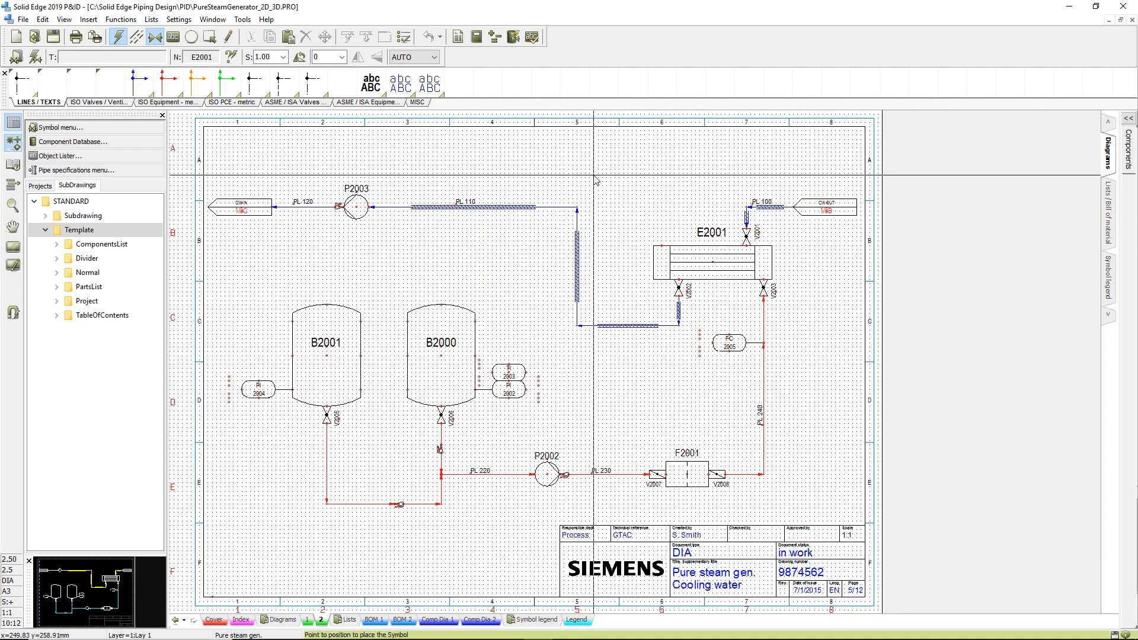
- Filter the component database by type "pump" and pick the Grundfos NBE 80-250/247 A-F2-A-E-BAQE pump
scroll(598, 178, "up", 2)
scroll(636, 196, "up", 1)
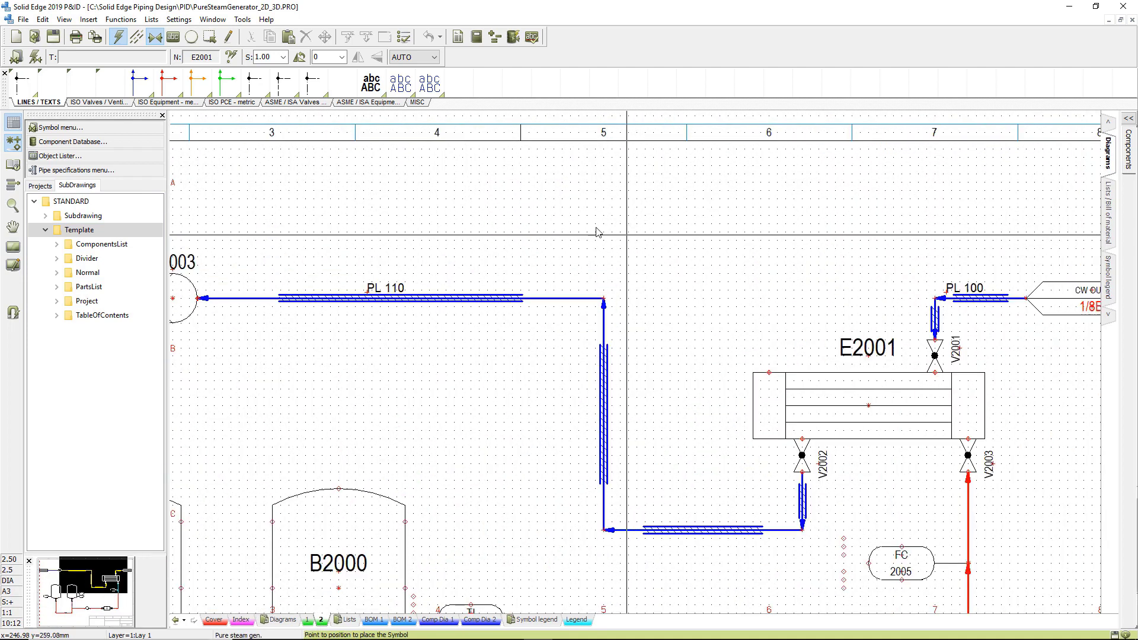
left_click(95, 144)
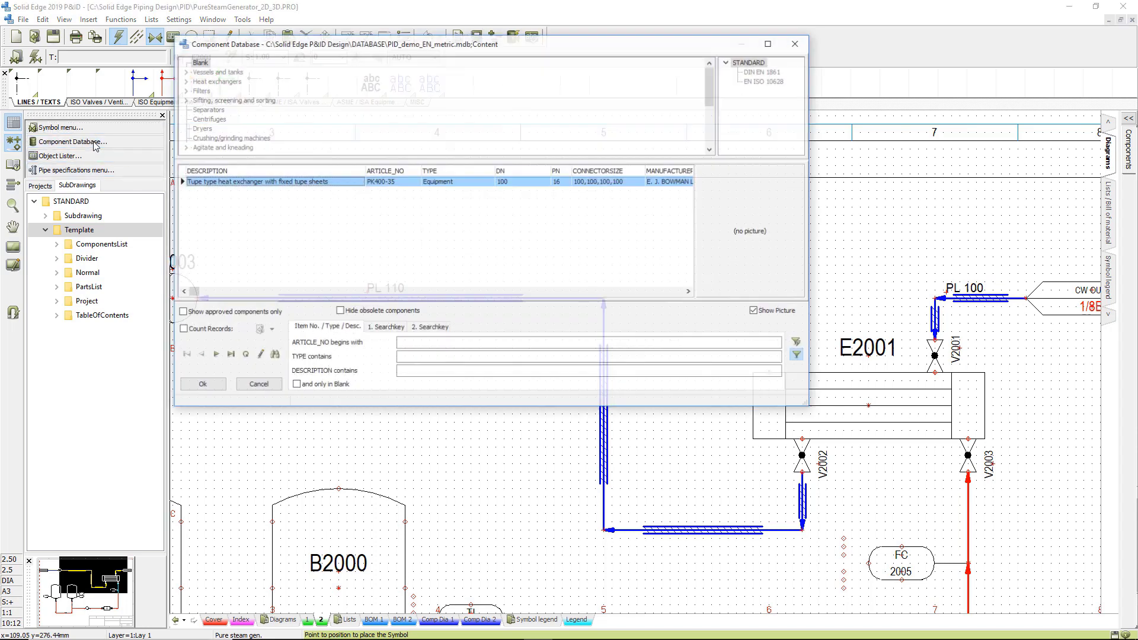
left_click(415, 357)
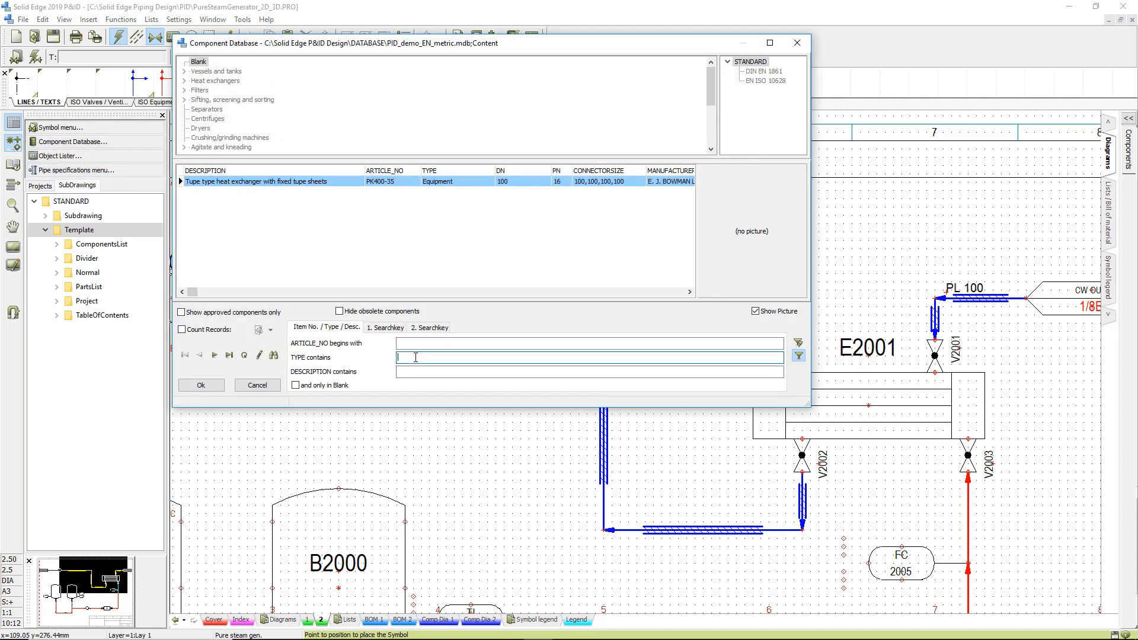
type("pump")
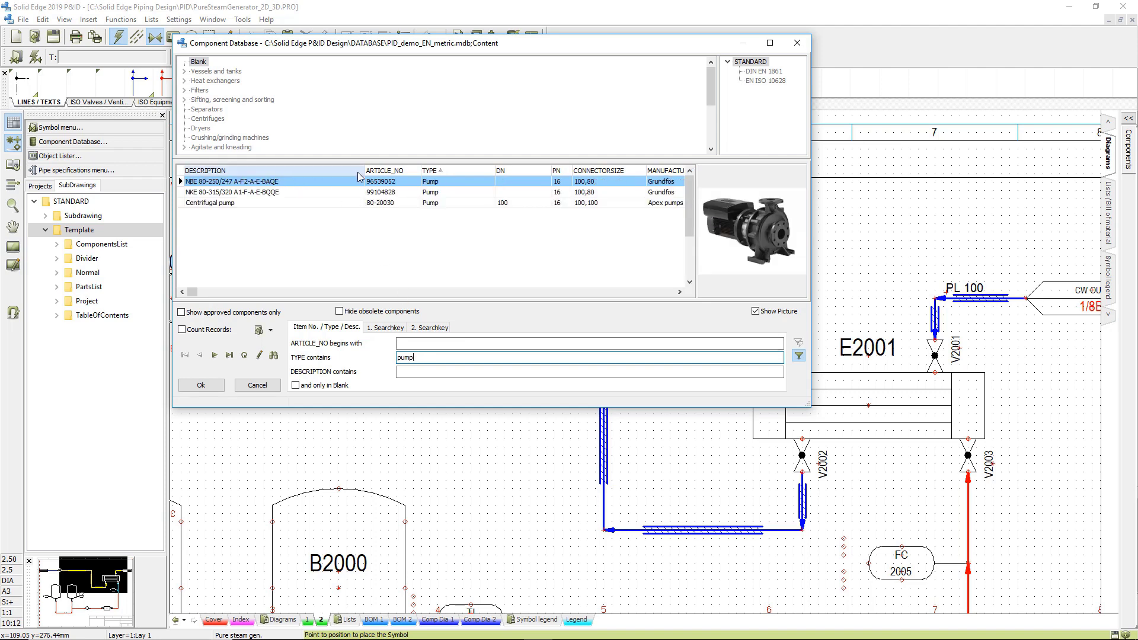
left_click(201, 386)
- Place the pump symbol at 180° above pipeline PL 110, naming it P3000 with Inner equipment disabled
key("space")
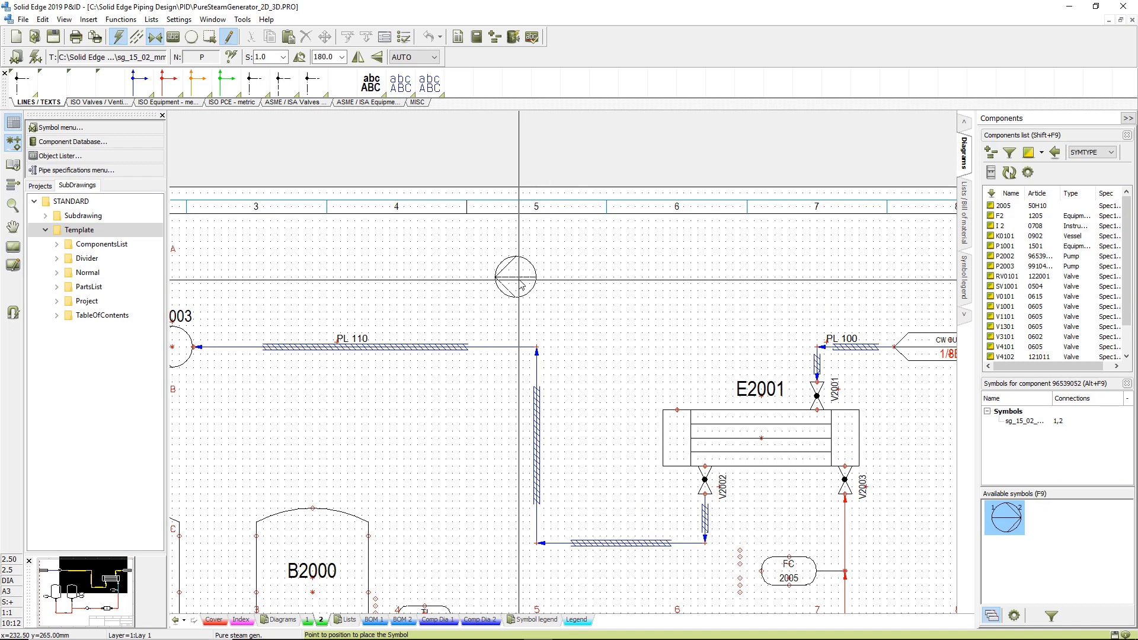
left_click(517, 283)
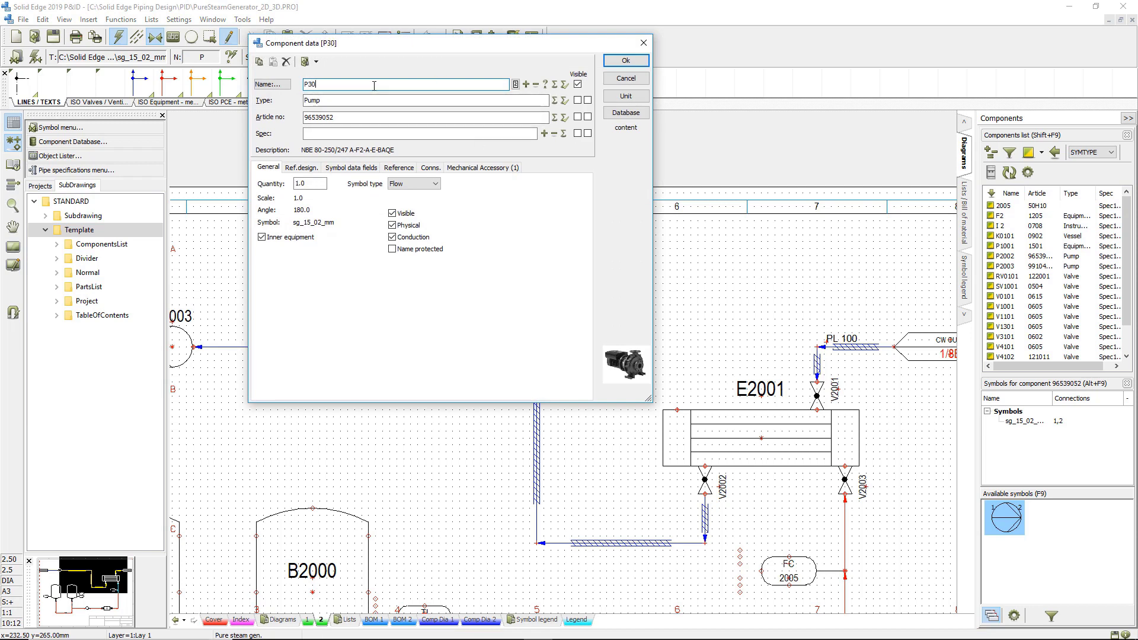
left_click(261, 237)
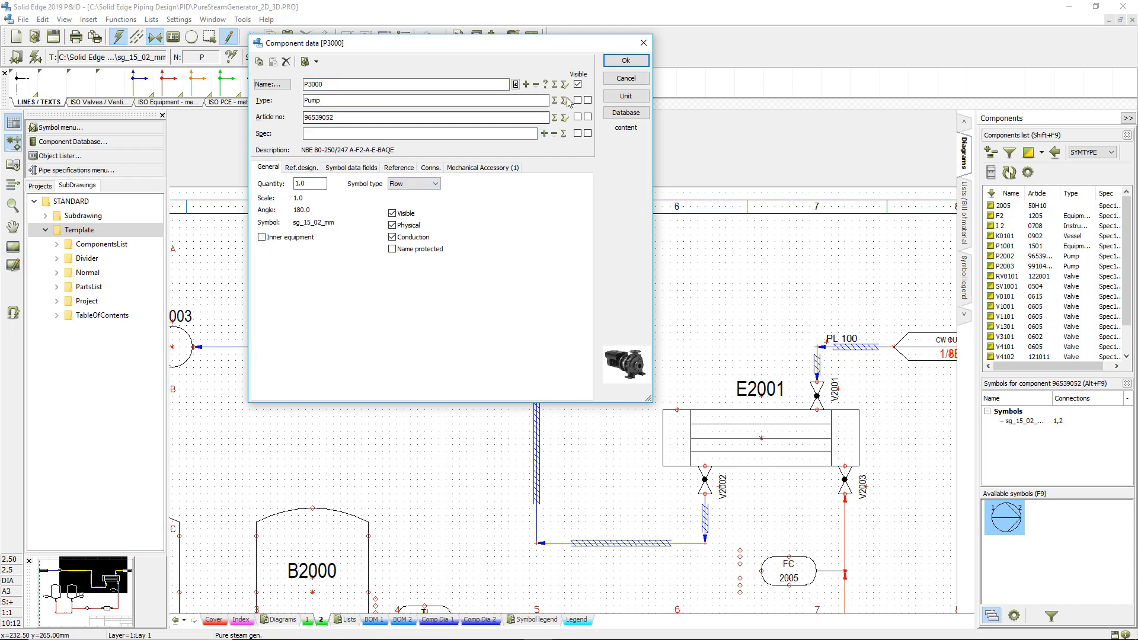
left_click(627, 60)
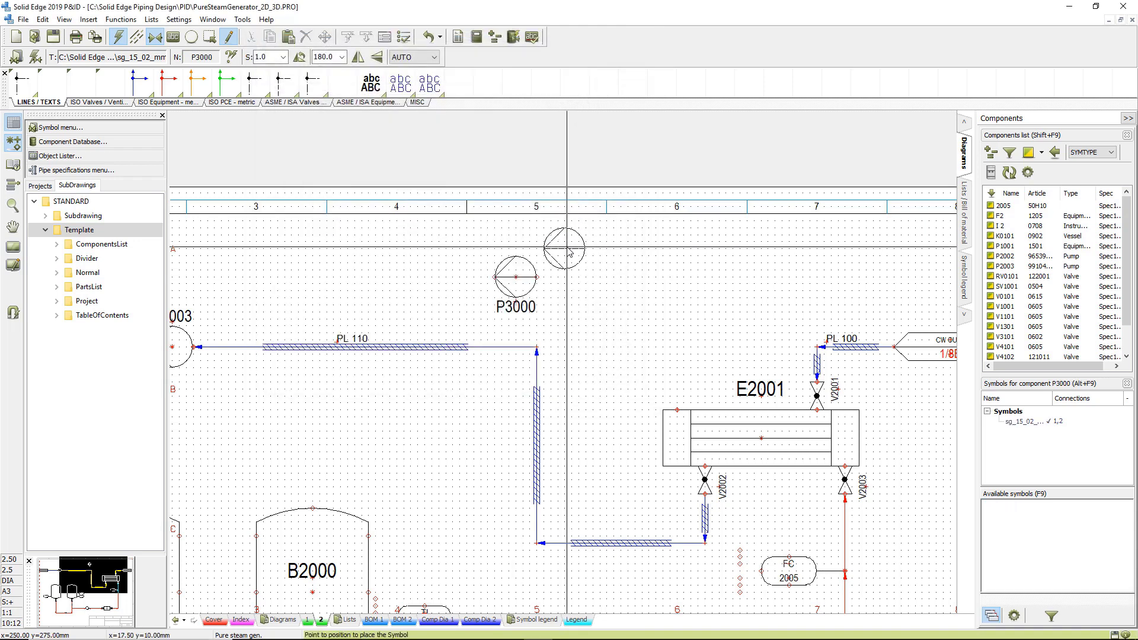
key("Escape")
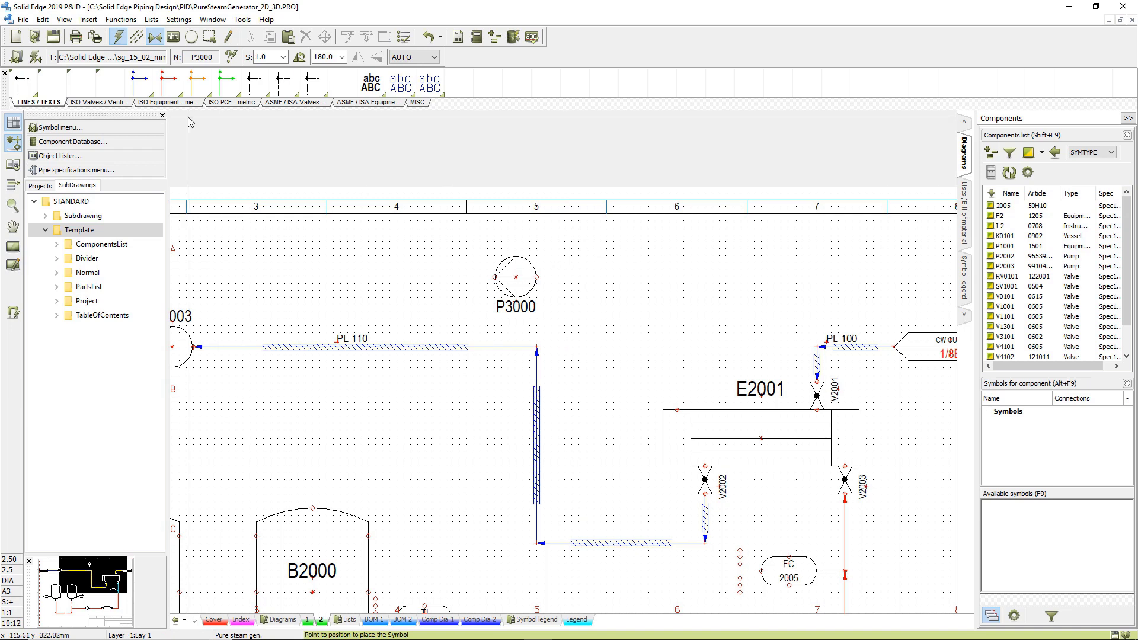
- Draw a red pipeline from the upper-left connection of E2001 straight up and across to the right connection of pump P3000
left_click(167, 81)
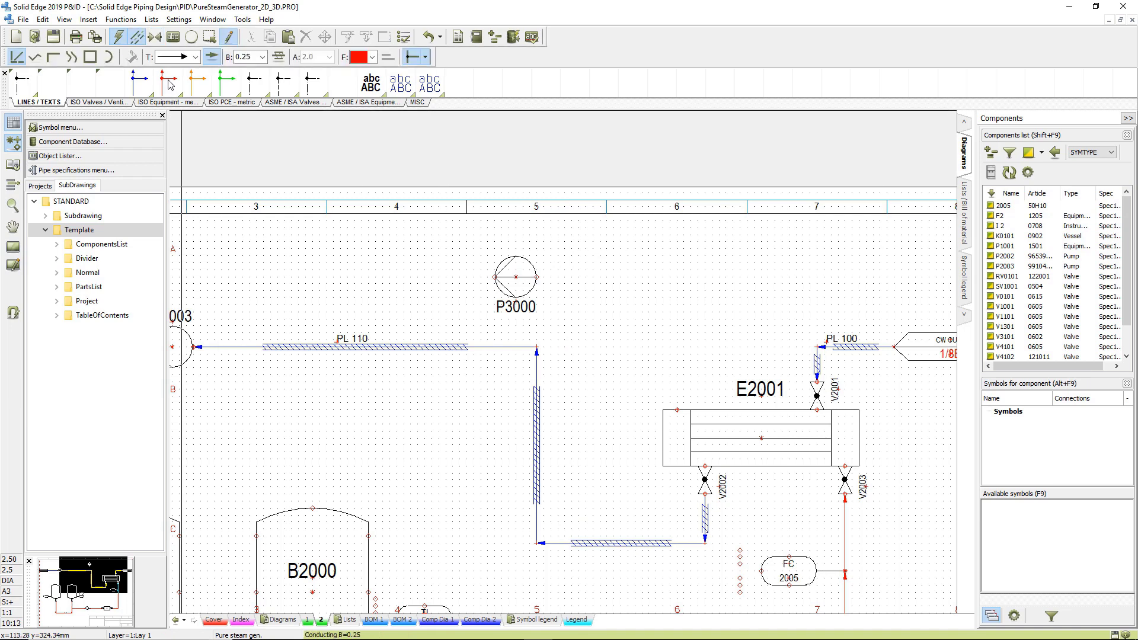
scroll(646, 317, "up", 1)
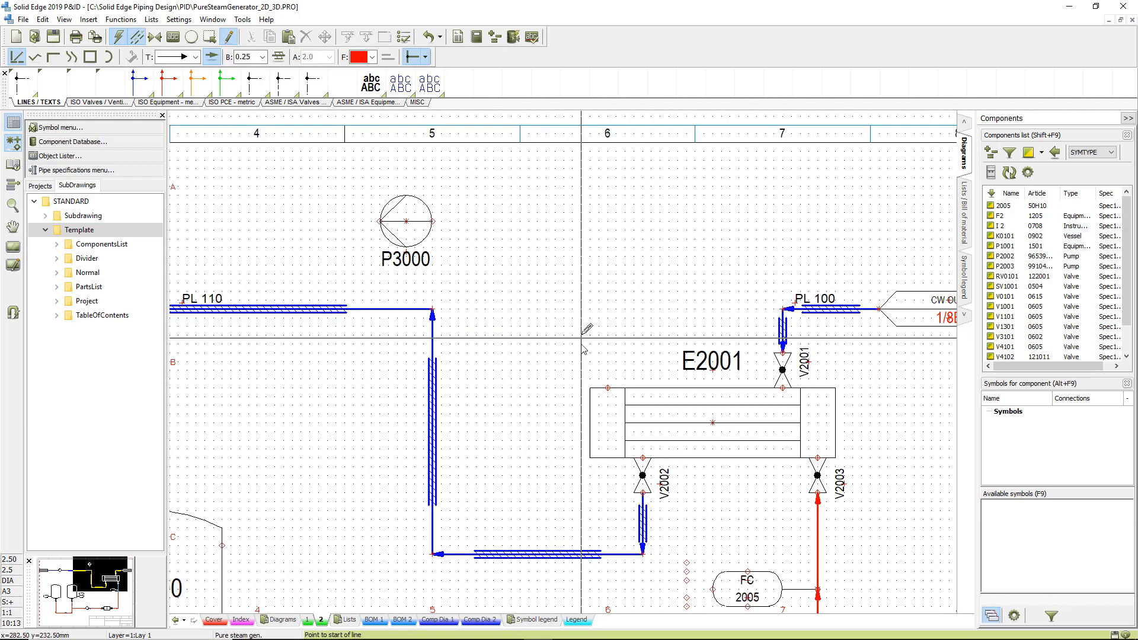
left_click(607, 388)
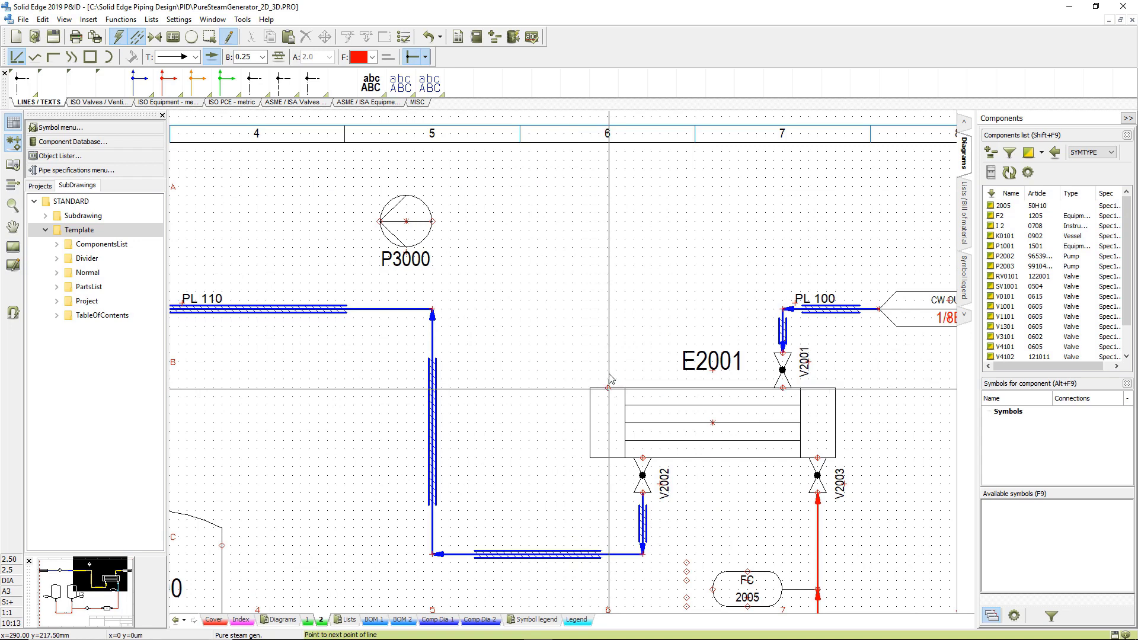
left_click(608, 221)
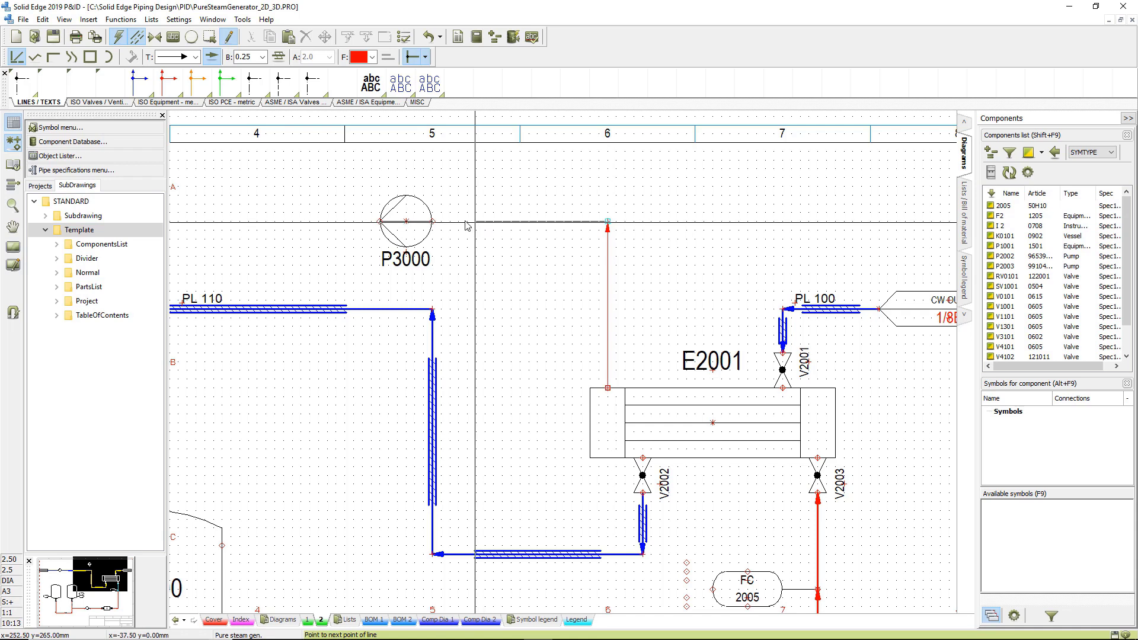
left_click(436, 221)
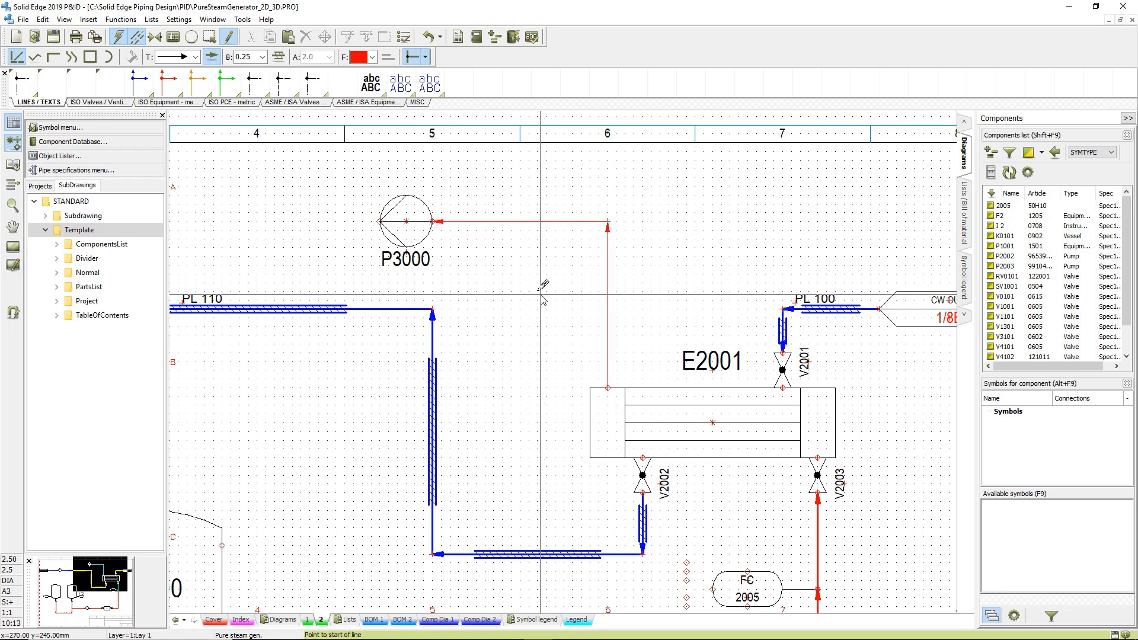
- Open the article data of the new red pipeline and set its line number to PL300
left_click(607, 301)
double_click(609, 303)
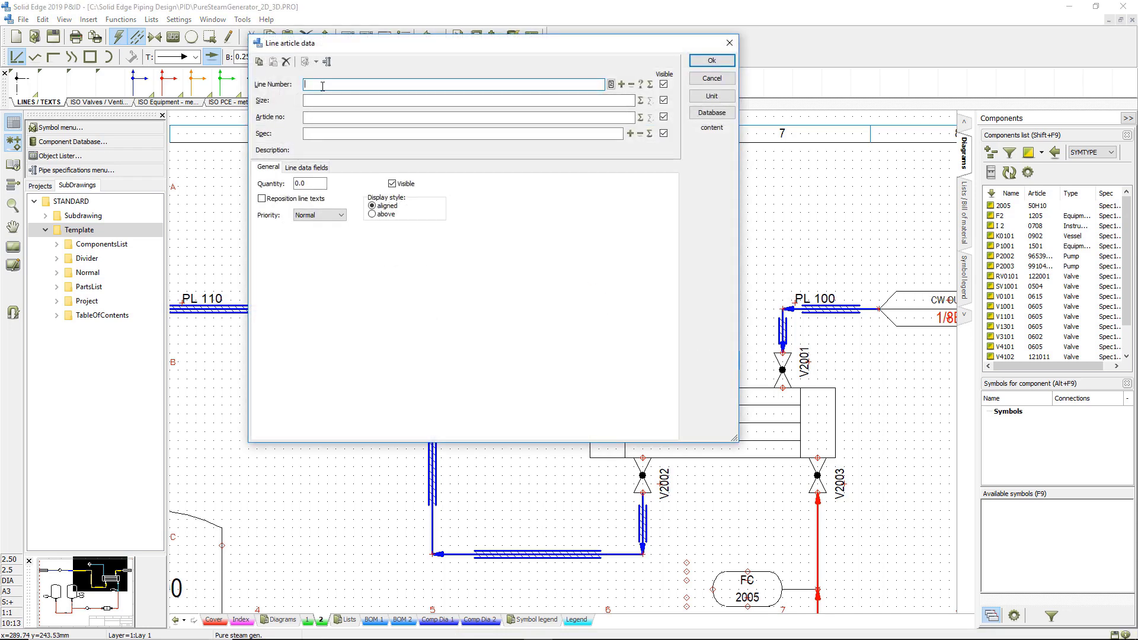
type("PL300")
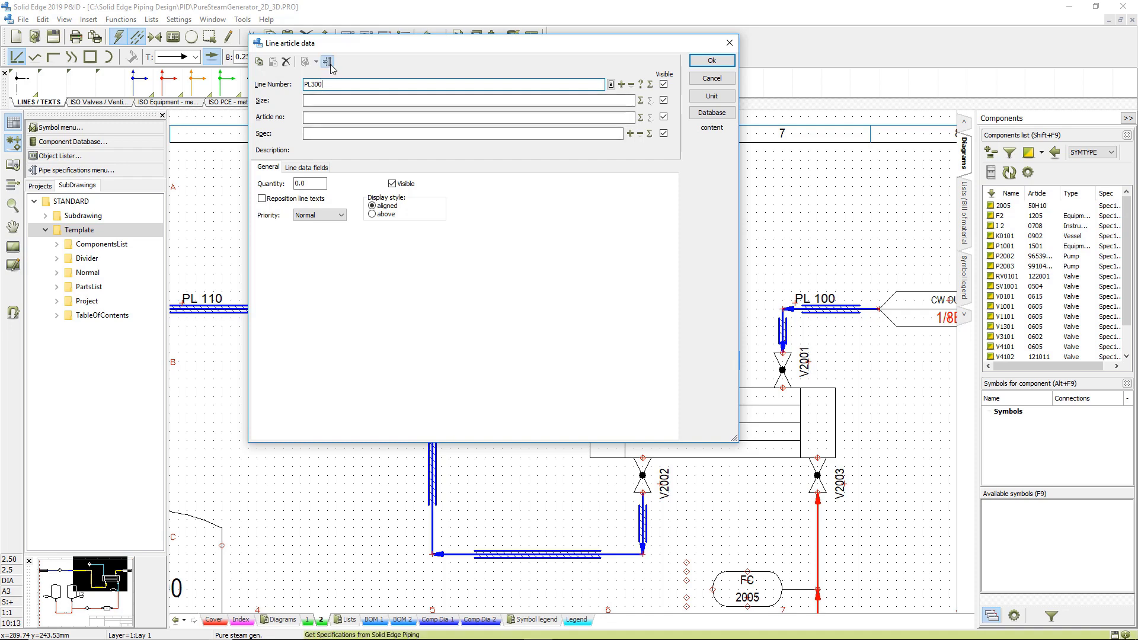
- Assign pipe specification Spec10CA with diameter DN 100 to line PL300, check its line data fields, and apply the data
left_click(328, 62)
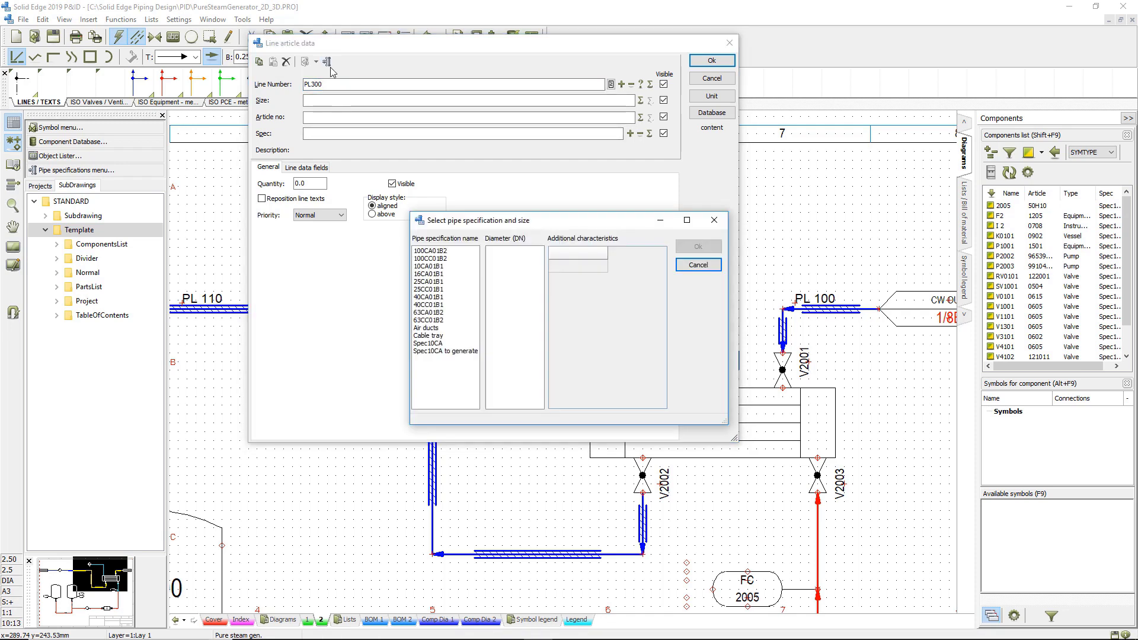
left_click(428, 344)
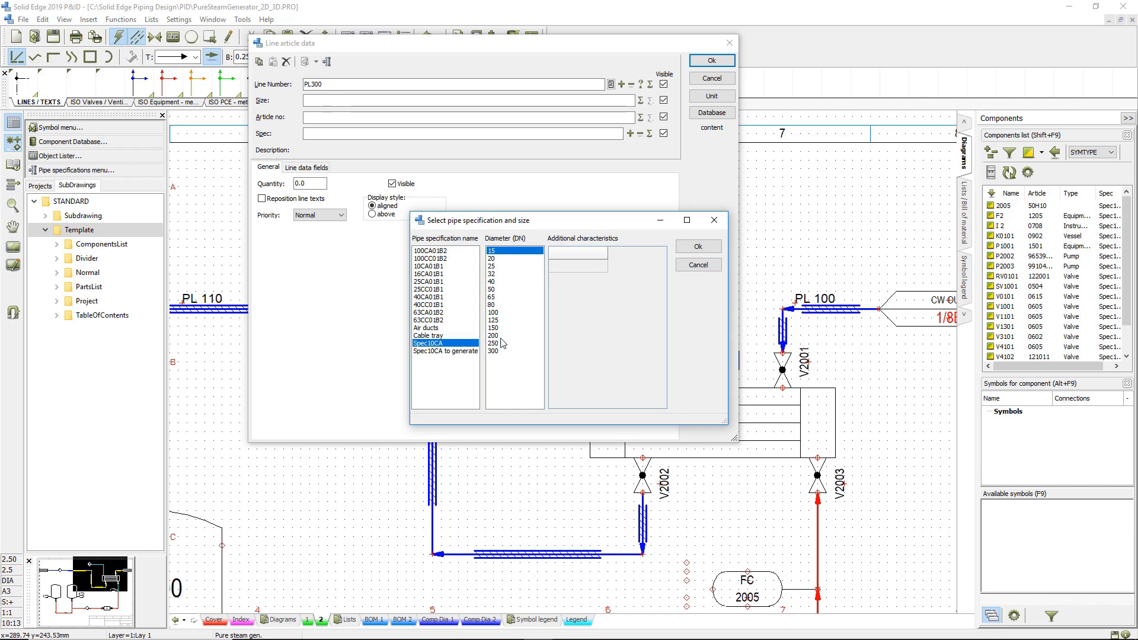
left_click(495, 313)
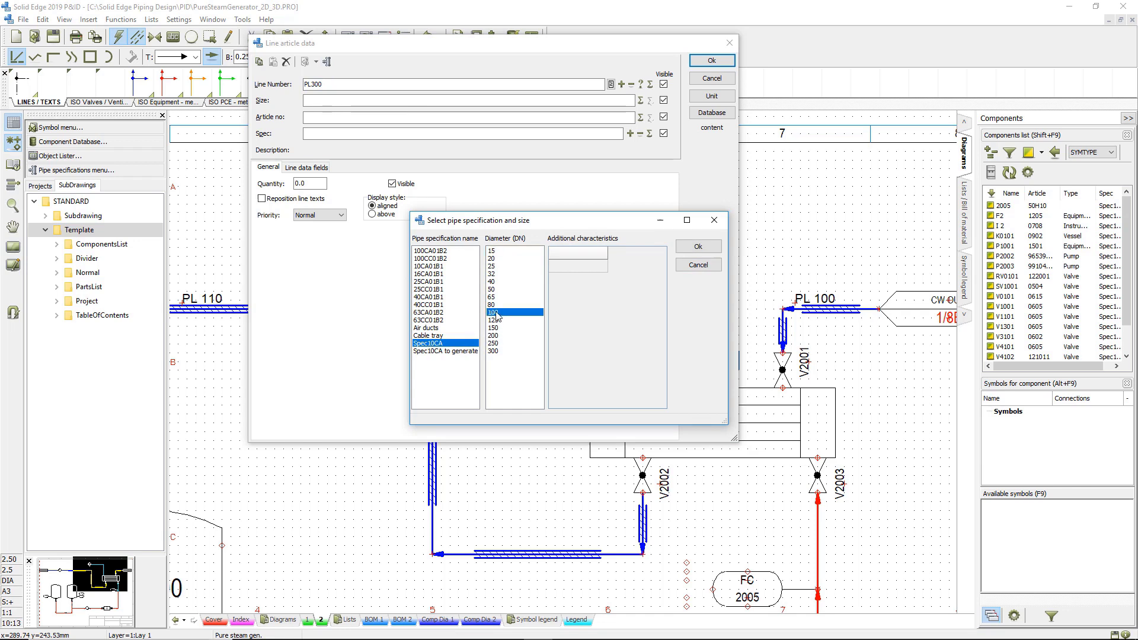
left_click(698, 247)
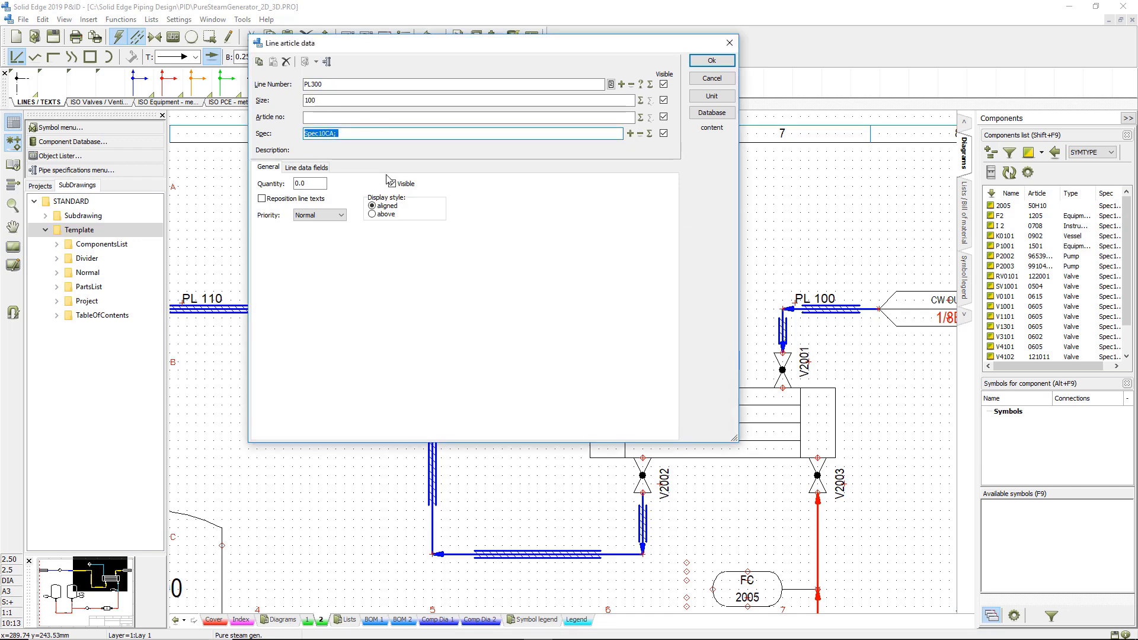
left_click(306, 168)
left_click(670, 202)
left_click(712, 60)
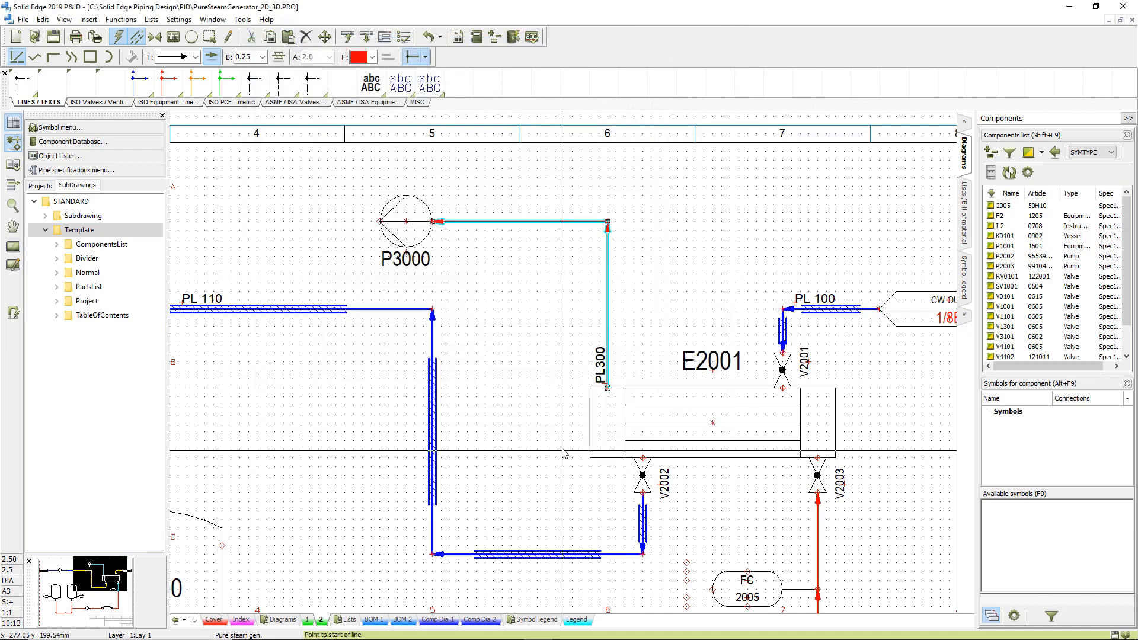
key("Escape")
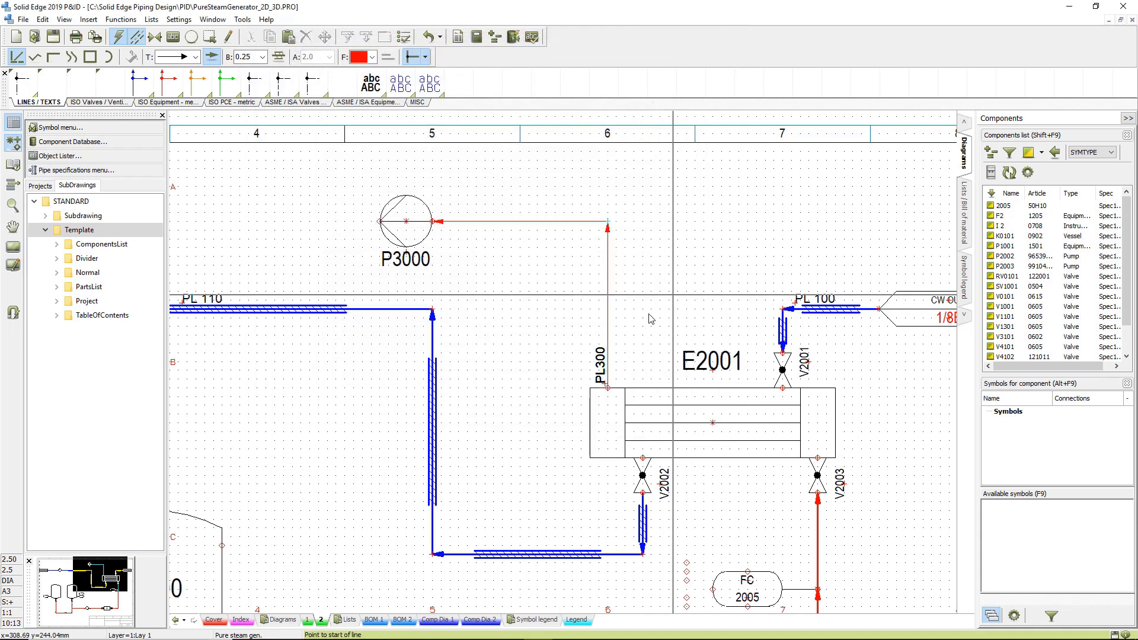
- Move the PL300 label onto the horizontal segment beside pump P3000 and rotate its text horizontal
left_click(600, 368)
left_click(600, 368)
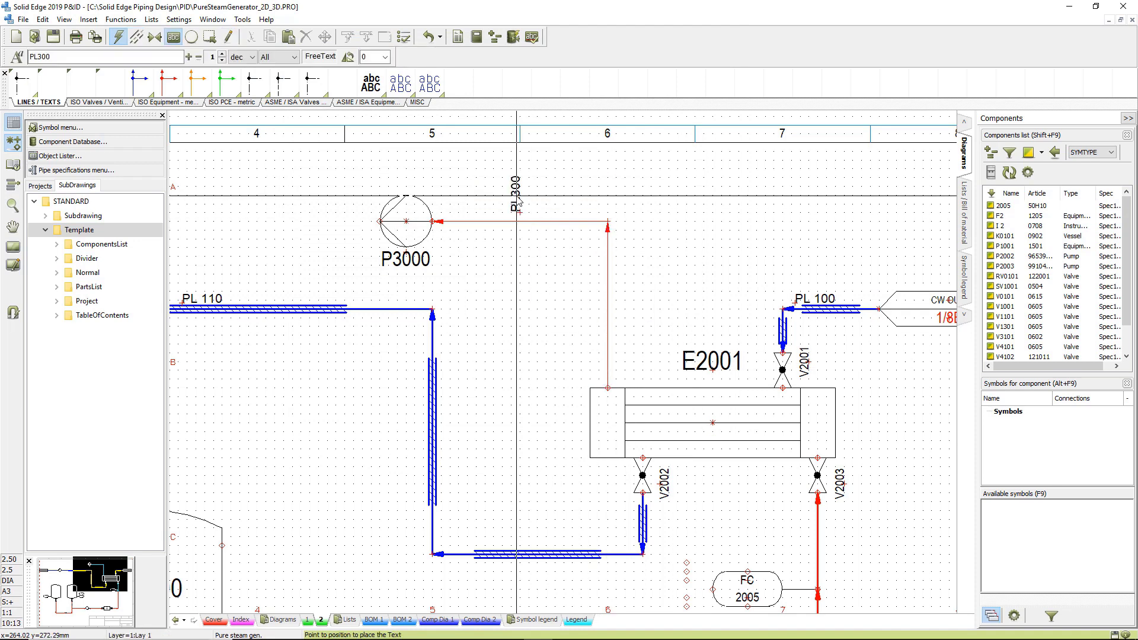
left_click(518, 203)
left_click(518, 204)
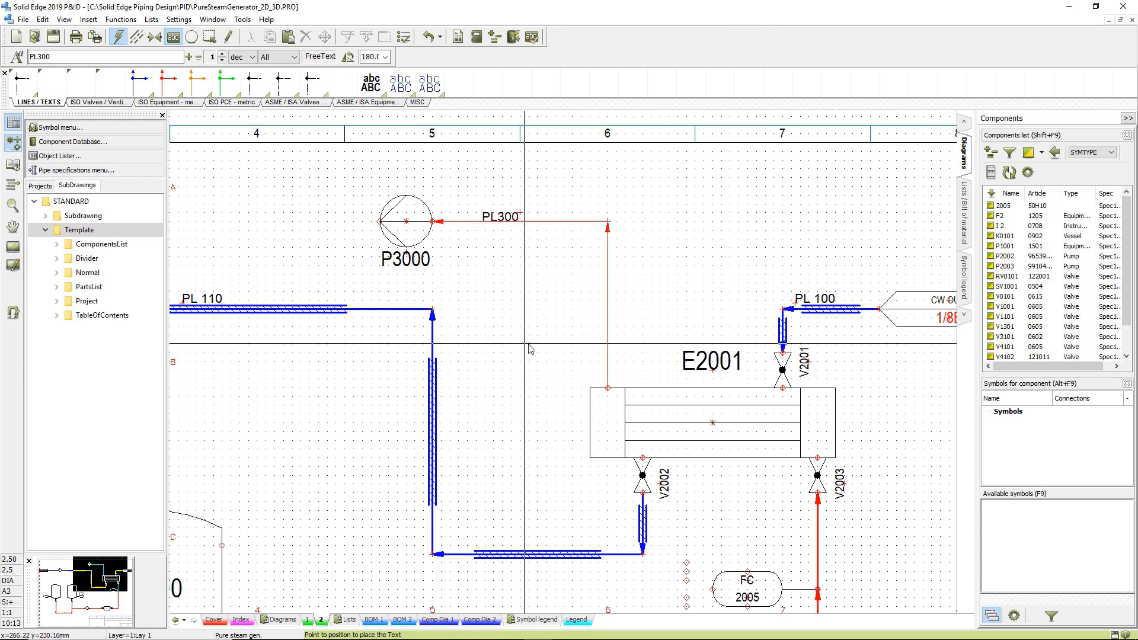
- Insert the globe valve STOBU 12006 DN100, PN16 from the component database into line PL300 just above E2001, naming it GV300
left_click(609, 363)
right_click(609, 364)
left_click(628, 353)
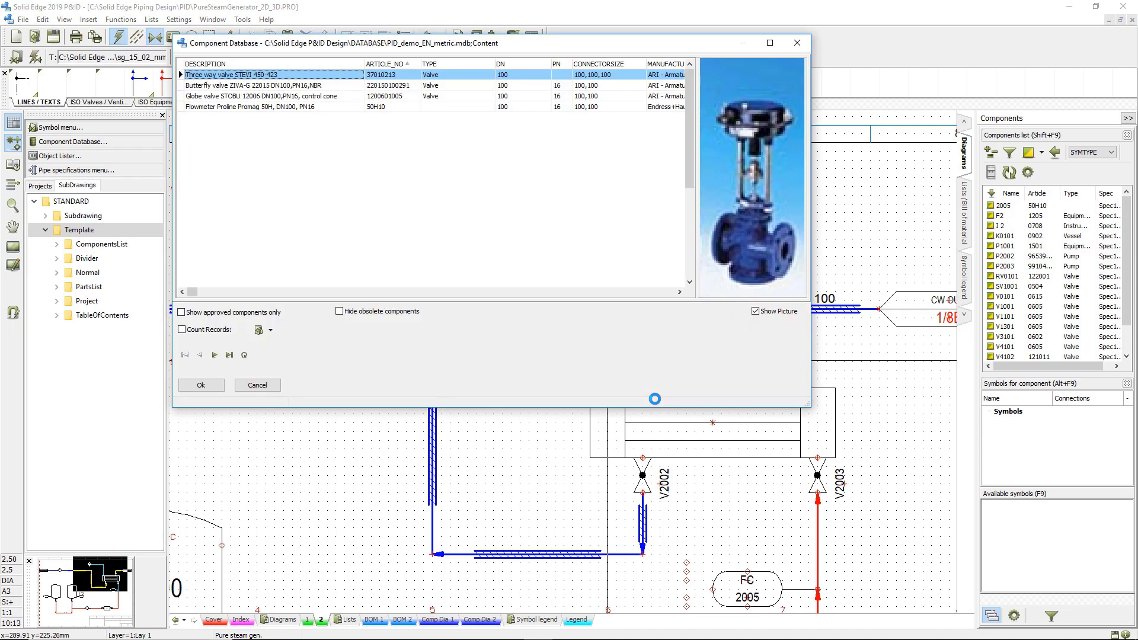
left_click(244, 96)
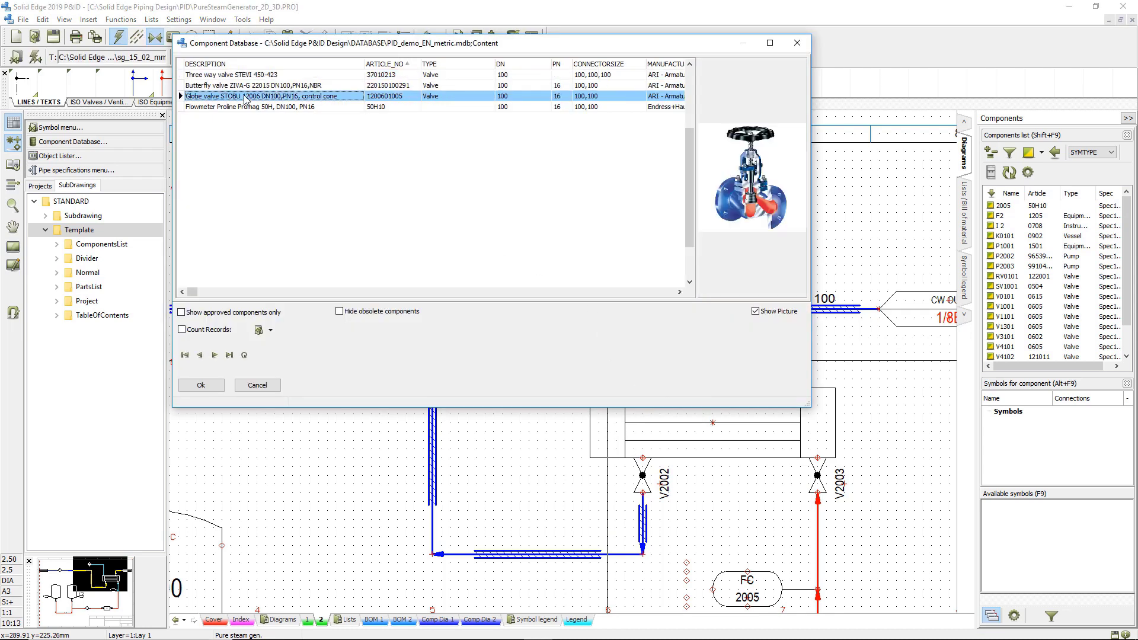
left_click(201, 386)
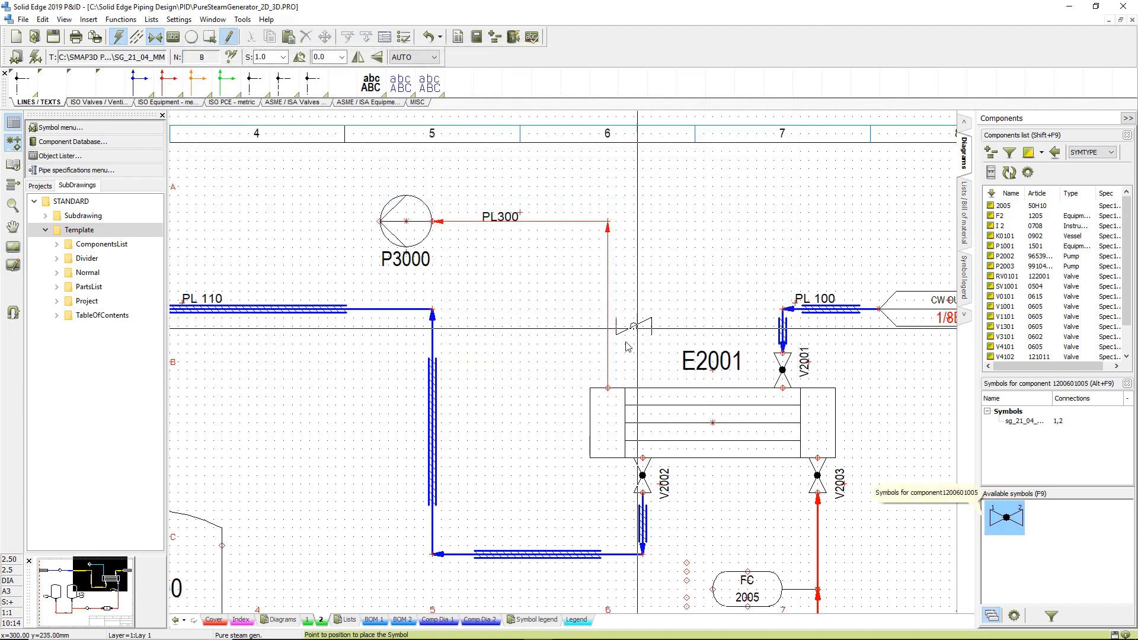
left_click(609, 369)
left_click_drag(317, 82, 297, 83)
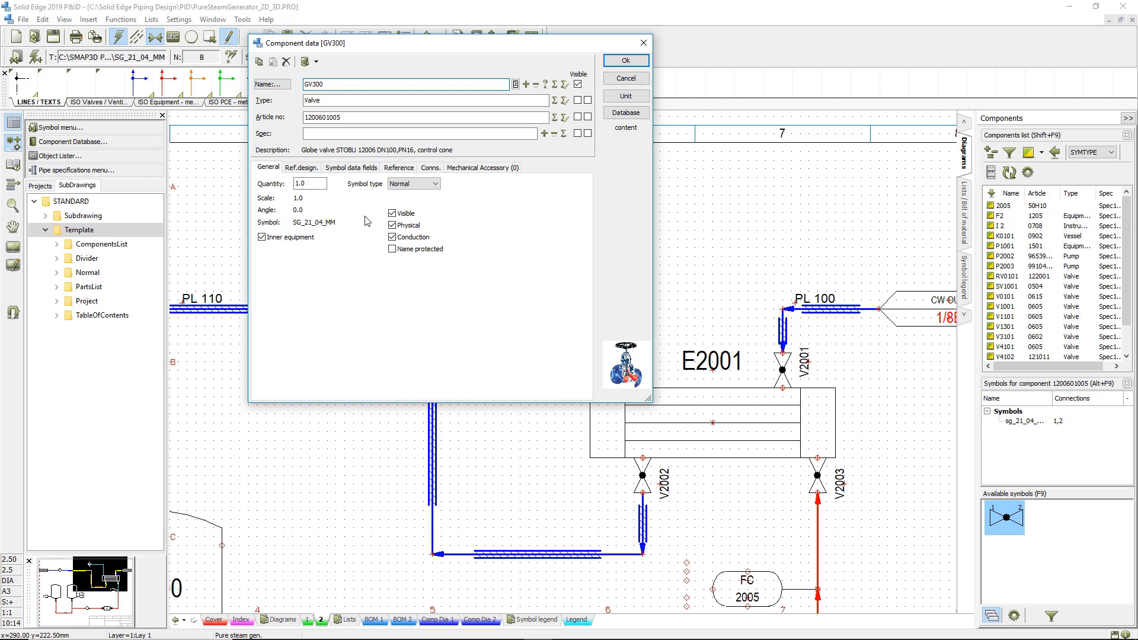
left_click(626, 60)
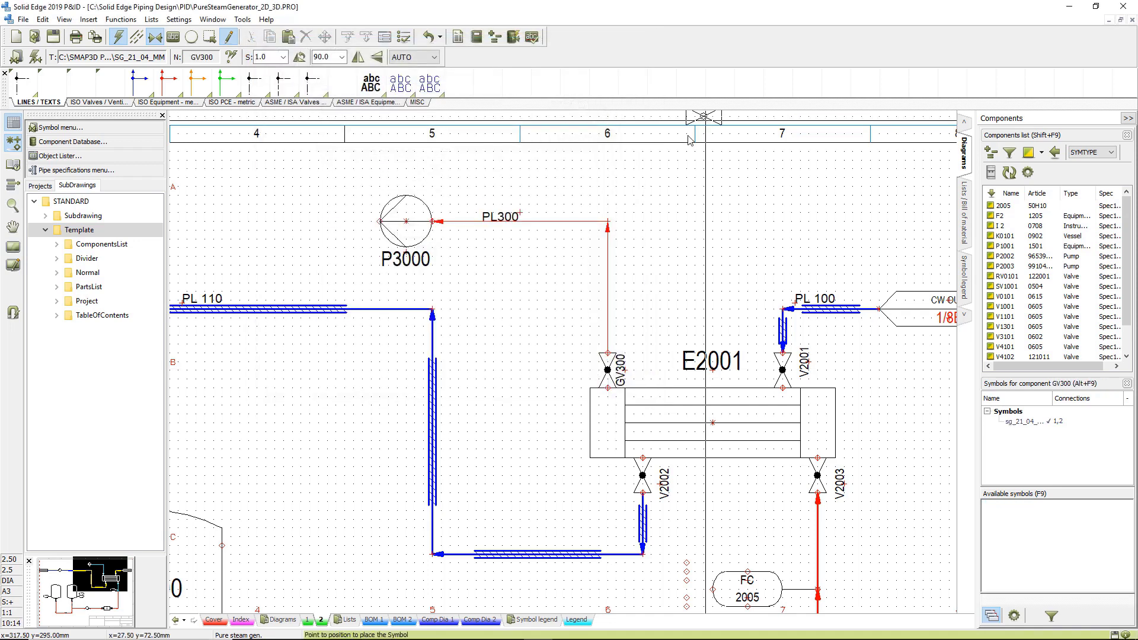
- Move the GV300 label to the upper right of its valve, clear of E2001, with its text horizontal
left_click(621, 371)
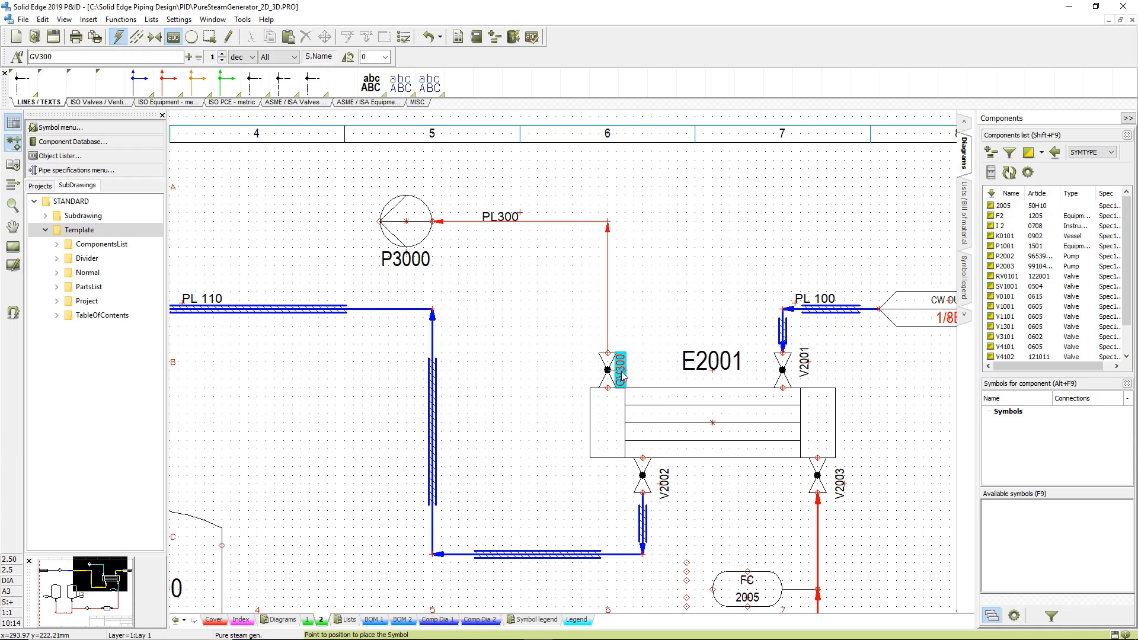
left_click(640, 337)
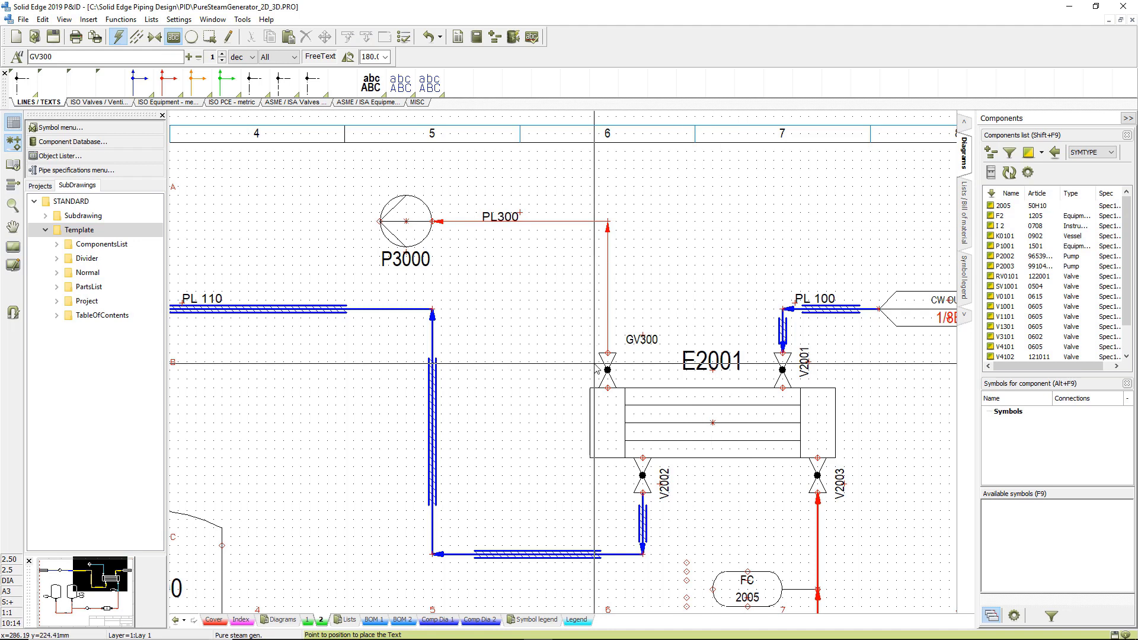
scroll(718, 370, "up", 1)
scroll(584, 237, "down", 3)
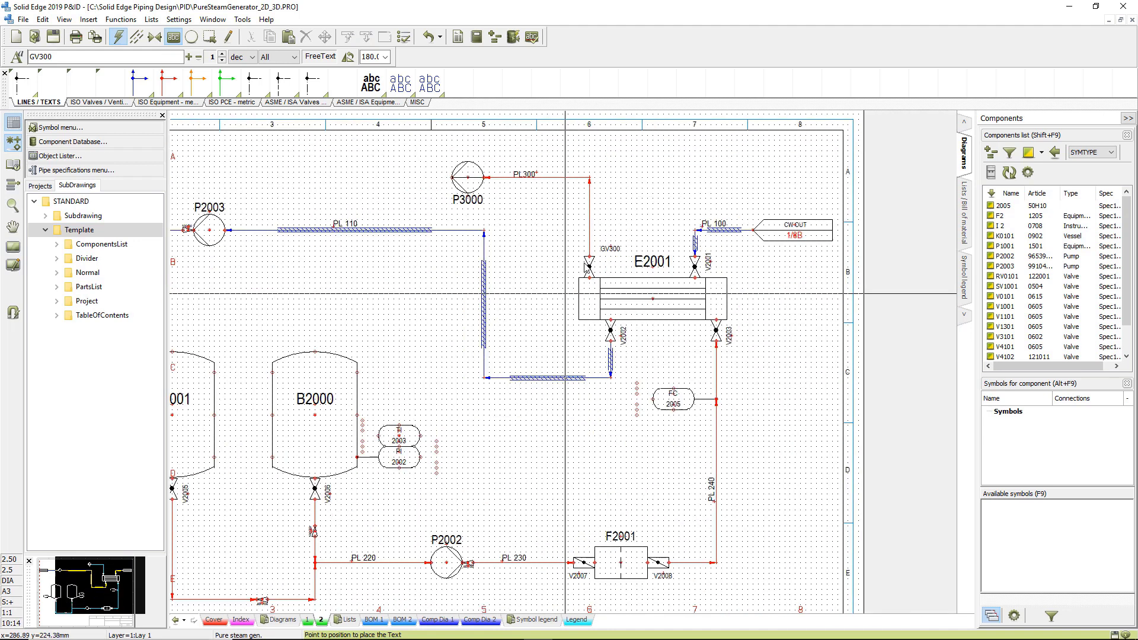
scroll(575, 230, "down", 2)
scroll(823, 289, "up", 1)
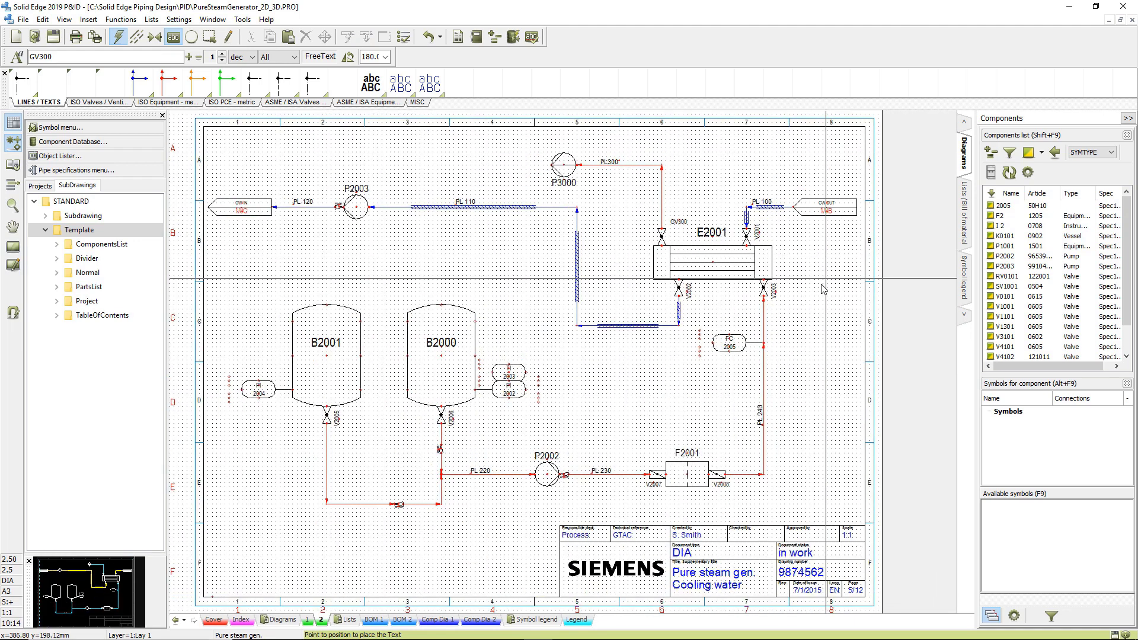
- Open the Comp Dia 2 component list page and update the list from the diagram
left_click(453, 621)
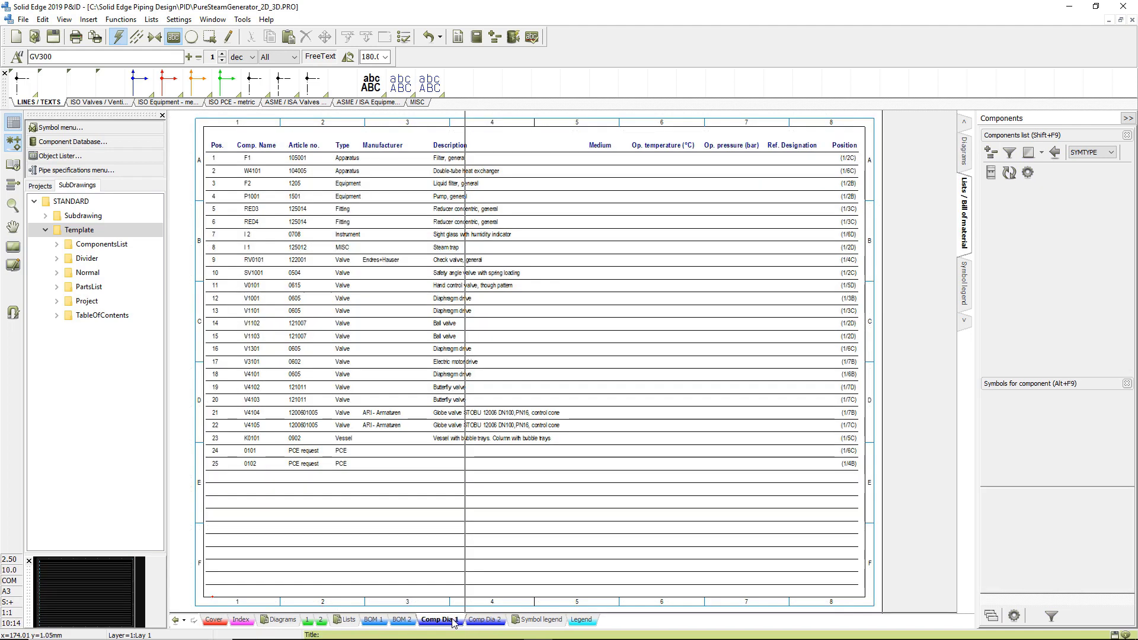
left_click(482, 620)
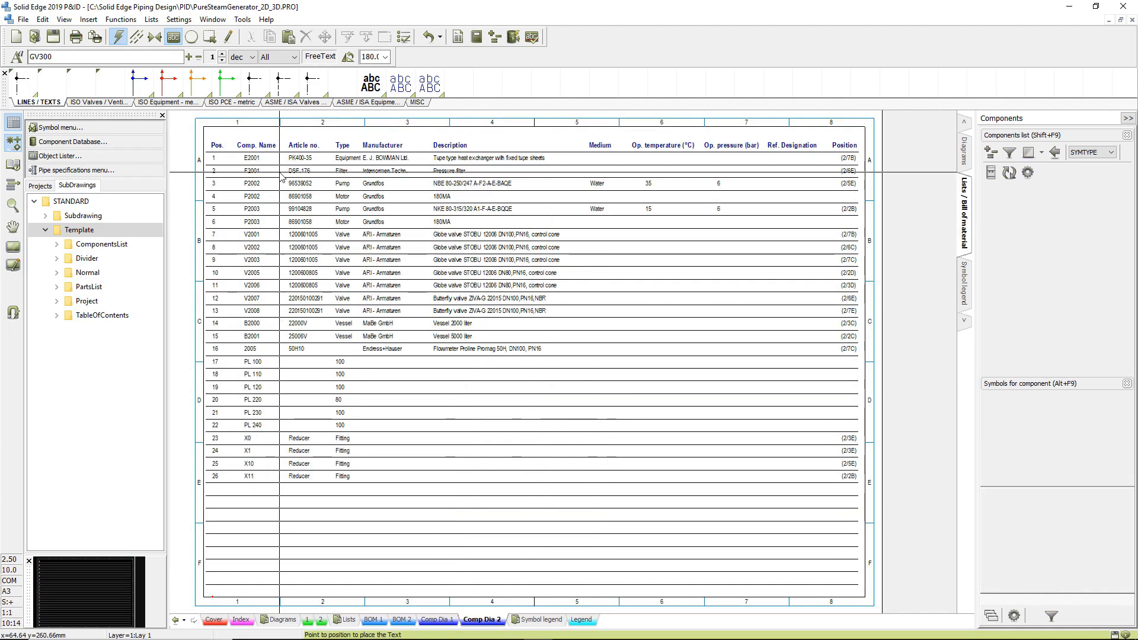
right_click(617, 325)
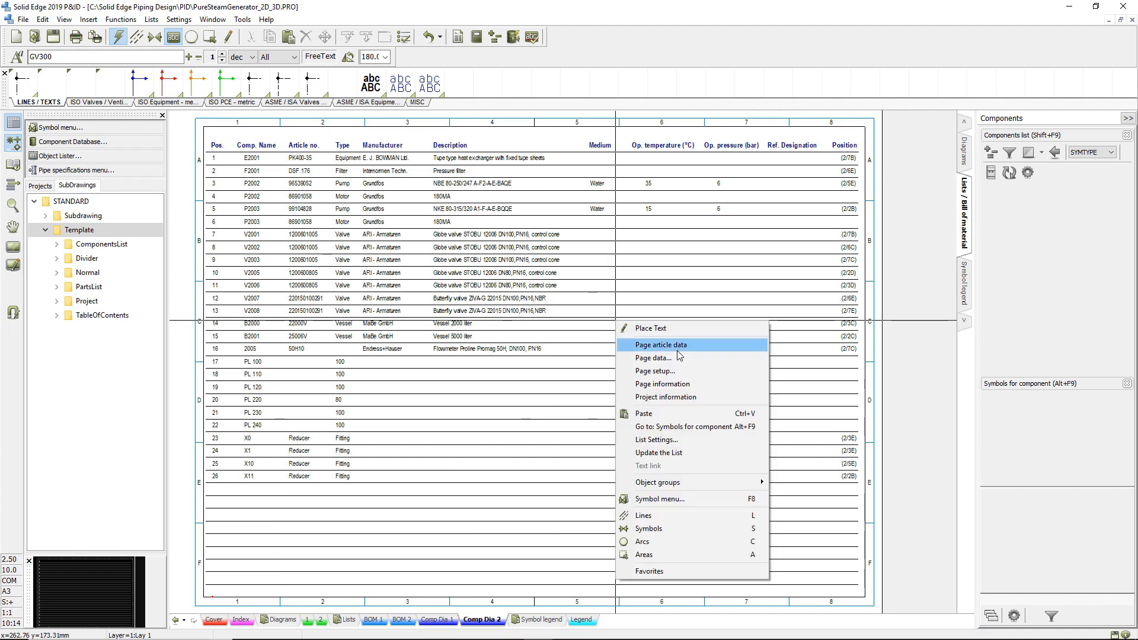
left_click(681, 454)
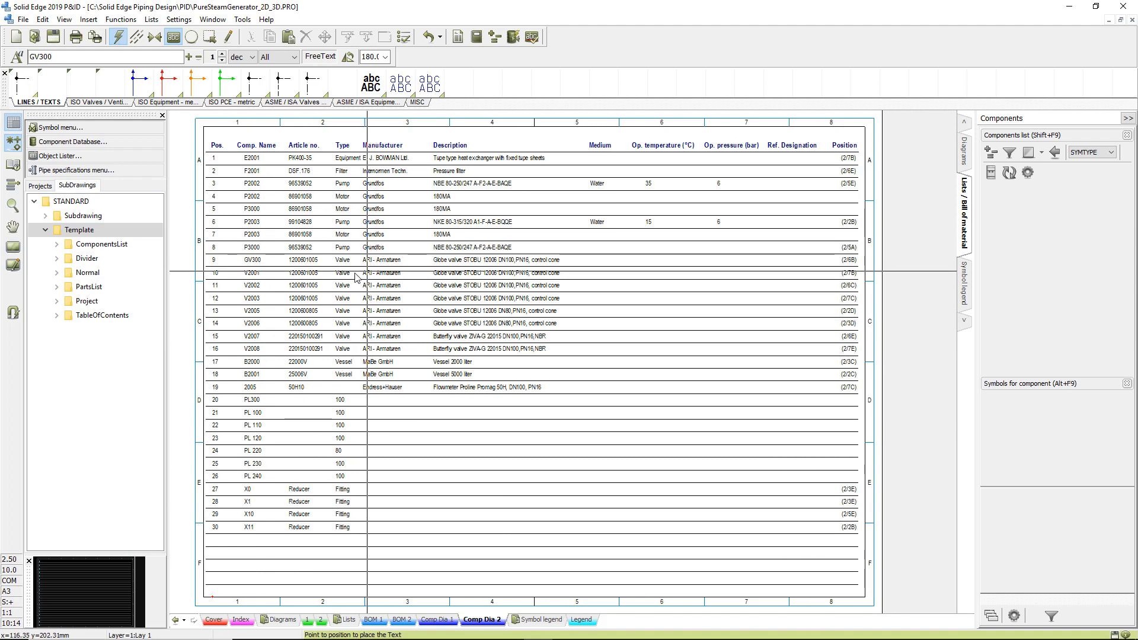
- Export the project to PDF, updating all lists first and keeping popup information and Open PDF file enabled
left_click(23, 20)
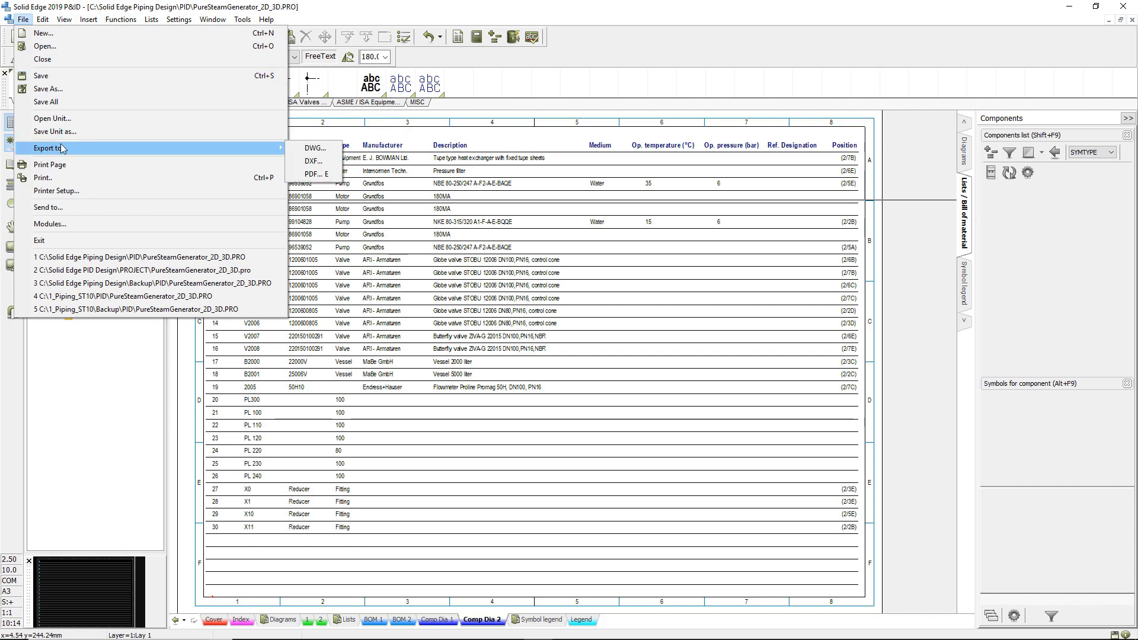
left_click(312, 174)
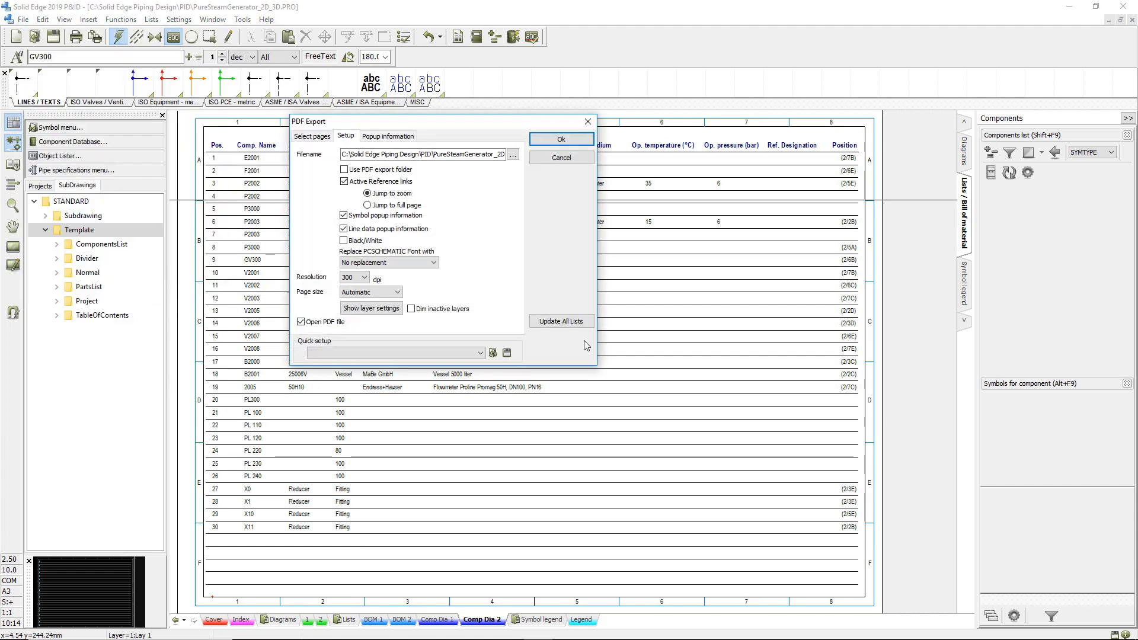
left_click(566, 321)
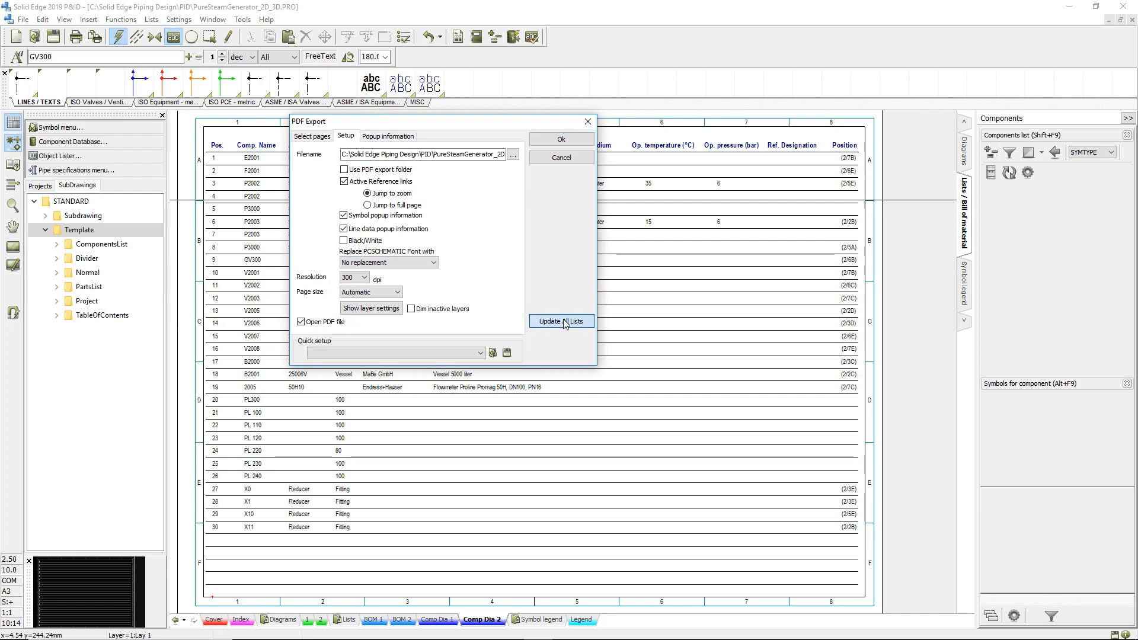
left_click(561, 140)
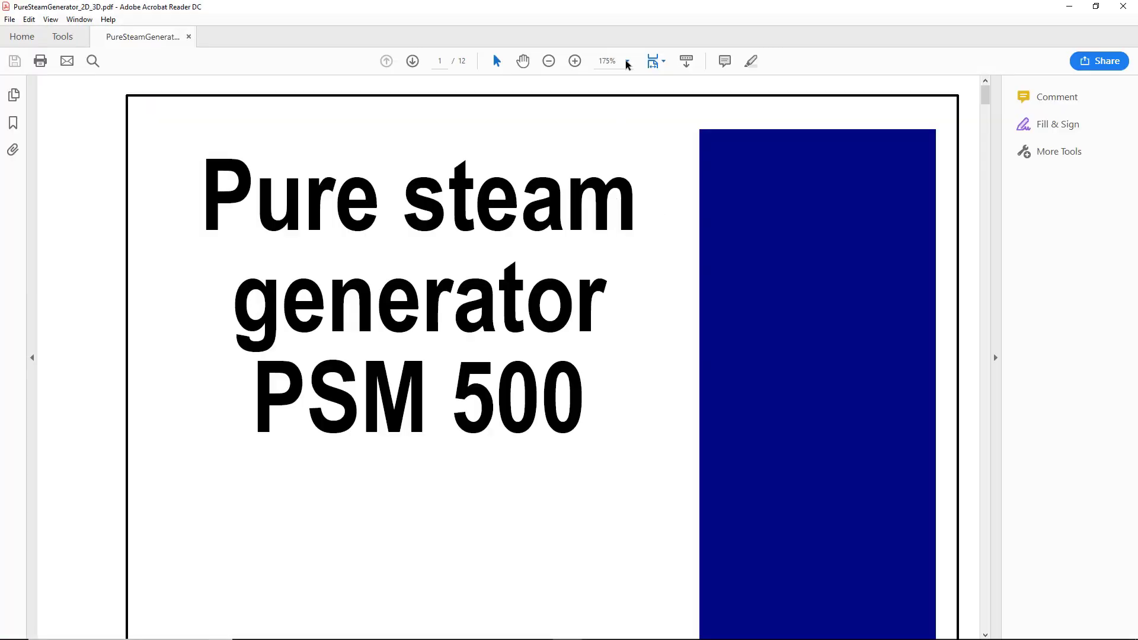
- View the exported PDF at 100%, check the component information of pump P3000 on page 5, and close the document
left_click(628, 62)
left_click(665, 148)
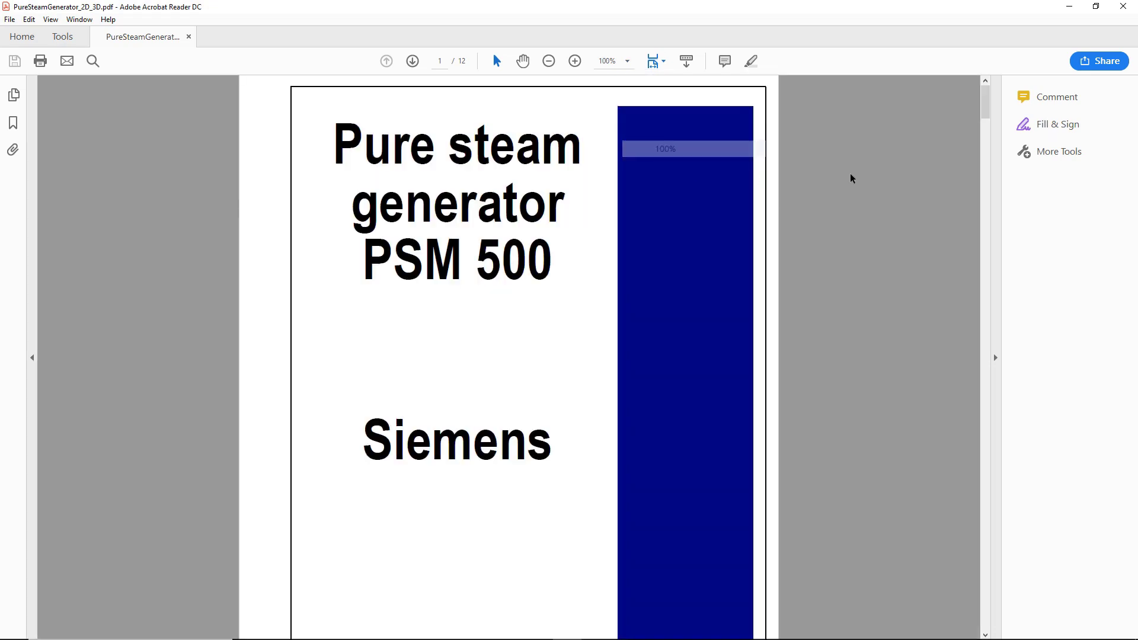
mouse_move(986, 106)
left_mouse_down()
mouse_move(985, 283)
mouse_move(879, 286)
left_mouse_up()
left_click(559, 153)
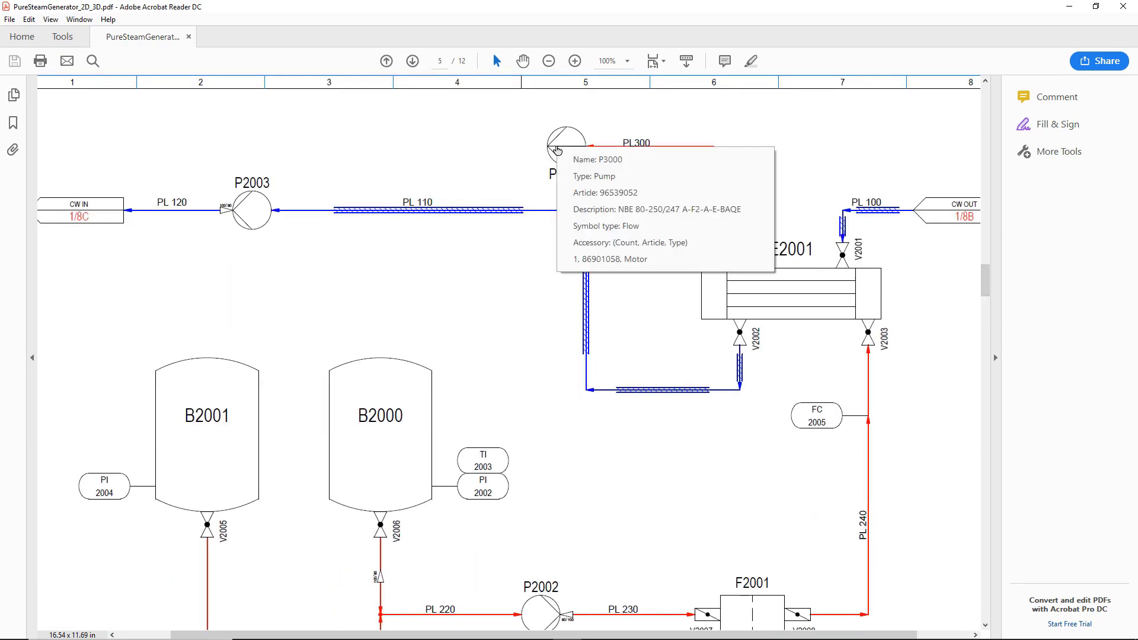
left_click(758, 117)
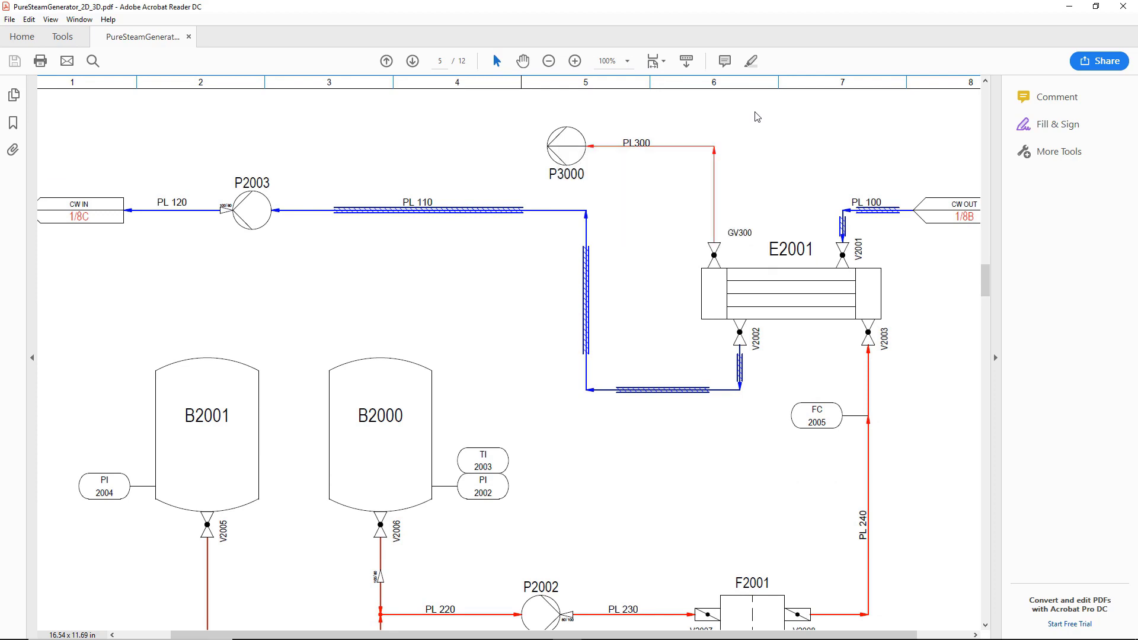
left_click(1123, 5)
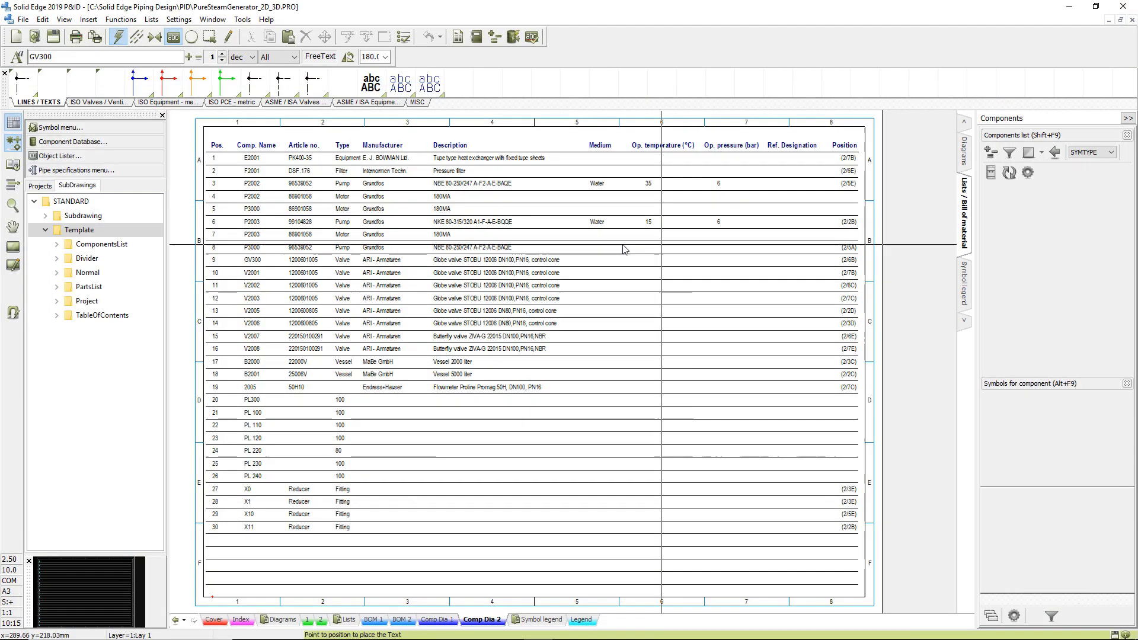
- Switch to the Solid Edge assembly _CW_Plant.asm and maximize its window to show the whole plant
left_click(1070, 6)
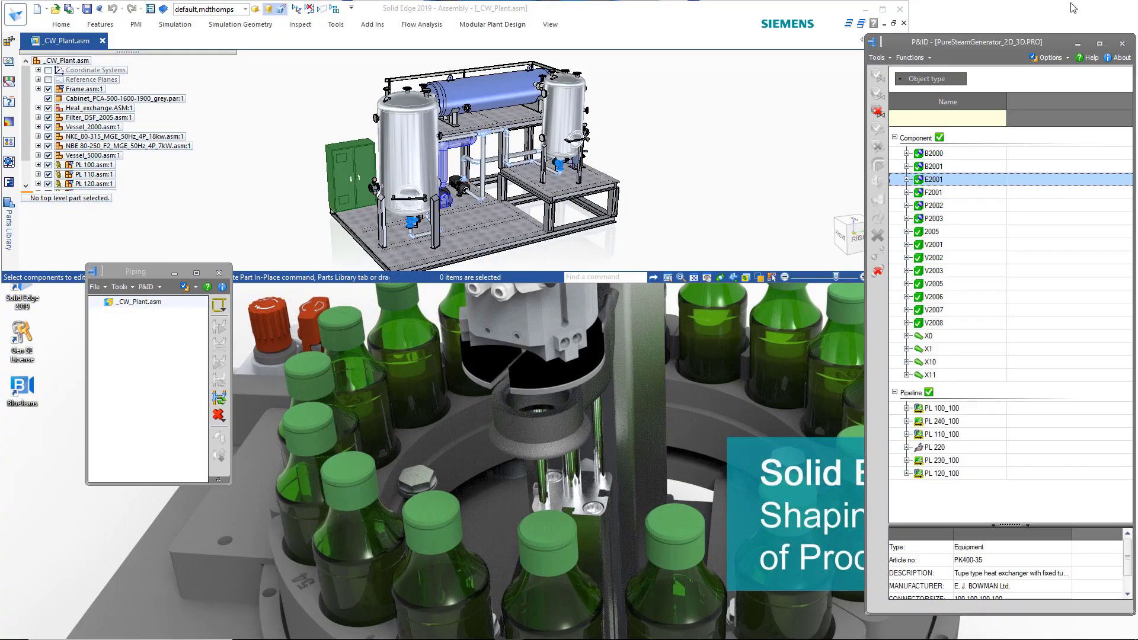
left_click(883, 9)
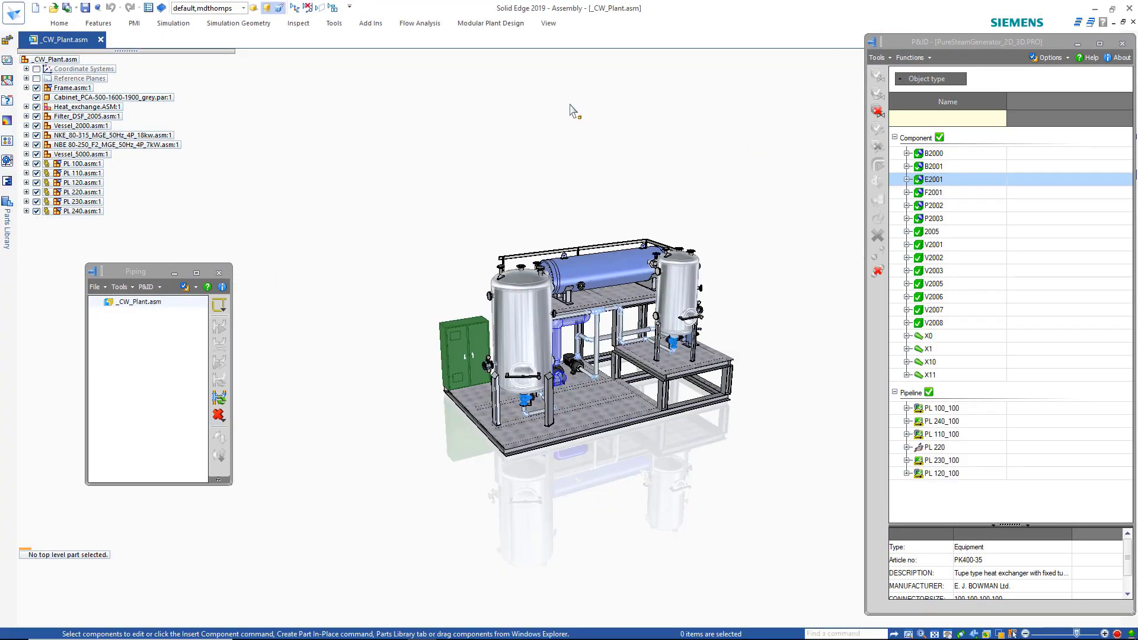
left_click(280, 8)
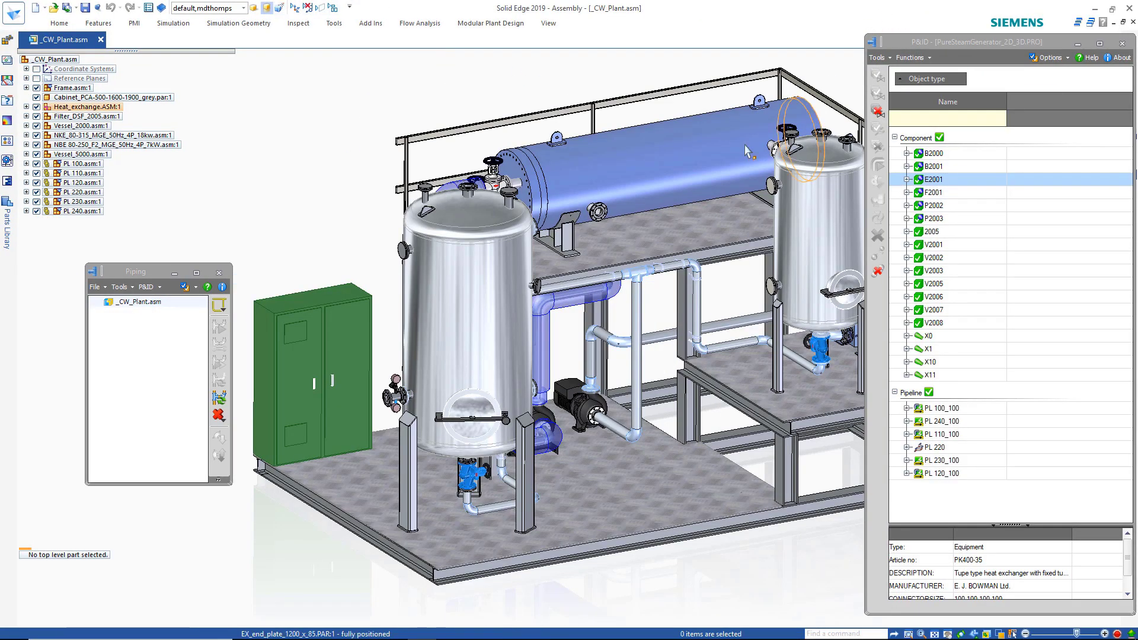
scroll(699, 136, "down", 3)
middle_click_drag(655, 116, 750, 116)
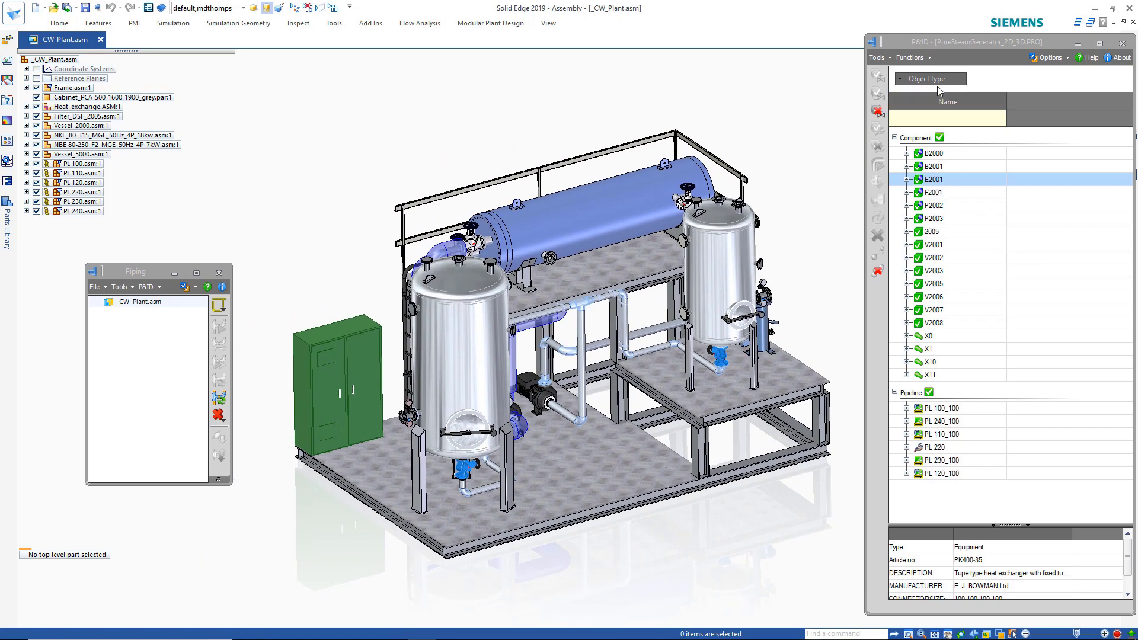
- Refresh the object list from the P&ID project and group it by Object type, with the Component and Pipeline groups expanded
left_click(890, 59)
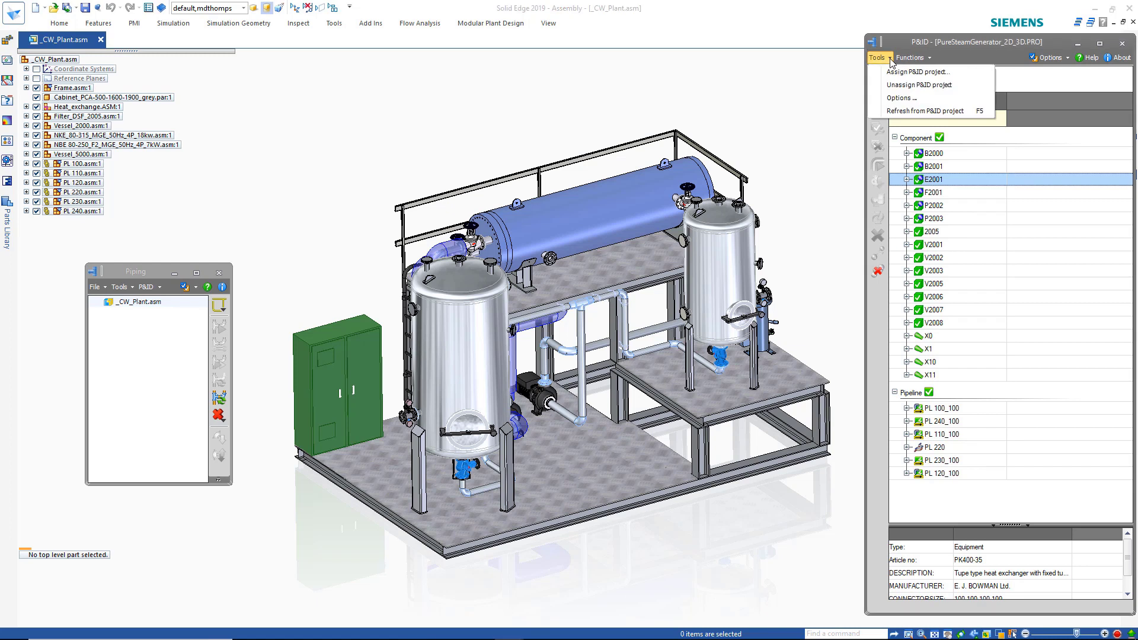
left_click(908, 112)
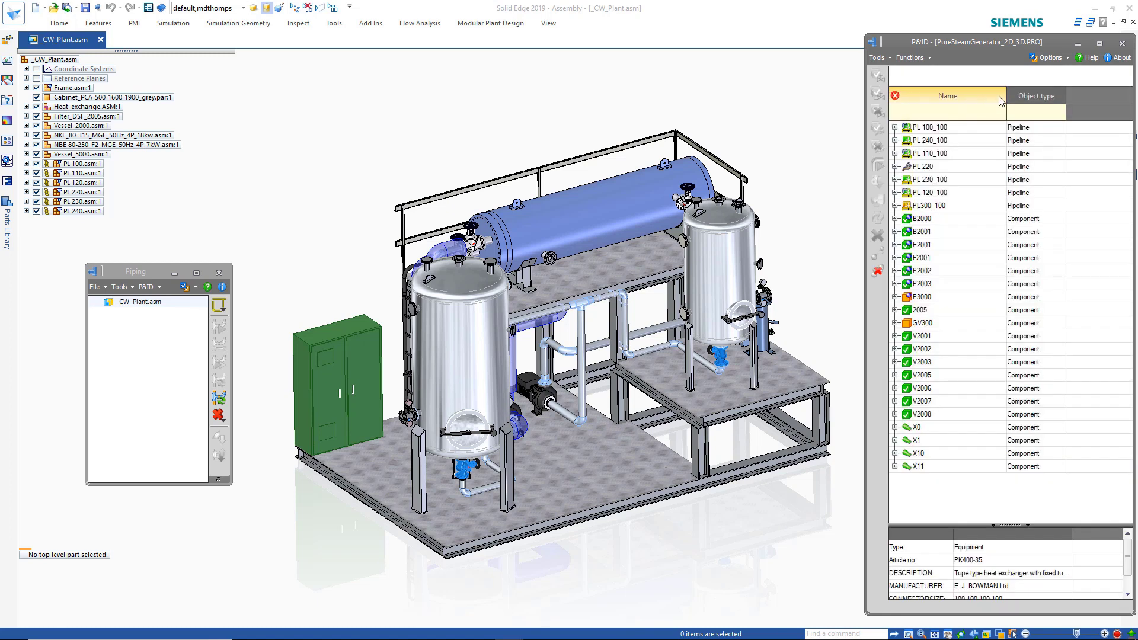
left_click_drag(1036, 96, 940, 78)
left_click(895, 137)
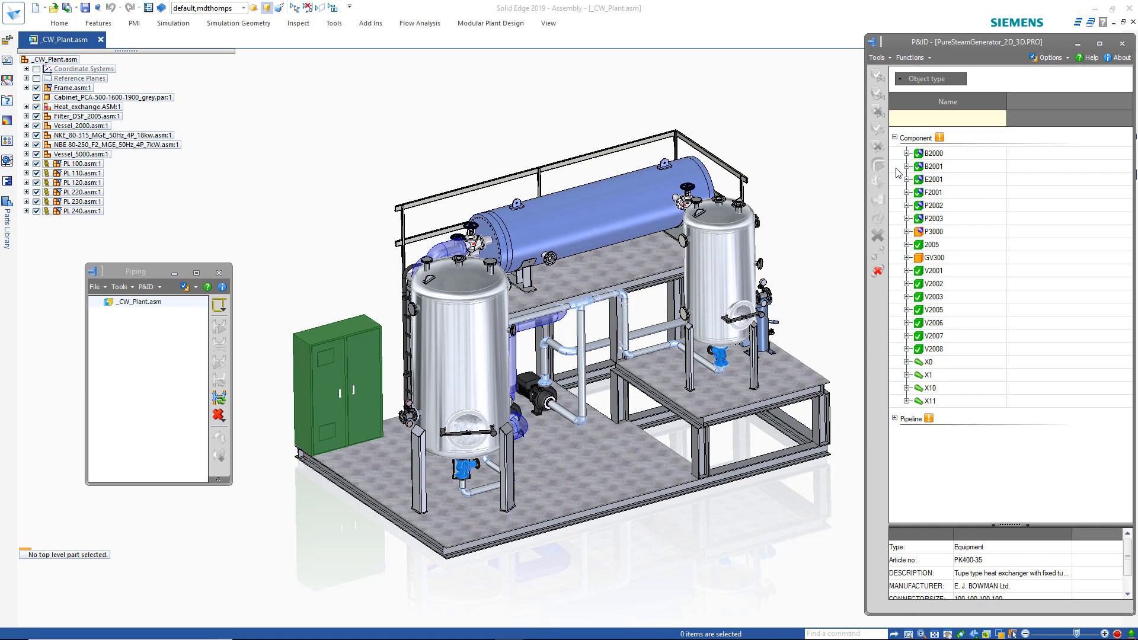
left_click(895, 419)
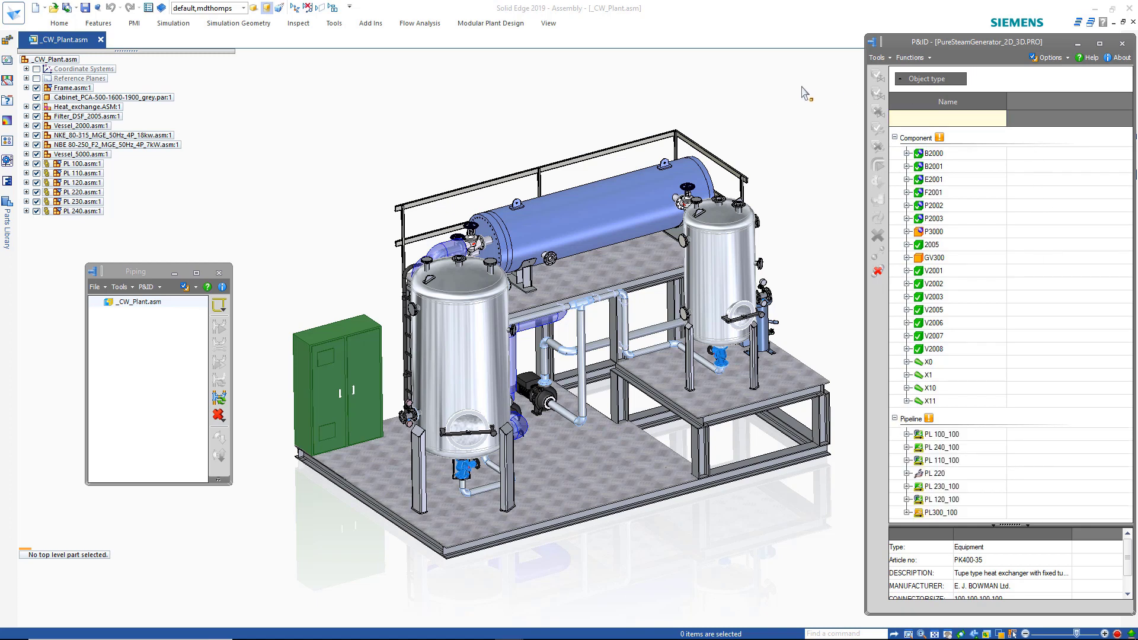
middle_click_drag(803, 97, 782, 113)
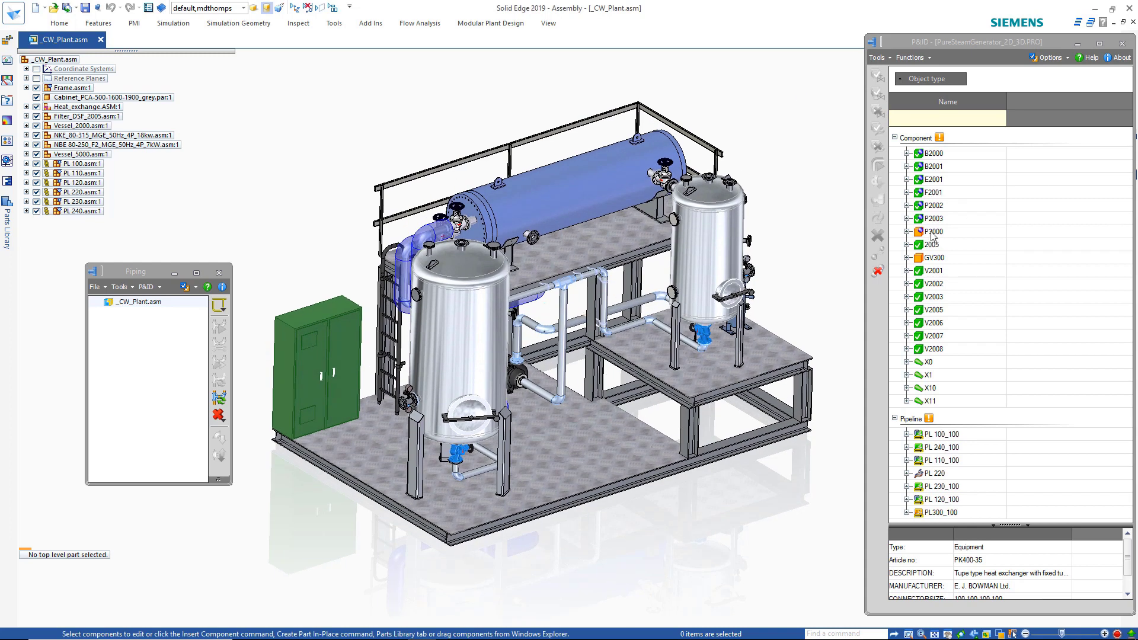
- Place P&ID component P3000 in the assembly as the standard centrifugal pump NBE 80-250 F2 7 kW with MGE 50 Hz
left_click(933, 233)
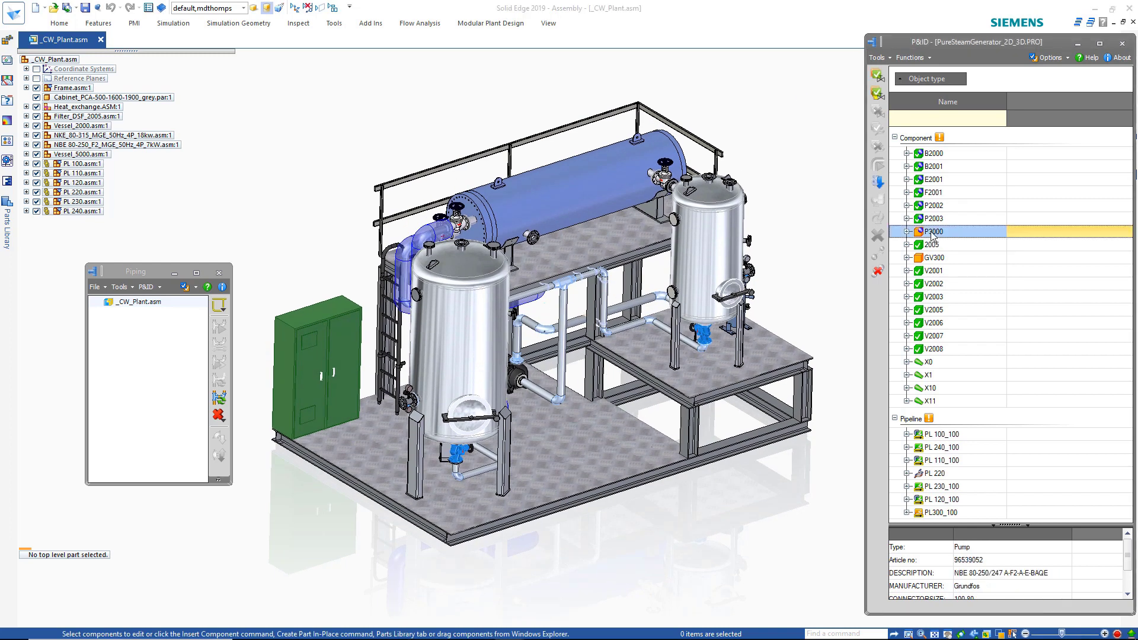
right_click(933, 233)
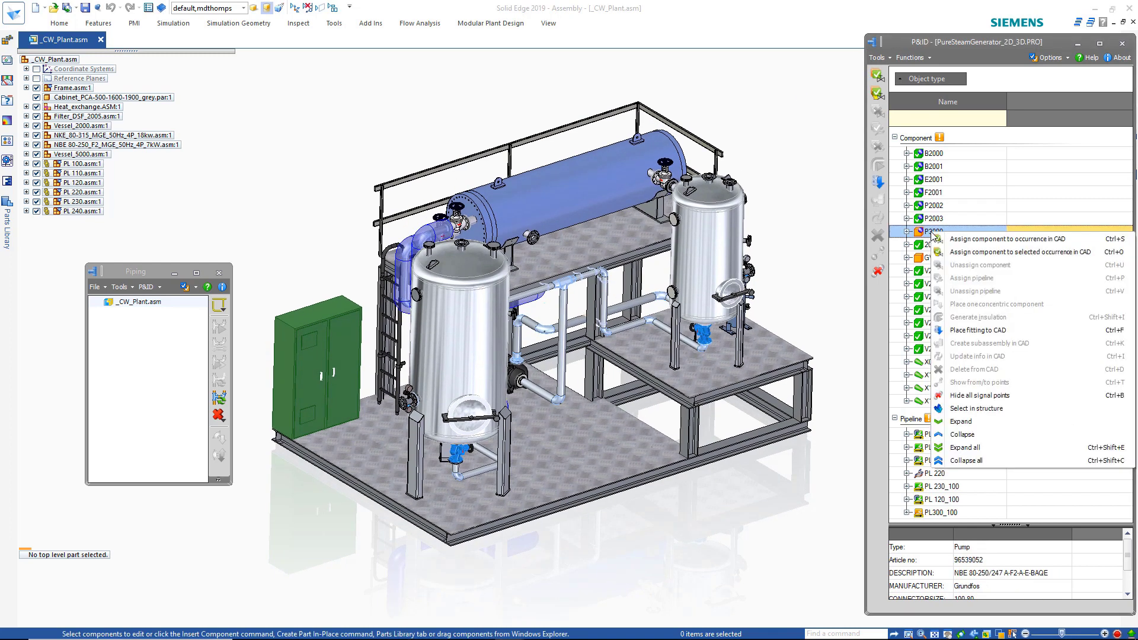
left_click(968, 336)
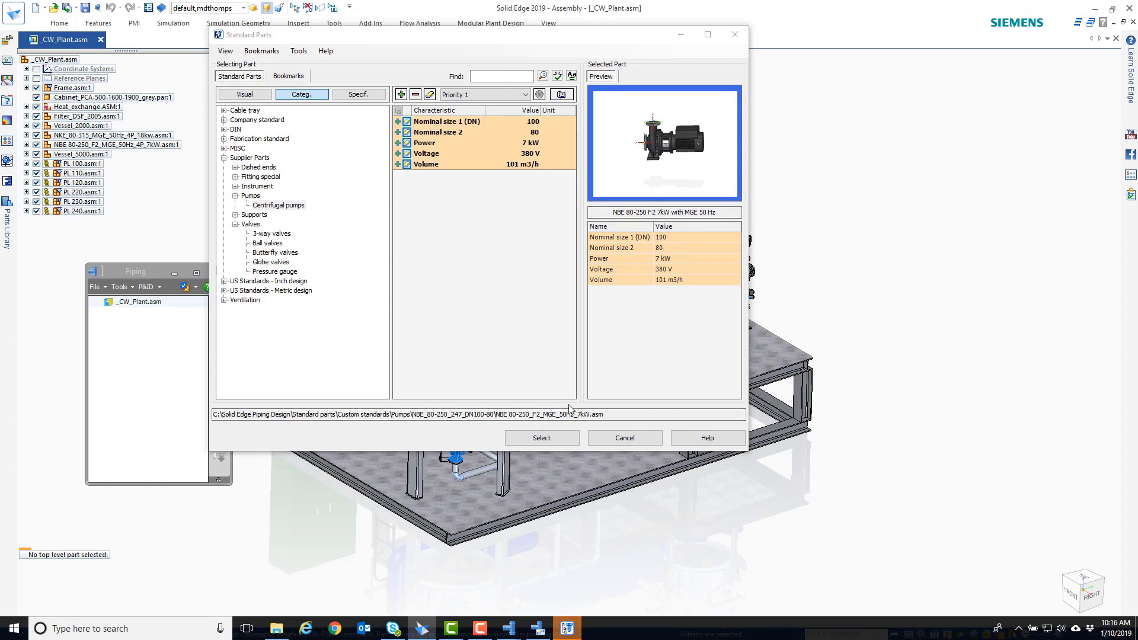
left_click(541, 438)
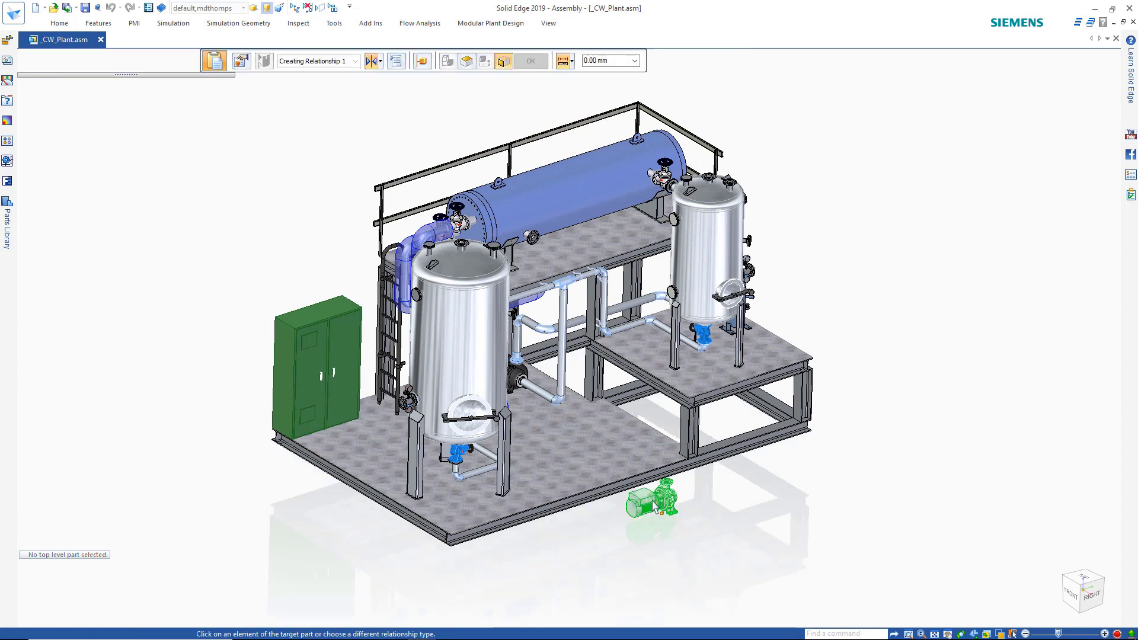
- Mate the pump's base to the main floor plate with 0.00 mm offset, place it near the frame post and accept the component assignment
scroll(657, 505, "up", 10)
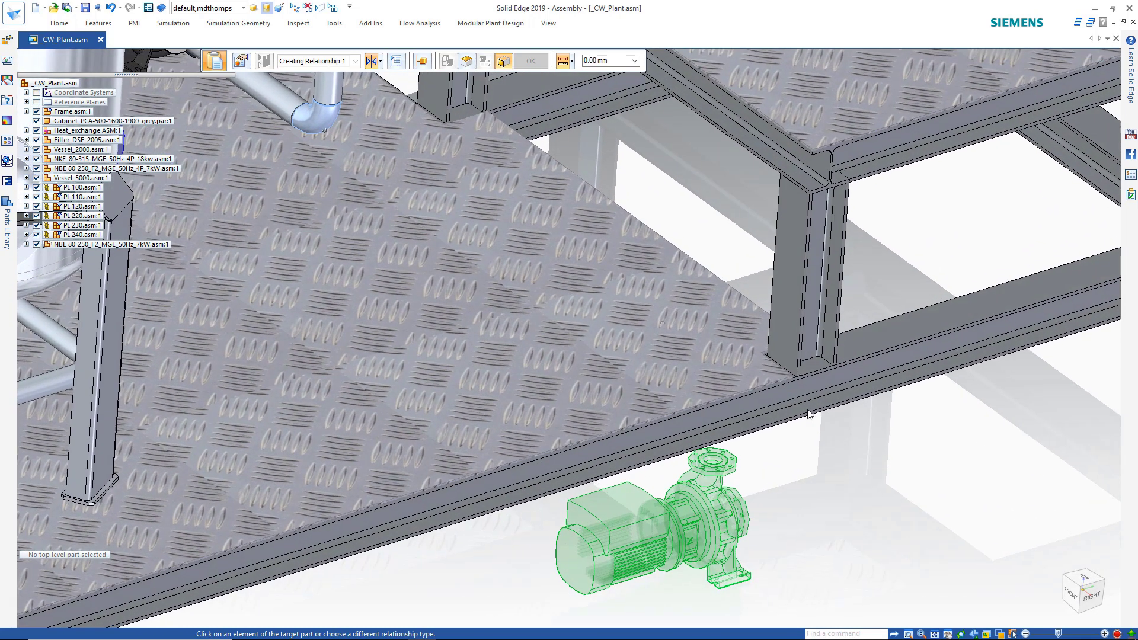
left_click(581, 263)
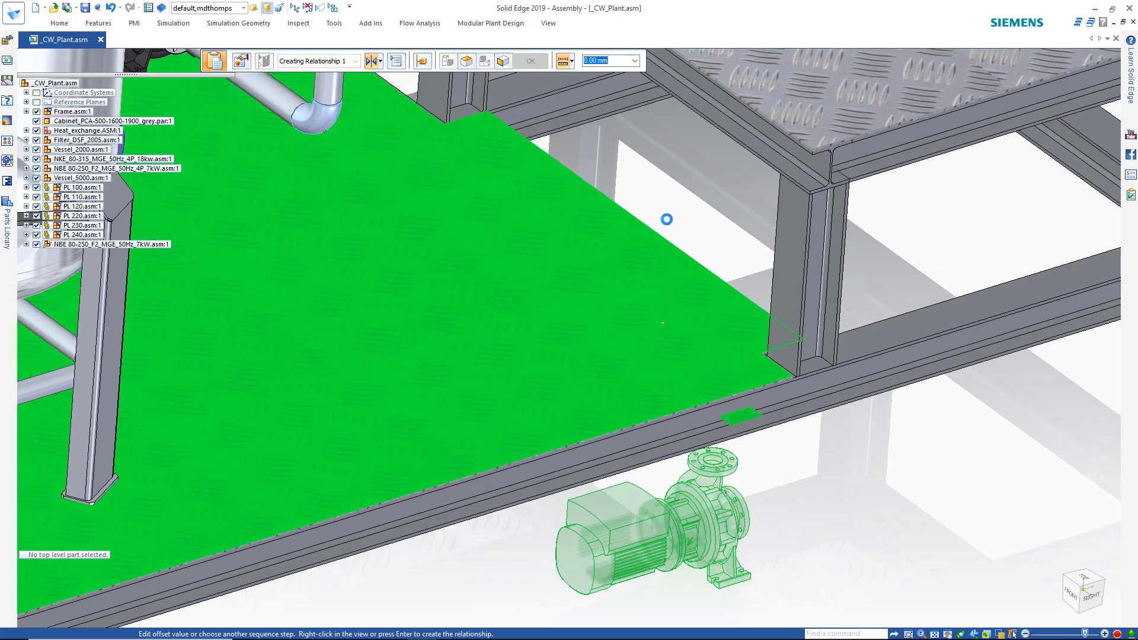
left_click(664, 321)
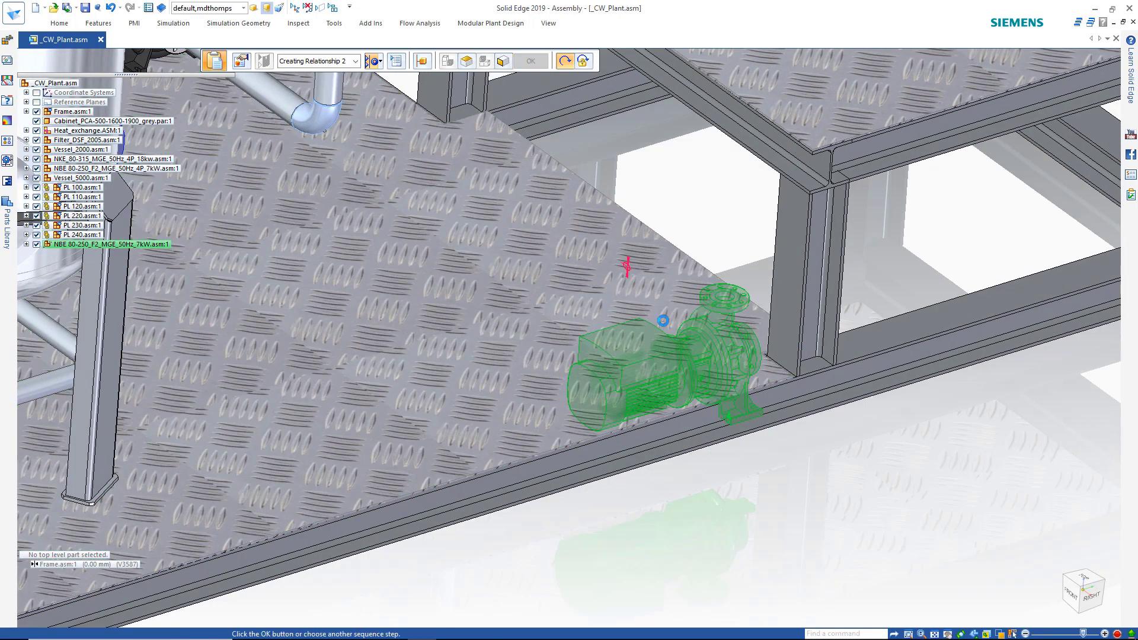
left_click(784, 256)
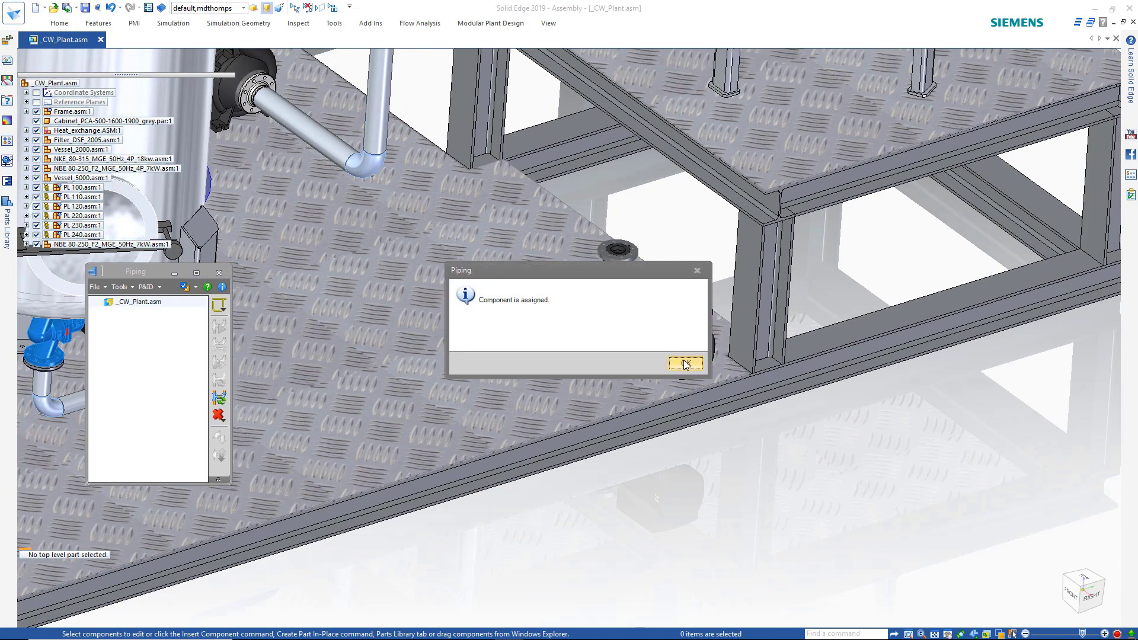
left_click(685, 363)
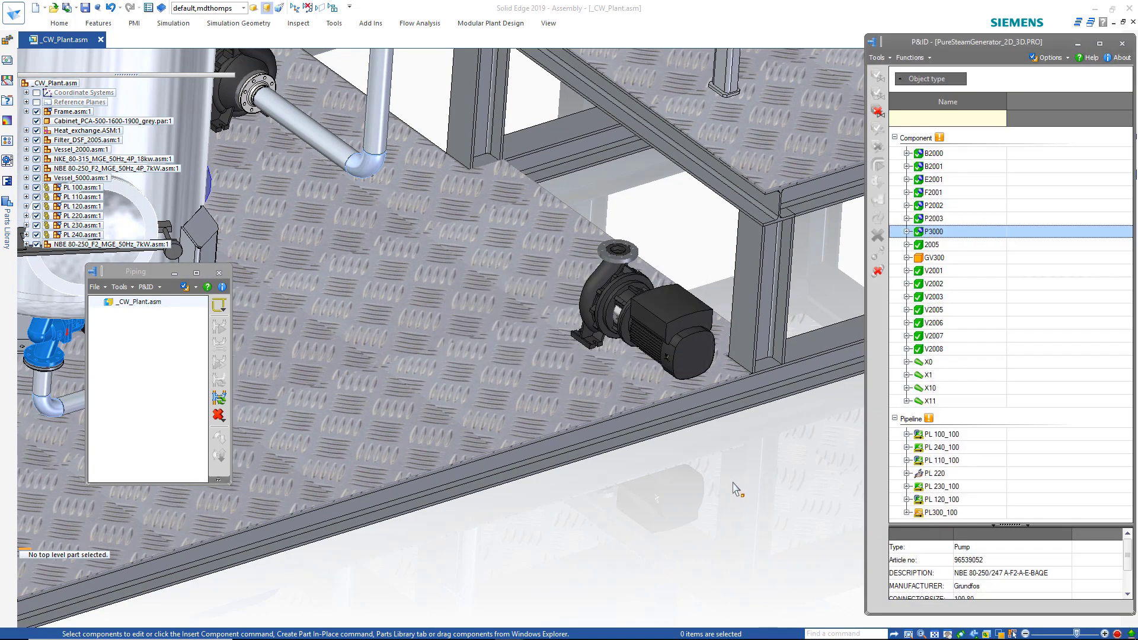
- Show the from/to points of pipeline PL300_100 in the plant, hide all signal points again and return to the isometric view
middle_click(732, 480)
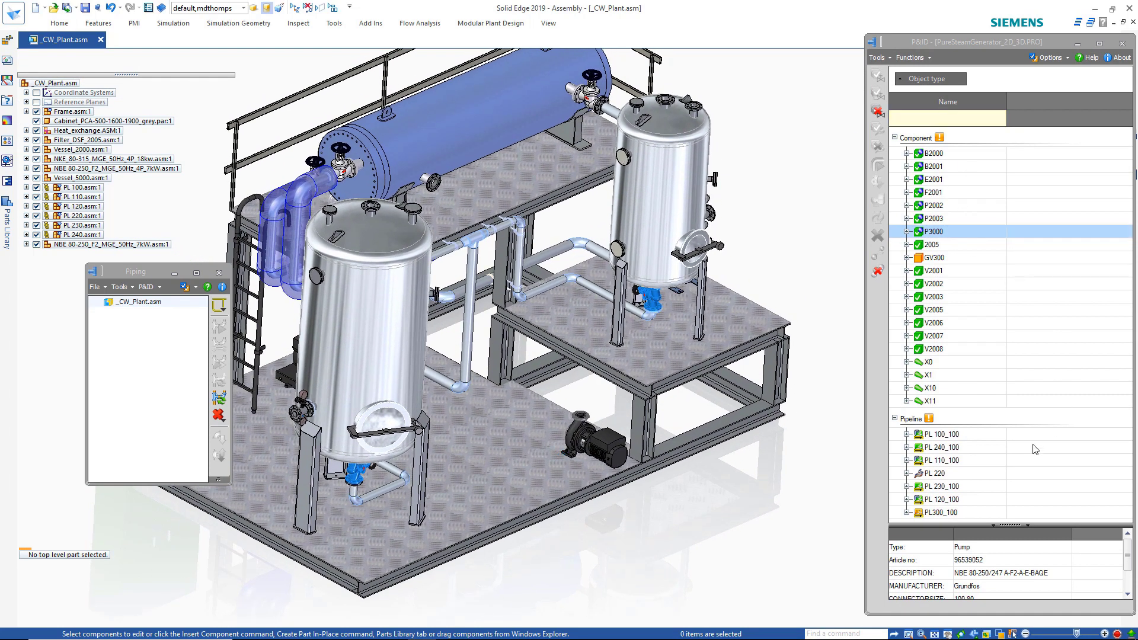
left_click(942, 513)
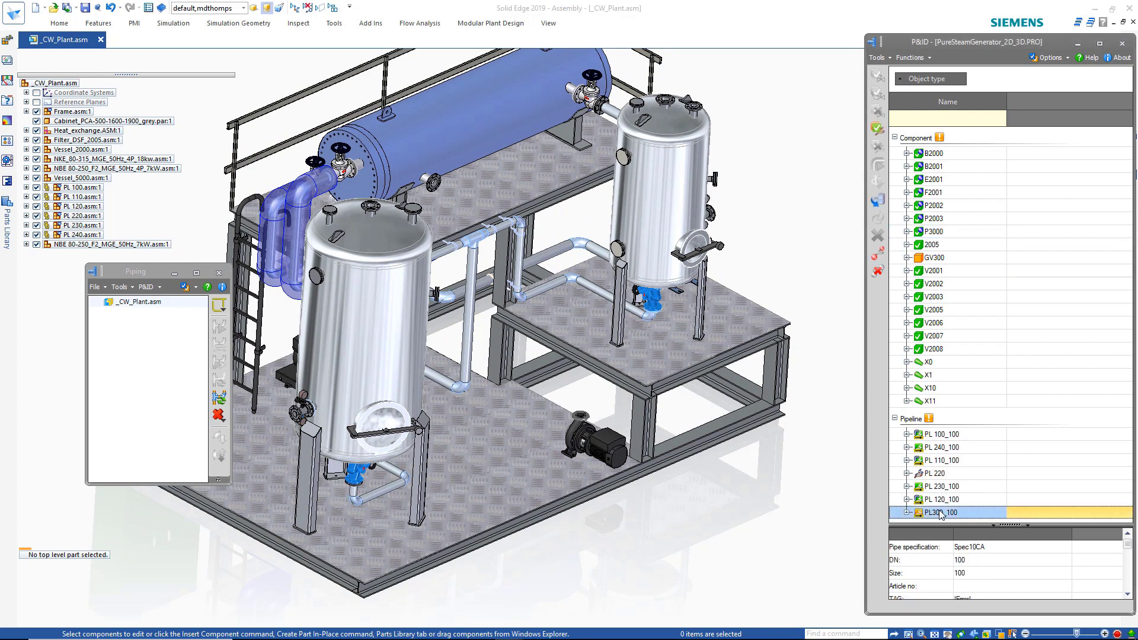
left_click(878, 255)
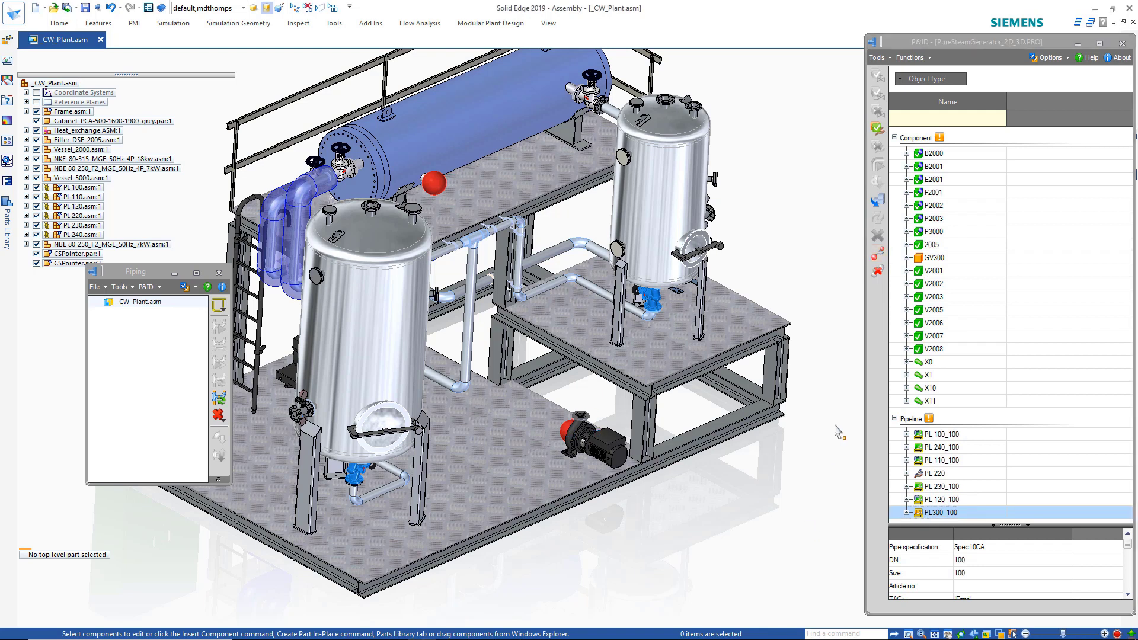
left_click(878, 271)
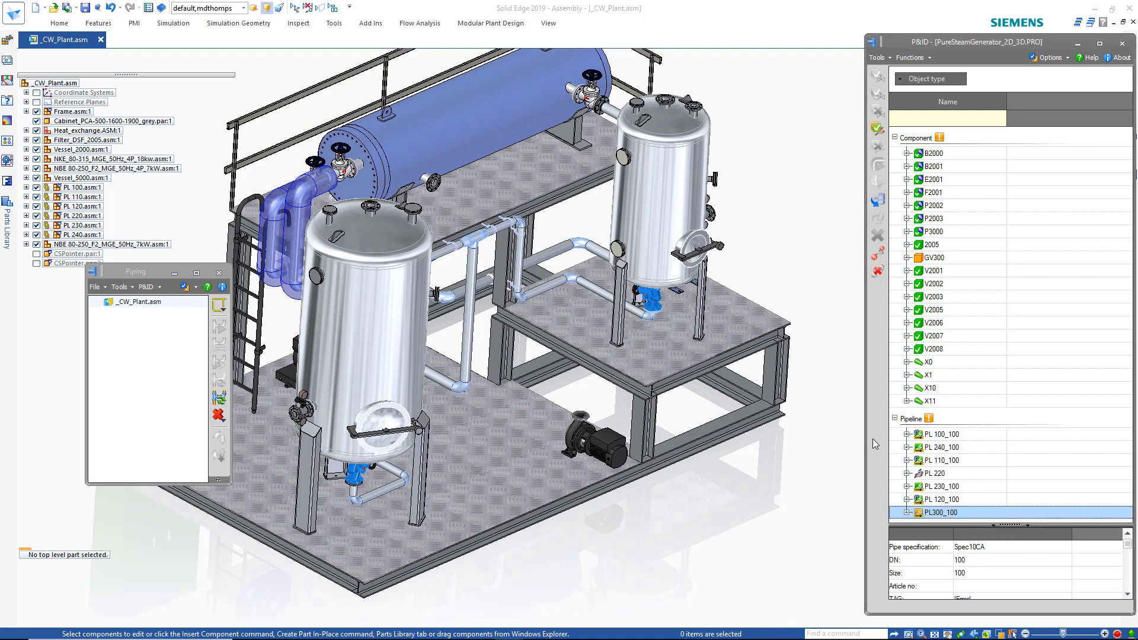
left_click(727, 499)
key("ctrl+i")
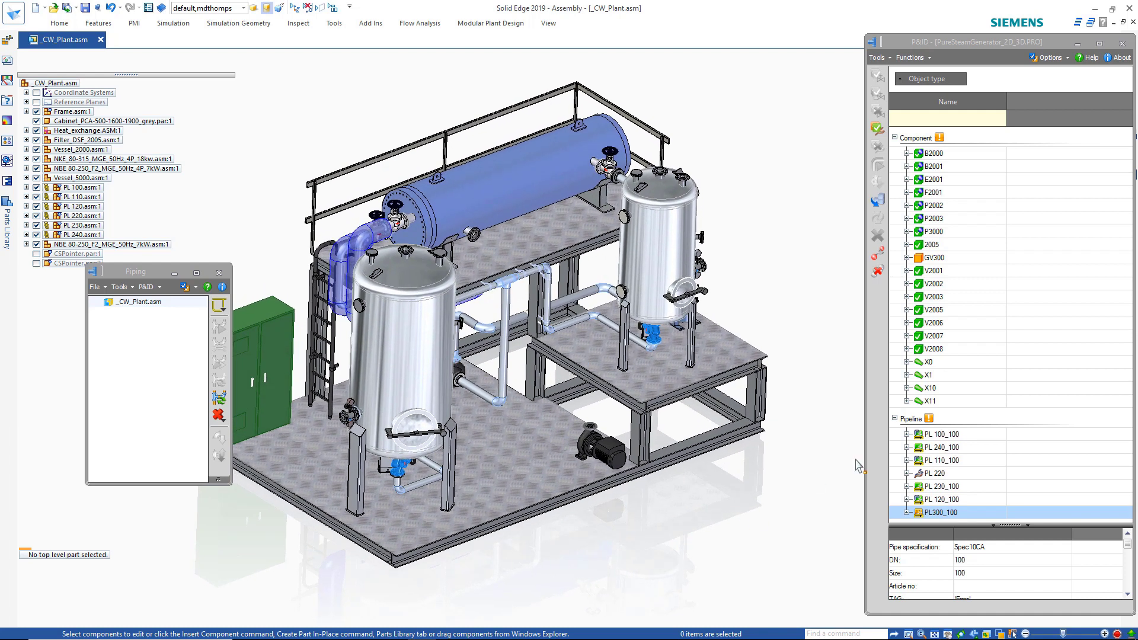
- Create a CAD subassembly for pipeline PL300_100 and open it for in-place editing, keeping the Piping window clear of the assembly tree
right_click(946, 514)
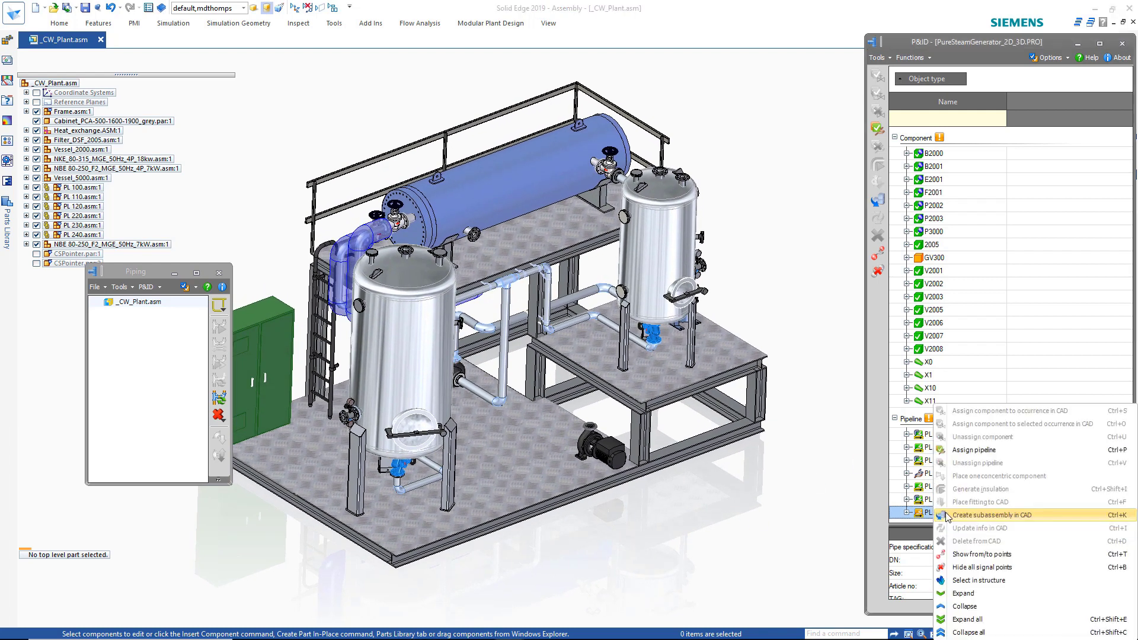
left_click(1013, 516)
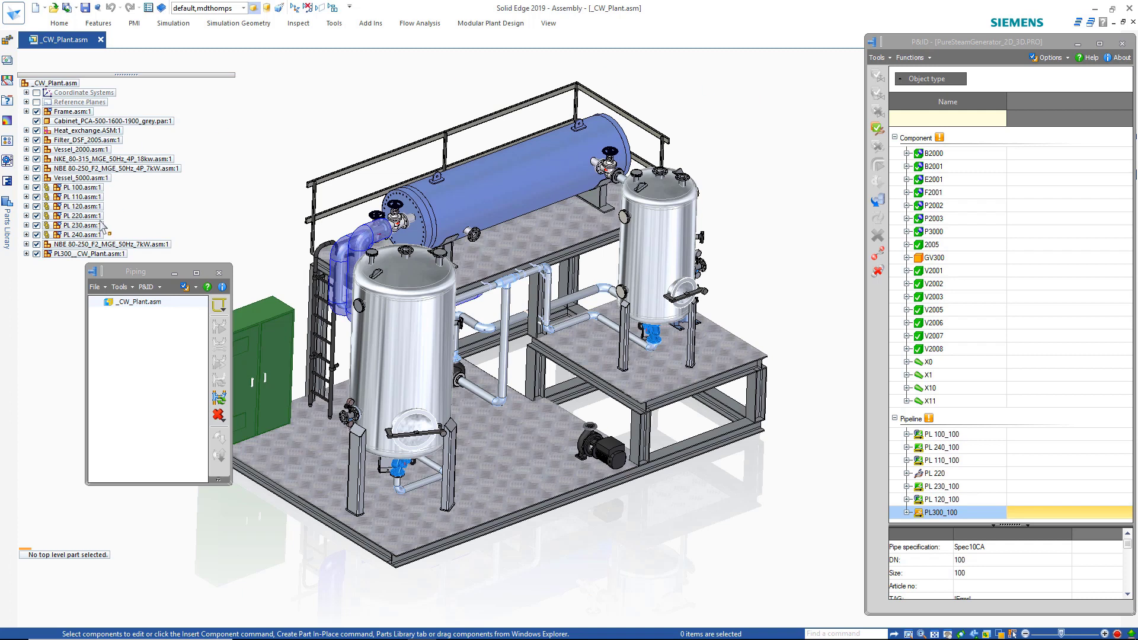
left_click(67, 254)
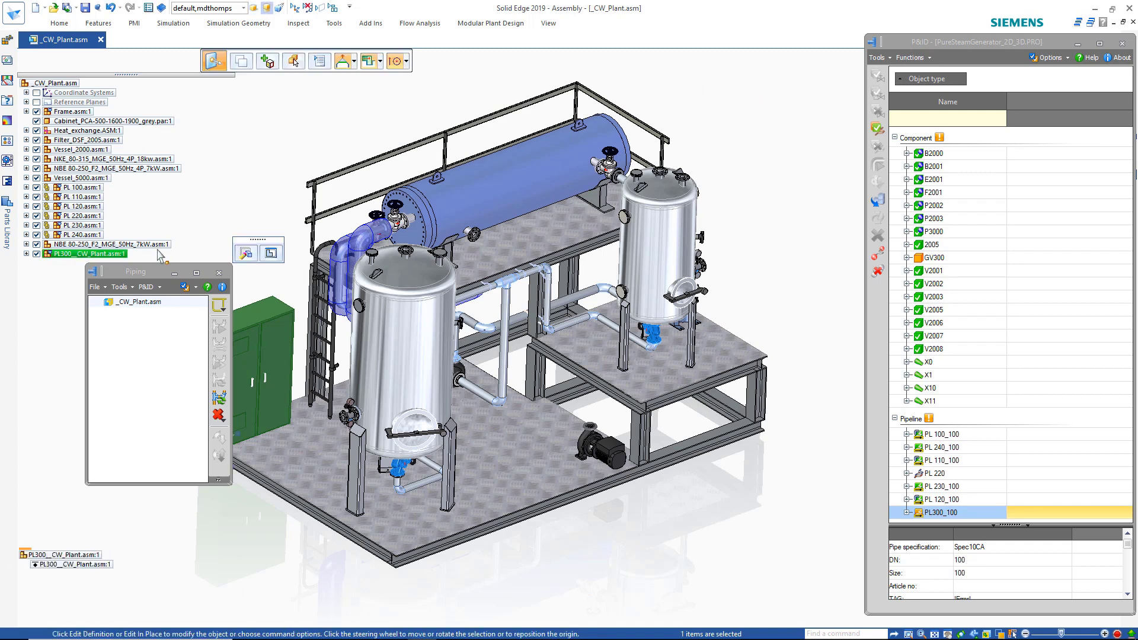
left_click(269, 253)
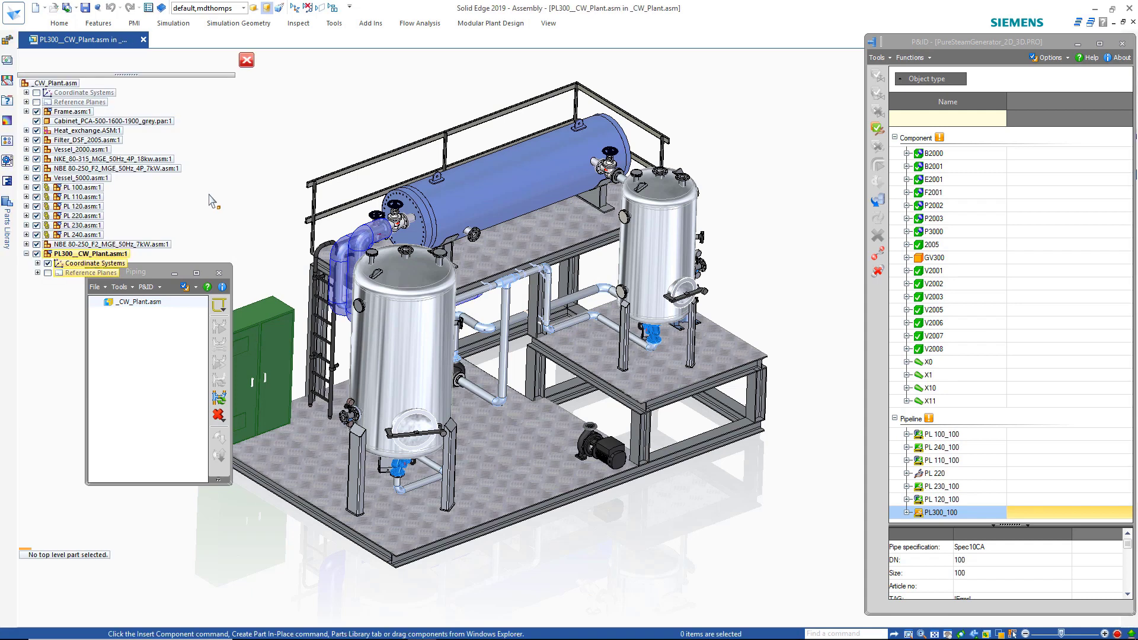
left_click_drag(158, 273, 178, 396)
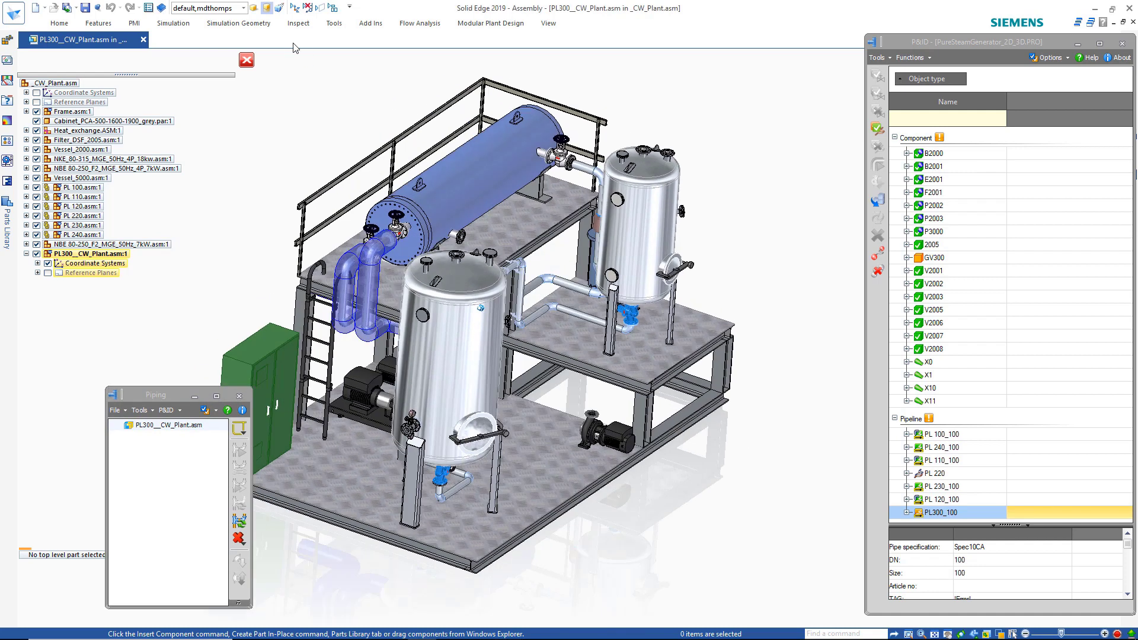
- In XpresRoute, start an automatic pipe path at the heat exchanger's open front nozzle with a port segment length of 800 mm
left_click(334, 27)
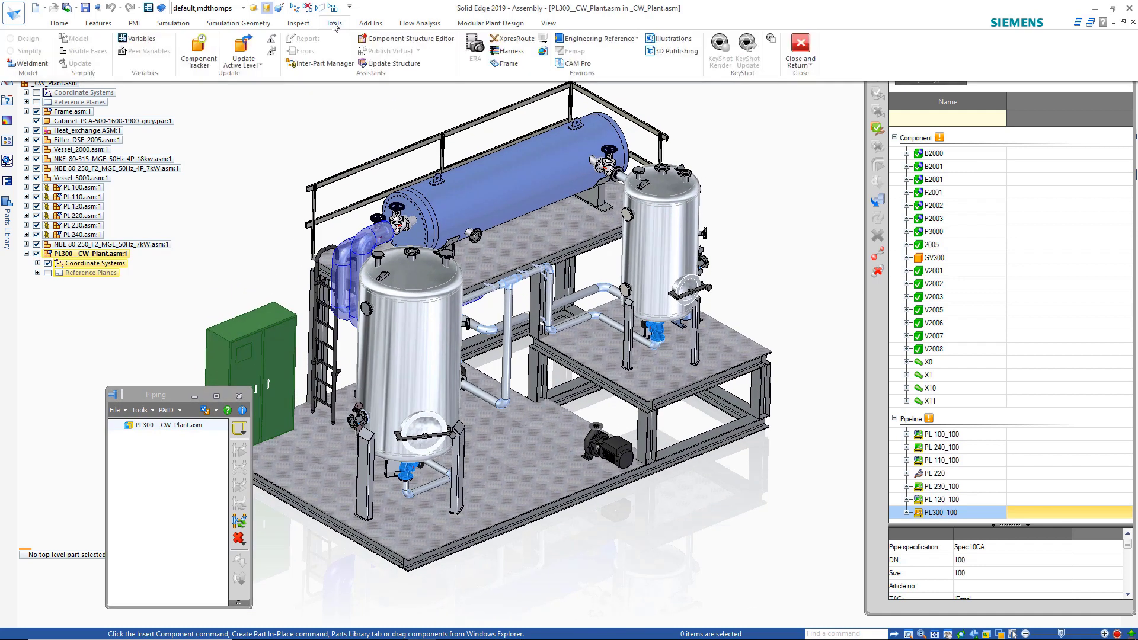
left_click(516, 40)
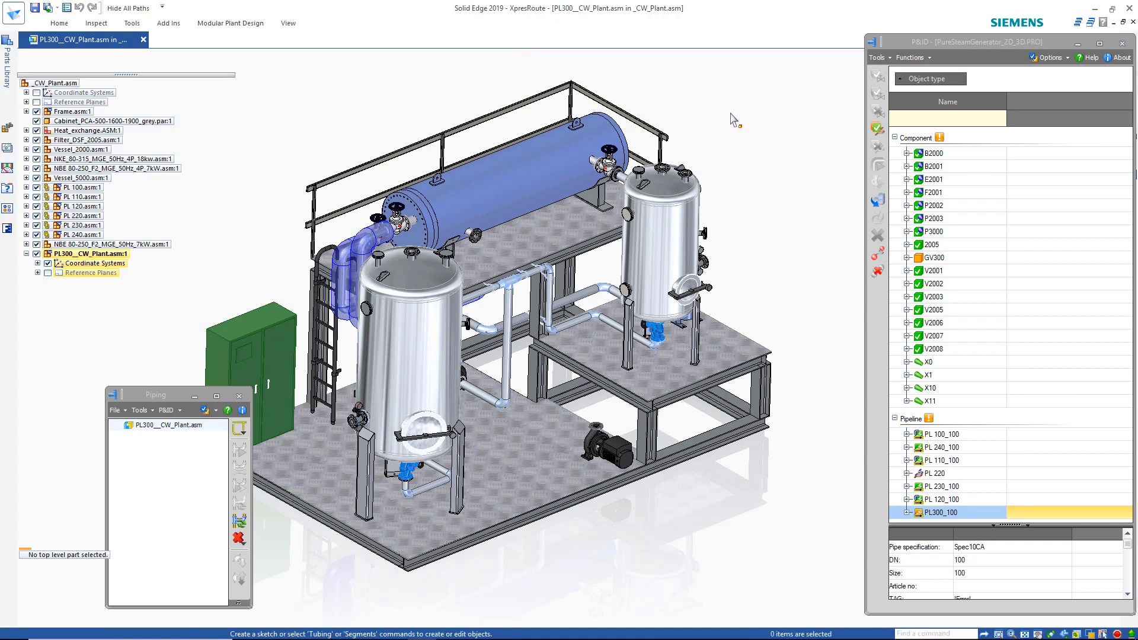
right_click(730, 113)
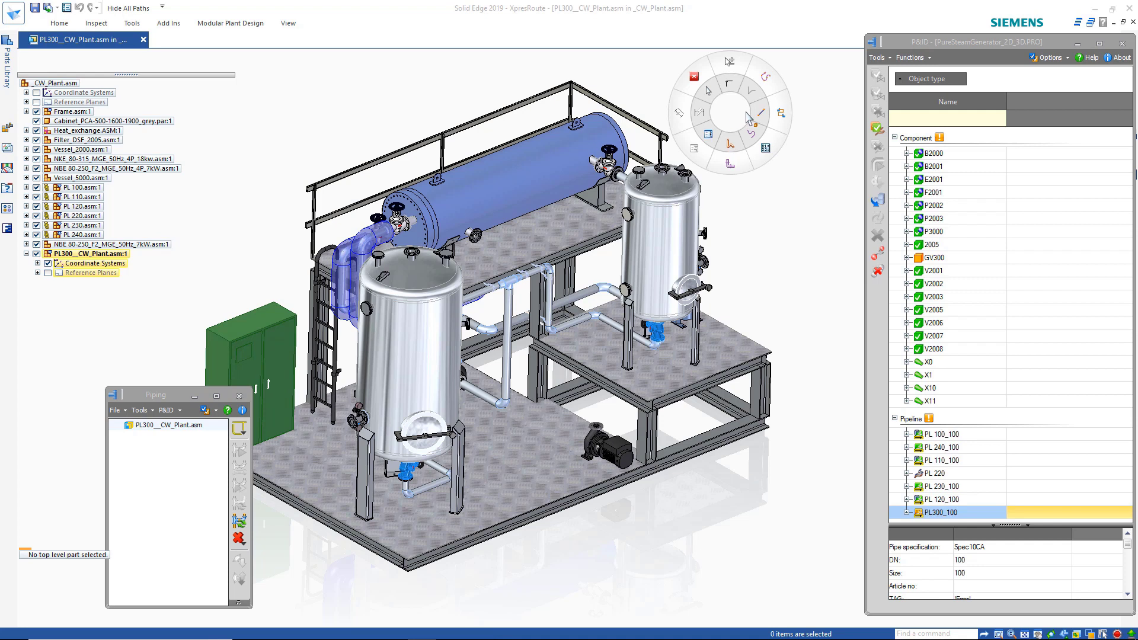
left_click(779, 113)
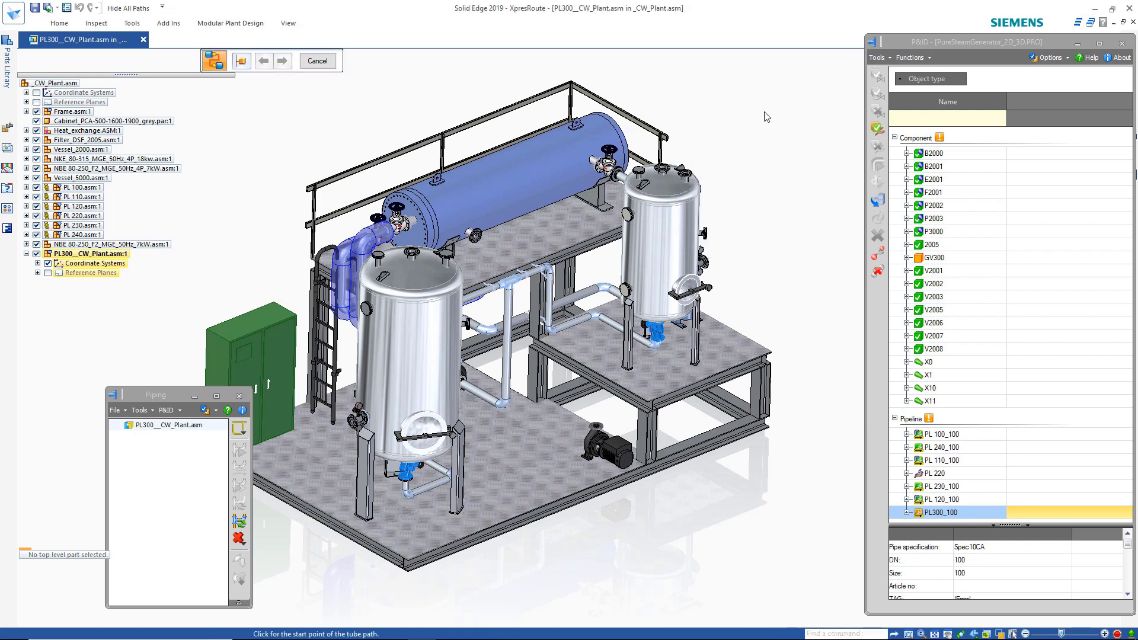
scroll(558, 102, "up", 10)
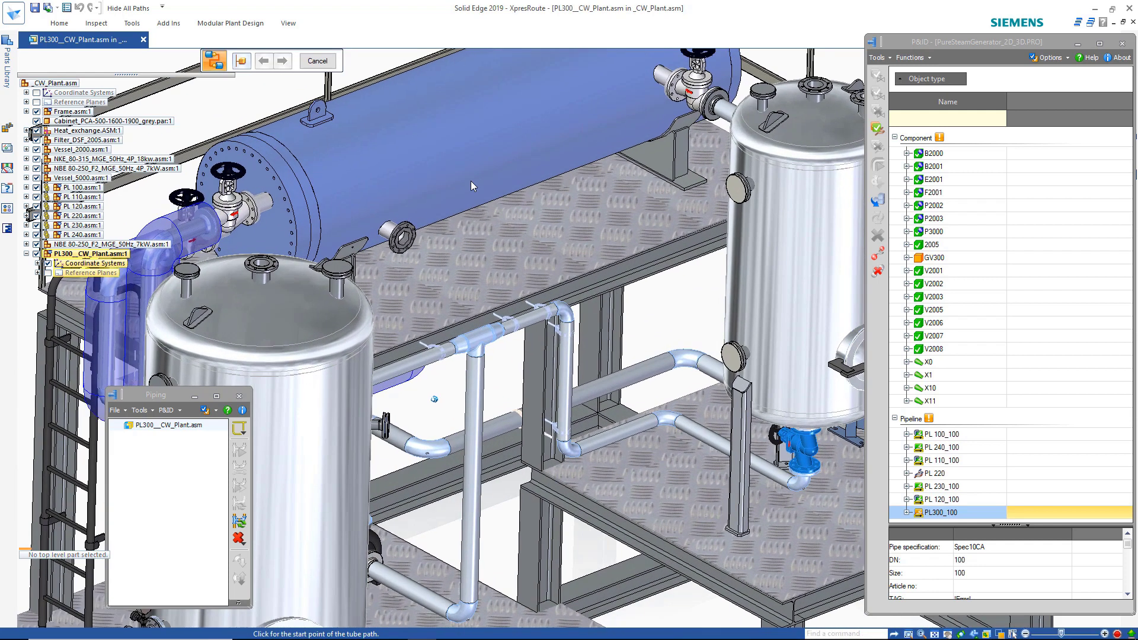
scroll(530, 236, "up", 5)
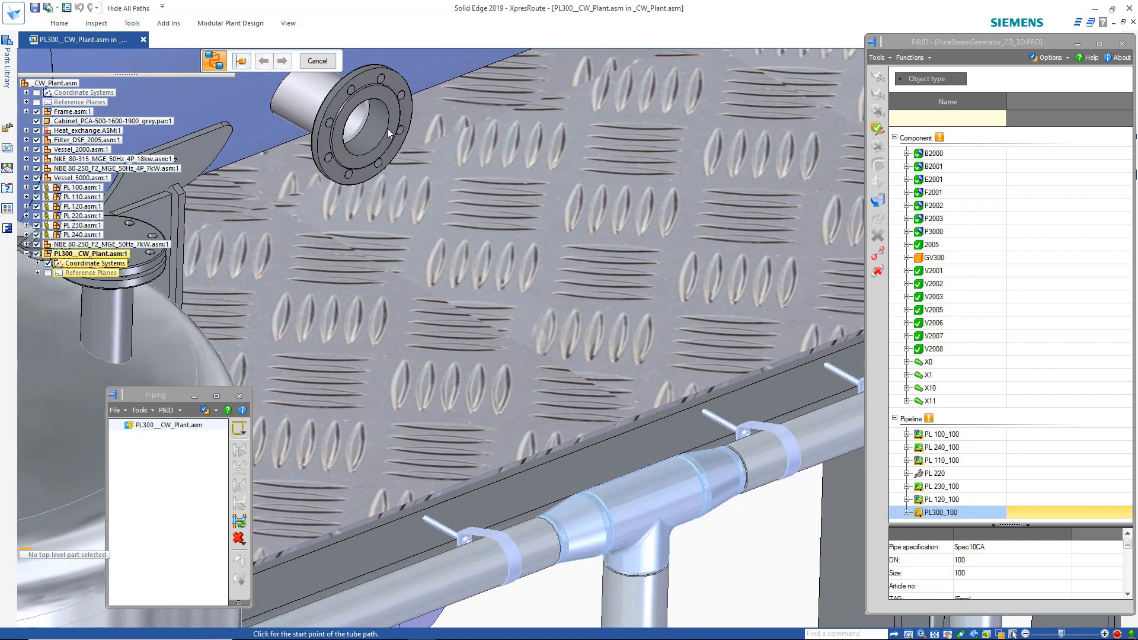
left_click(387, 128)
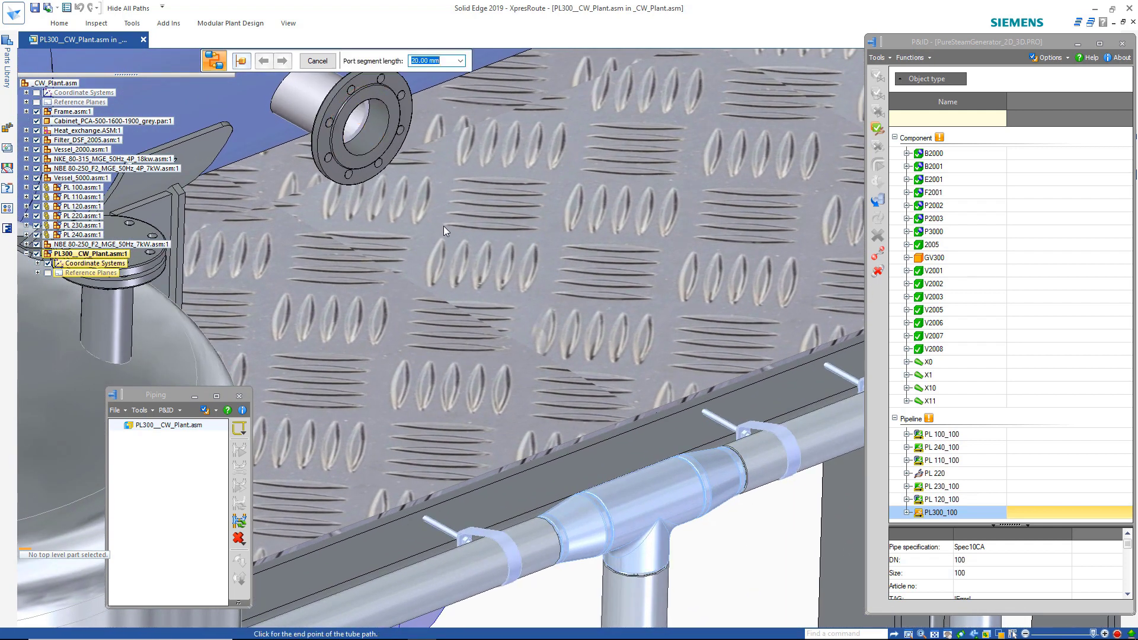
type("800")
key("Return")
- End the path at the new pump's front inlet flange and finish it with the route that drops vertically before running along the floor
scroll(443, 225, "down", 10)
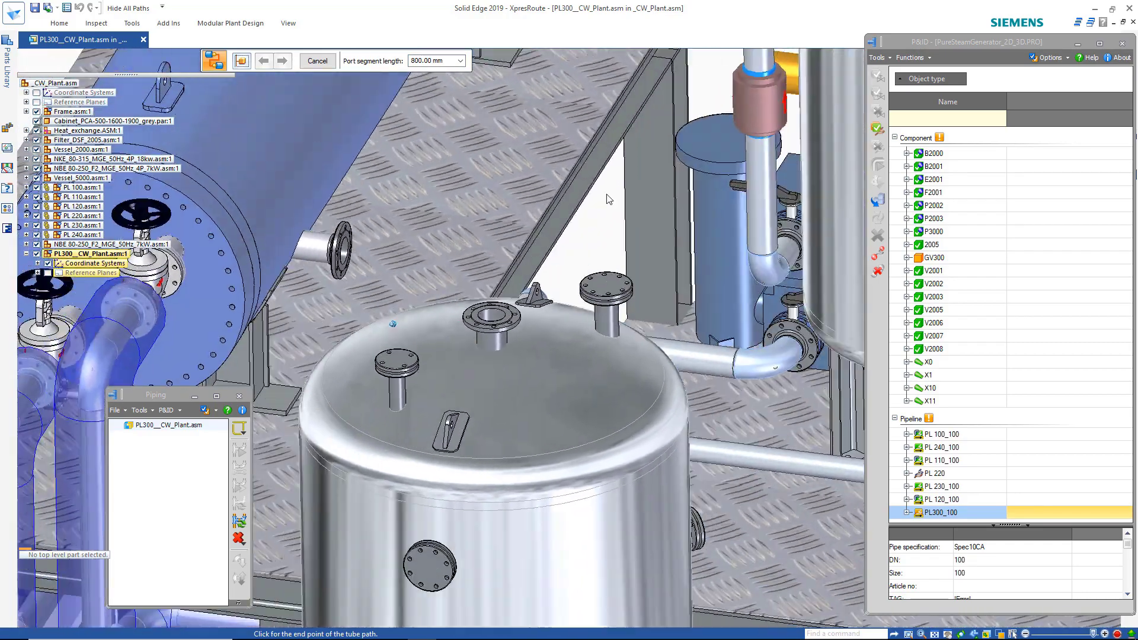
middle_click_drag(608, 199, 633, 191)
scroll(568, 311, "up", 4)
scroll(529, 399, "up", 10)
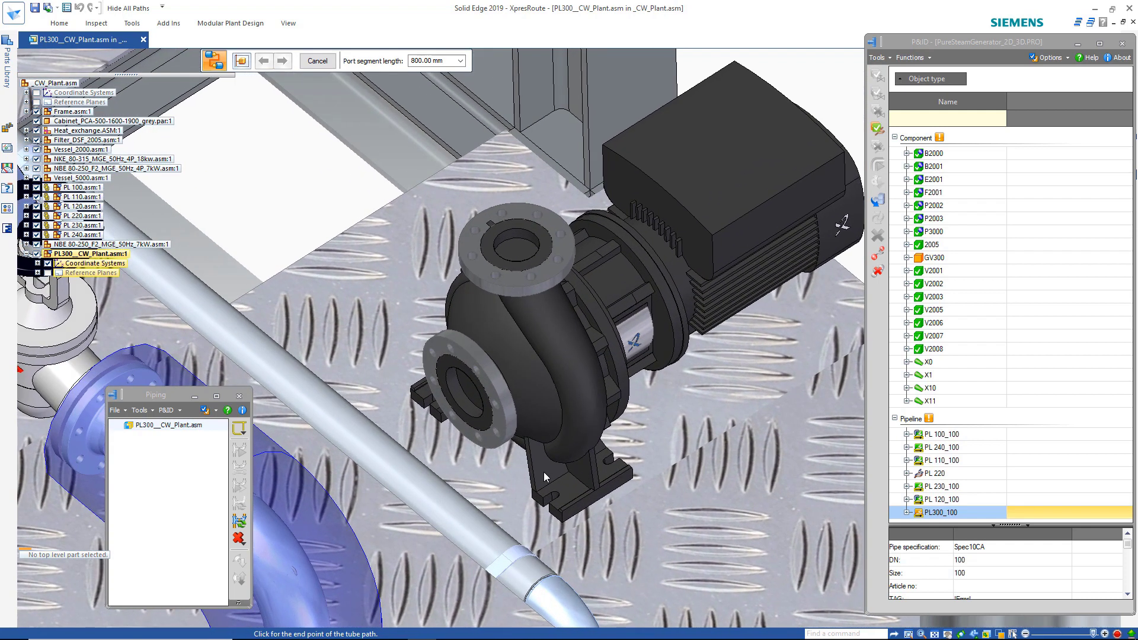
left_click(465, 417)
scroll(739, 126, "down", 10)
scroll(639, 150, "down", 10)
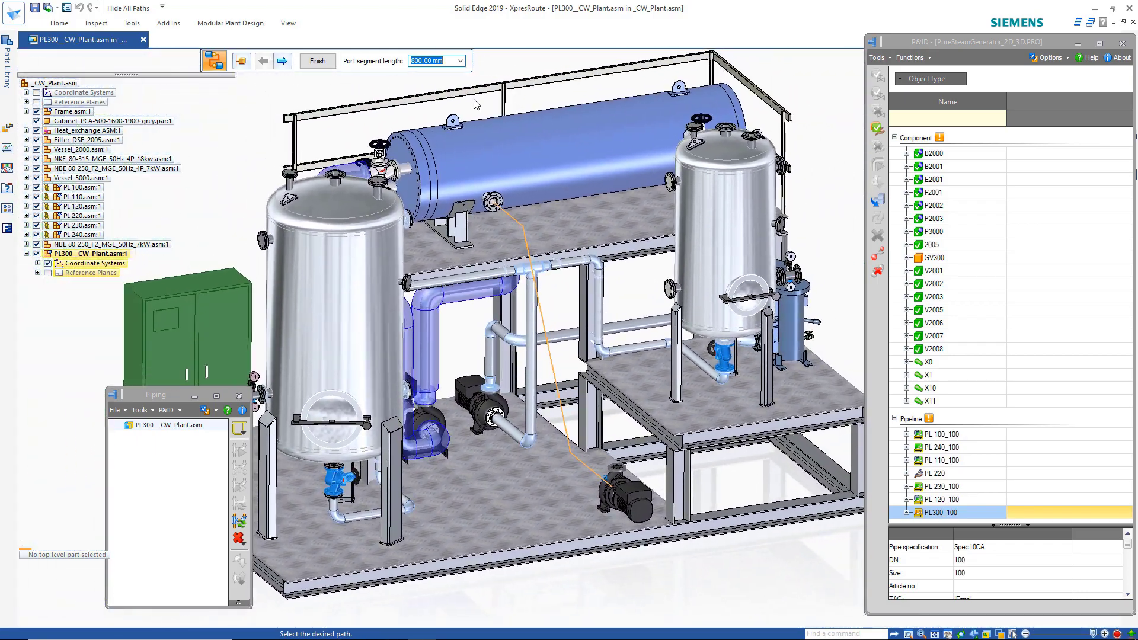
left_click(283, 61)
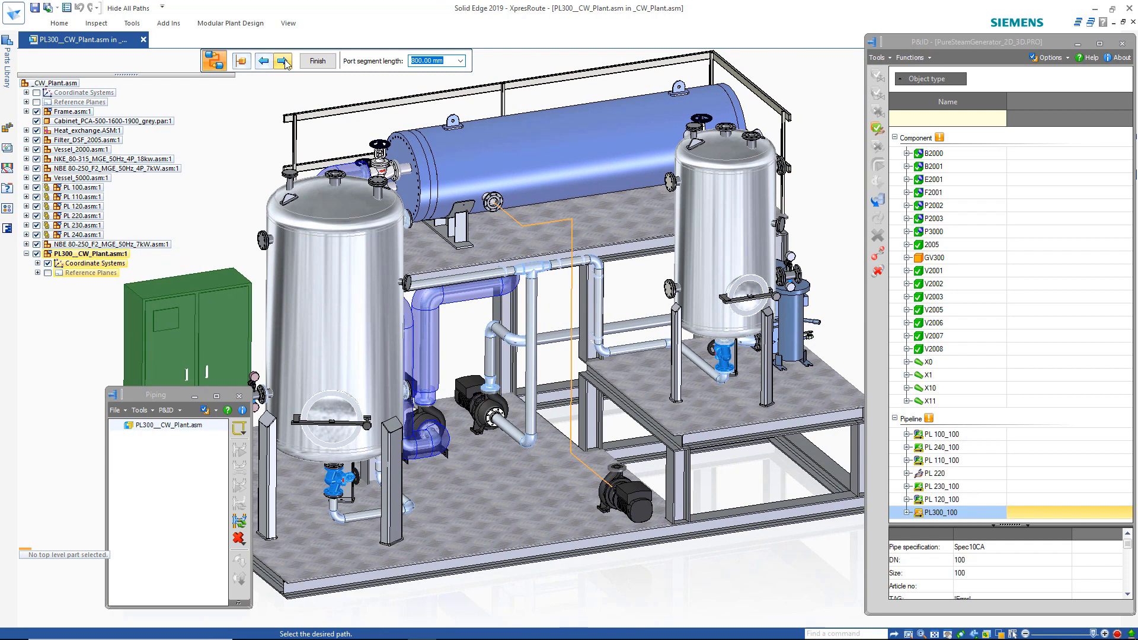
left_click(284, 62)
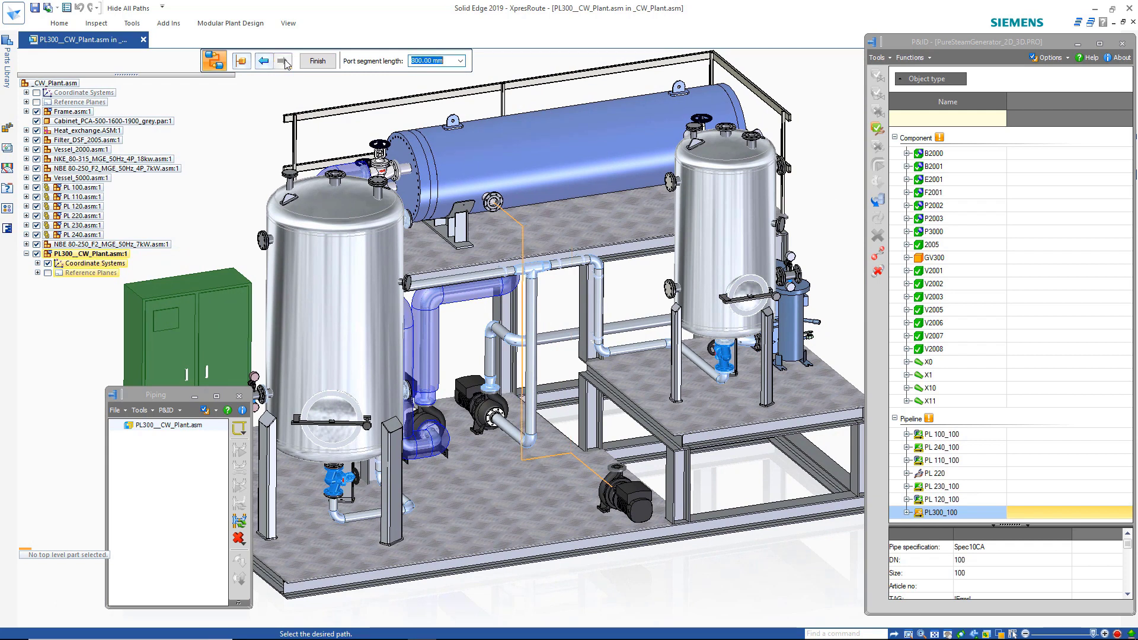
left_click(317, 61)
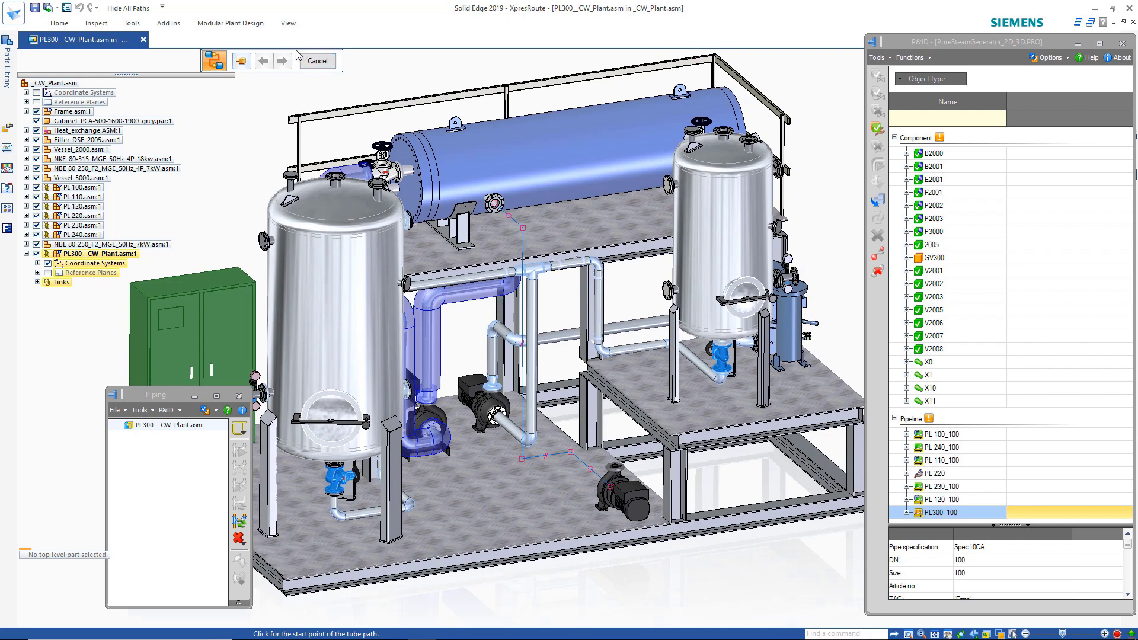
- Create the pipeline path for PL300__CW_Plant.asm in Piping from the routed segments and leave the tube path command
left_click_drag(299, 57, 332, 56)
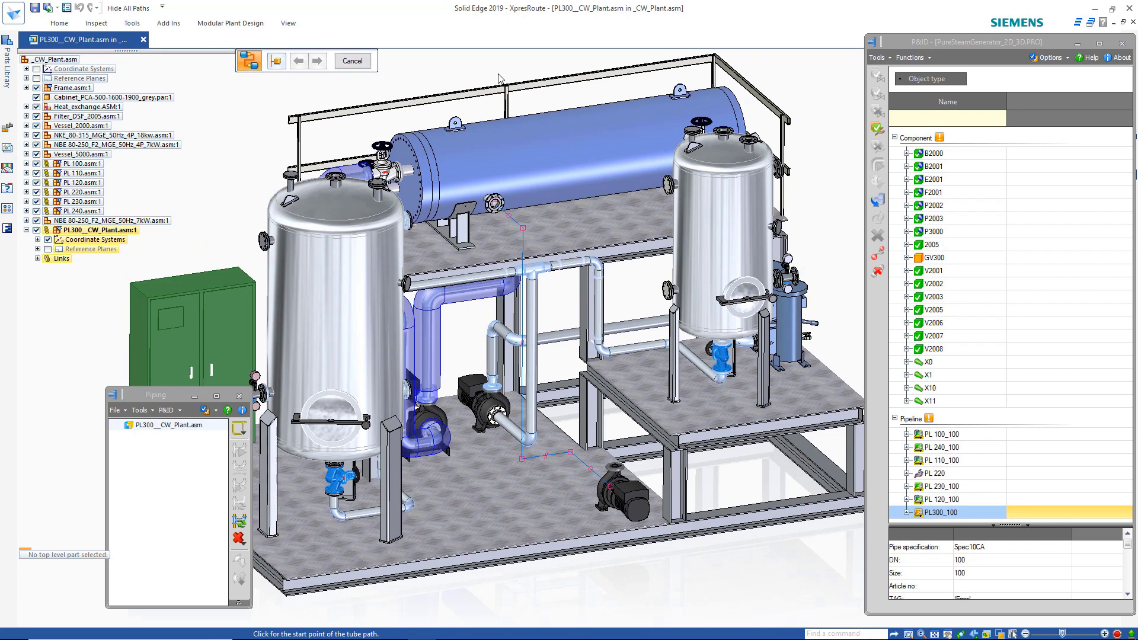
scroll(500, 79, "down", 3)
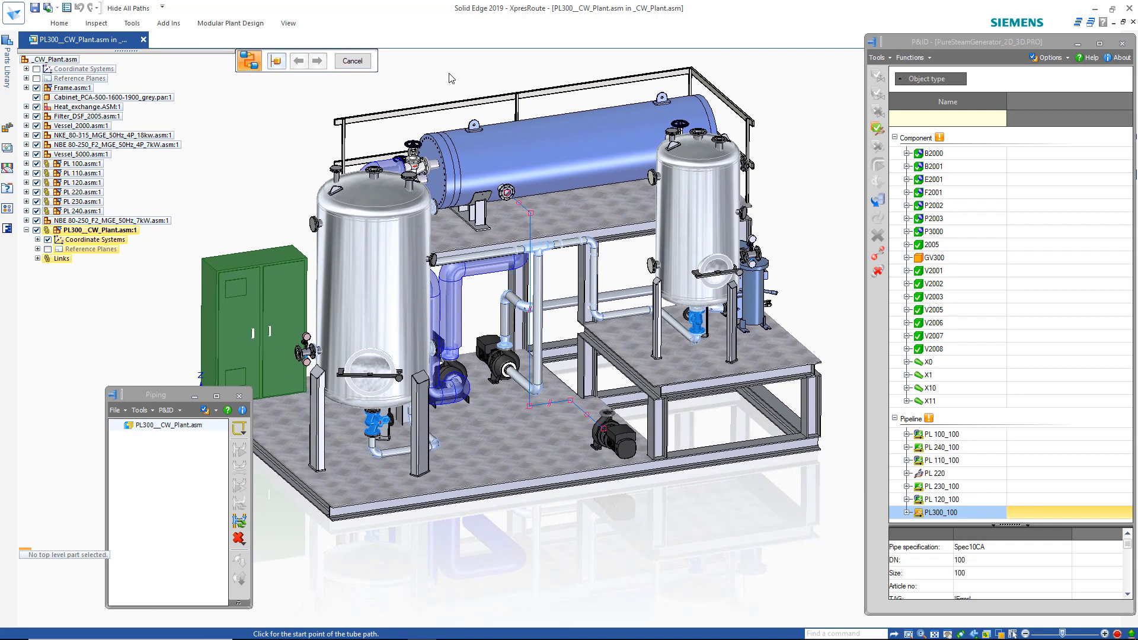
left_click(175, 426)
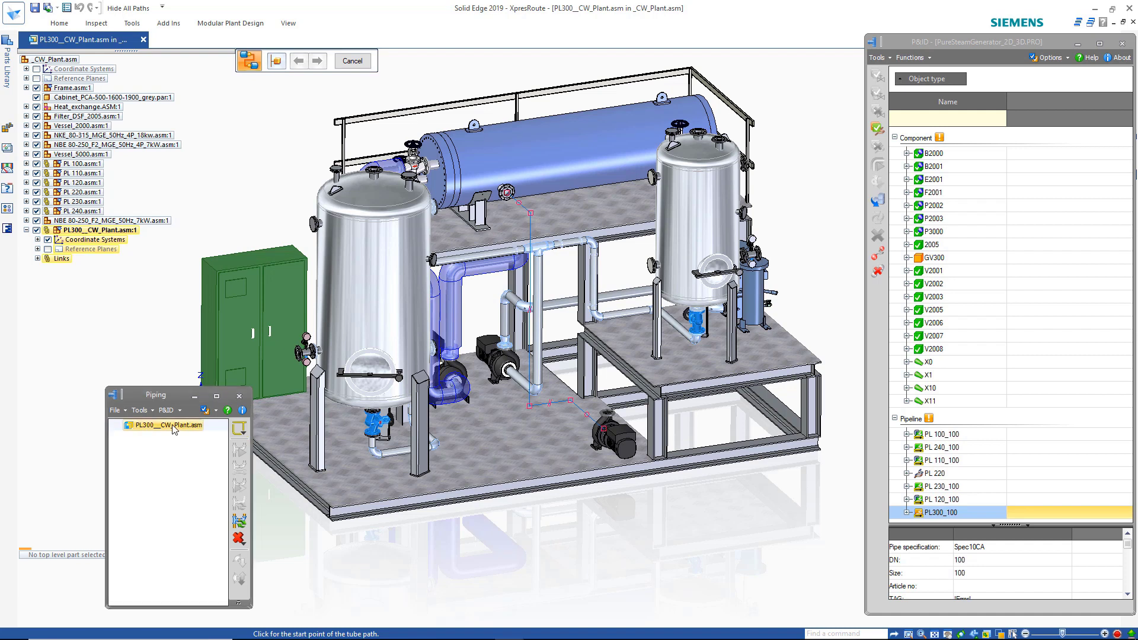
left_click(238, 431)
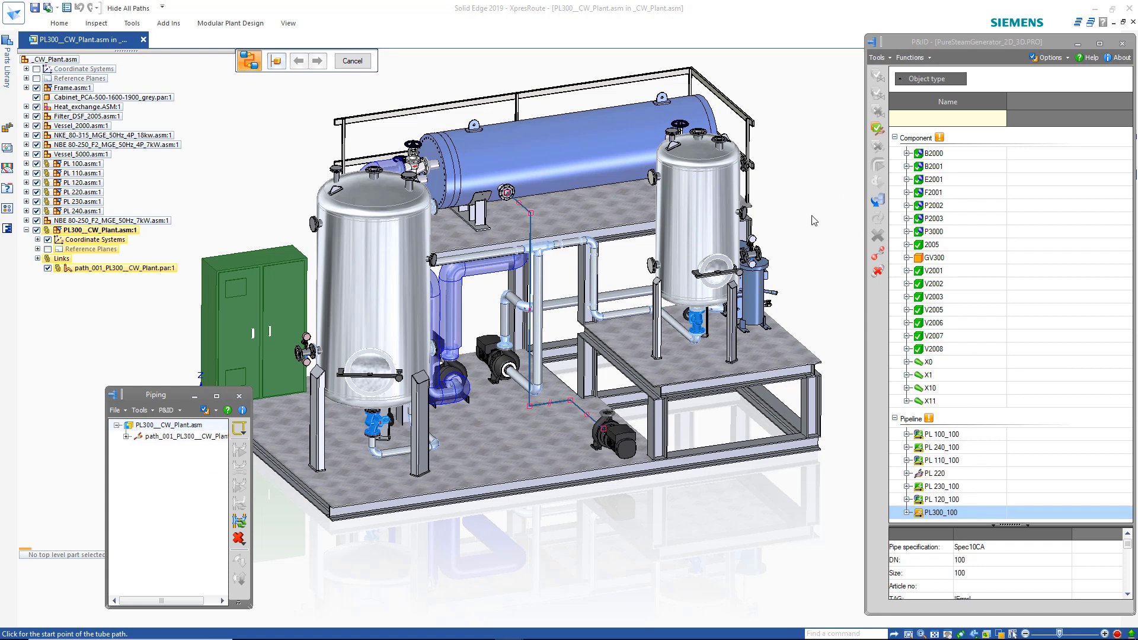
left_click(352, 62)
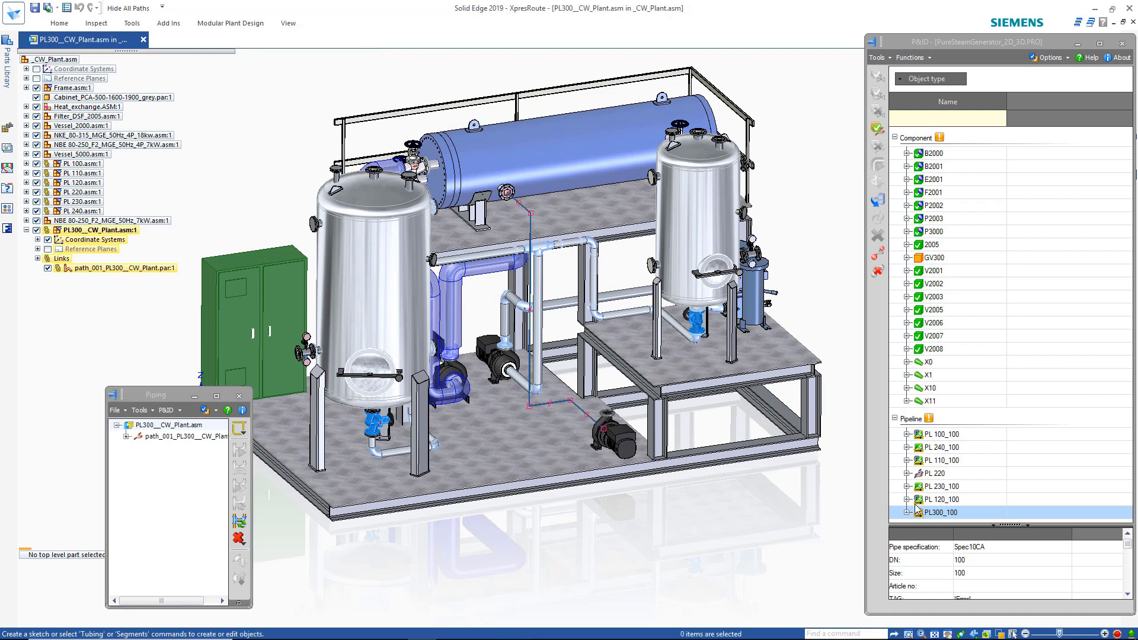
- Assign P&ID pipeline PL300_100 to the new path and generate its pipes, elbows, flanges and gaskets
right_click(934, 515)
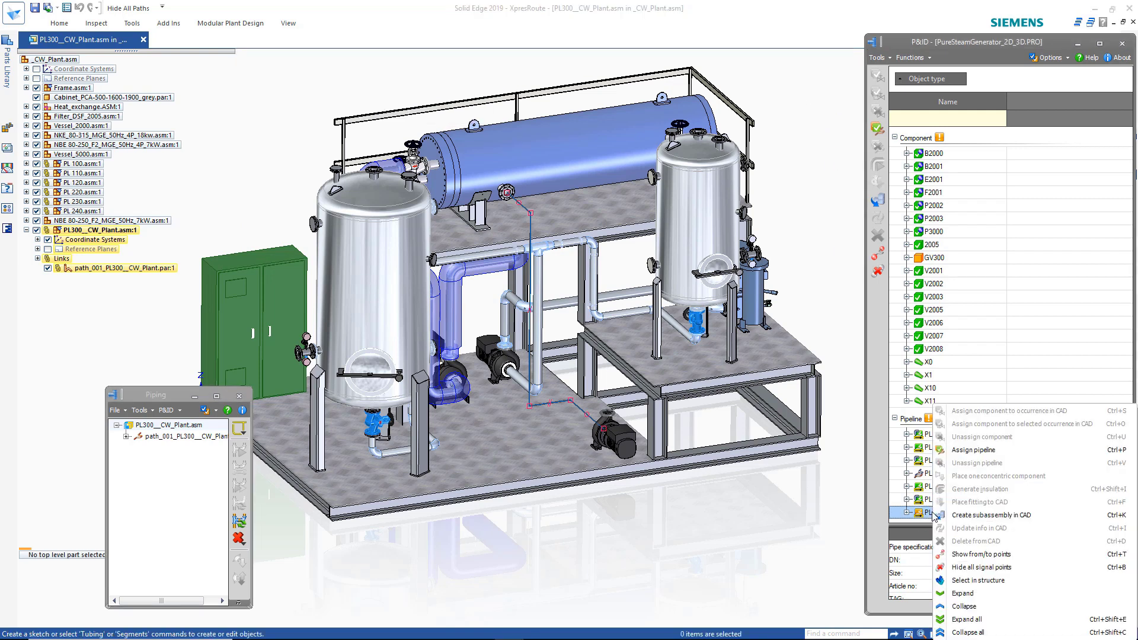
left_click(974, 450)
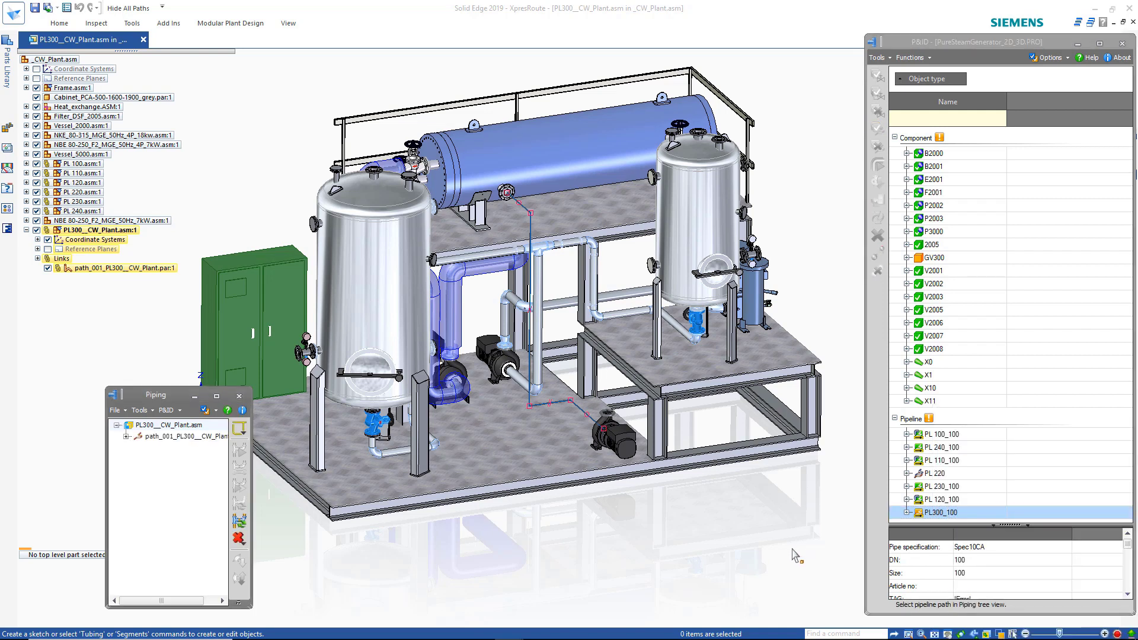
left_click(176, 438)
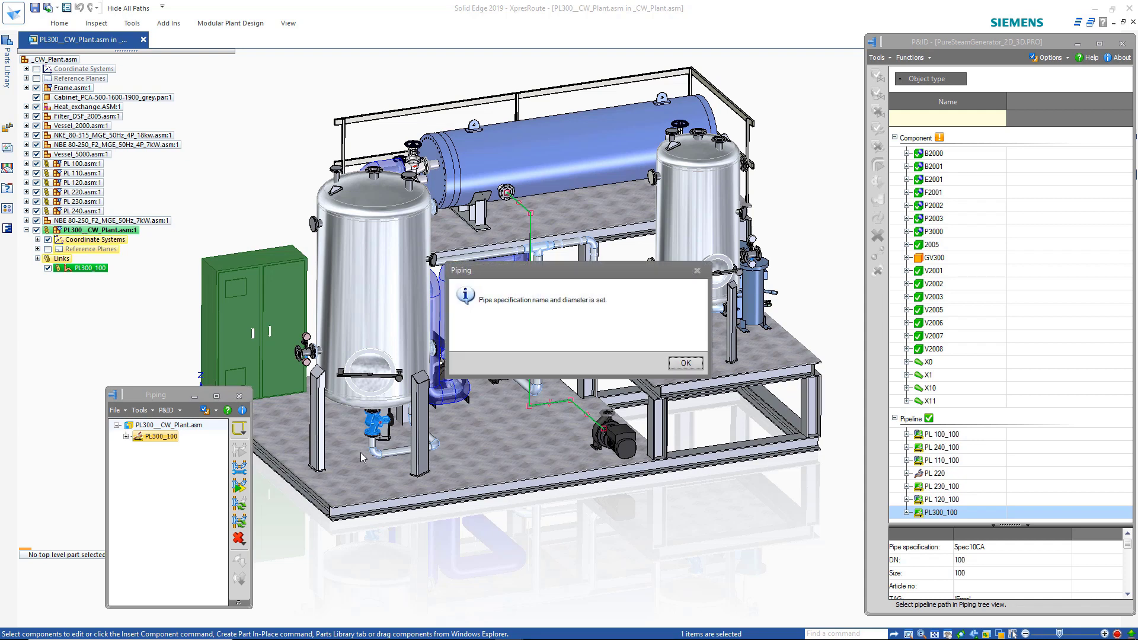
left_click(685, 364)
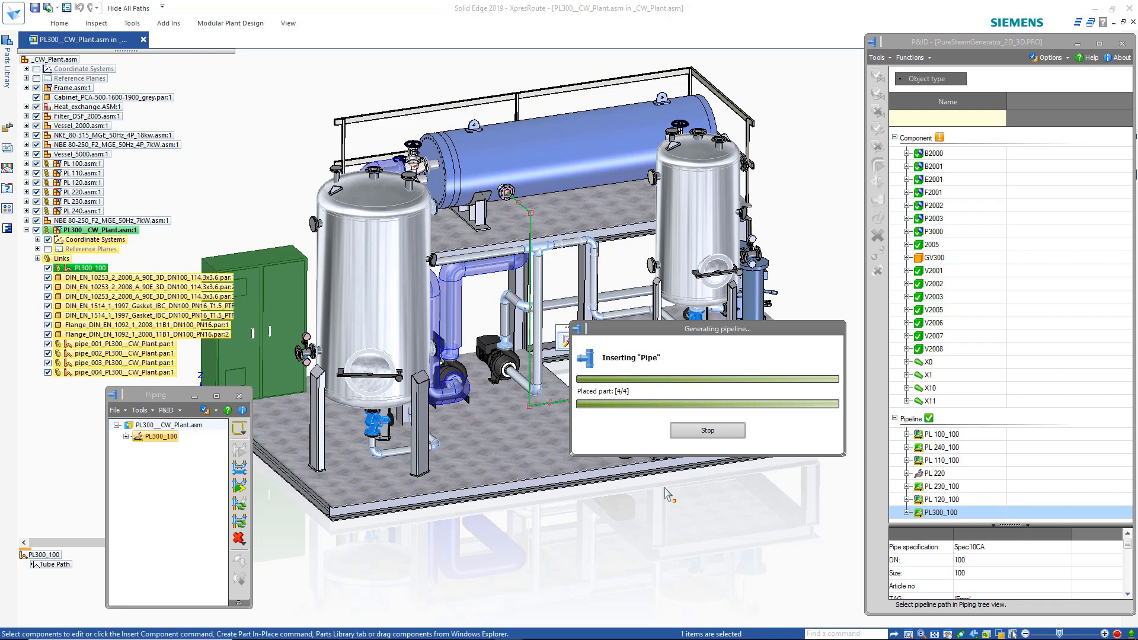
left_click(812, 153)
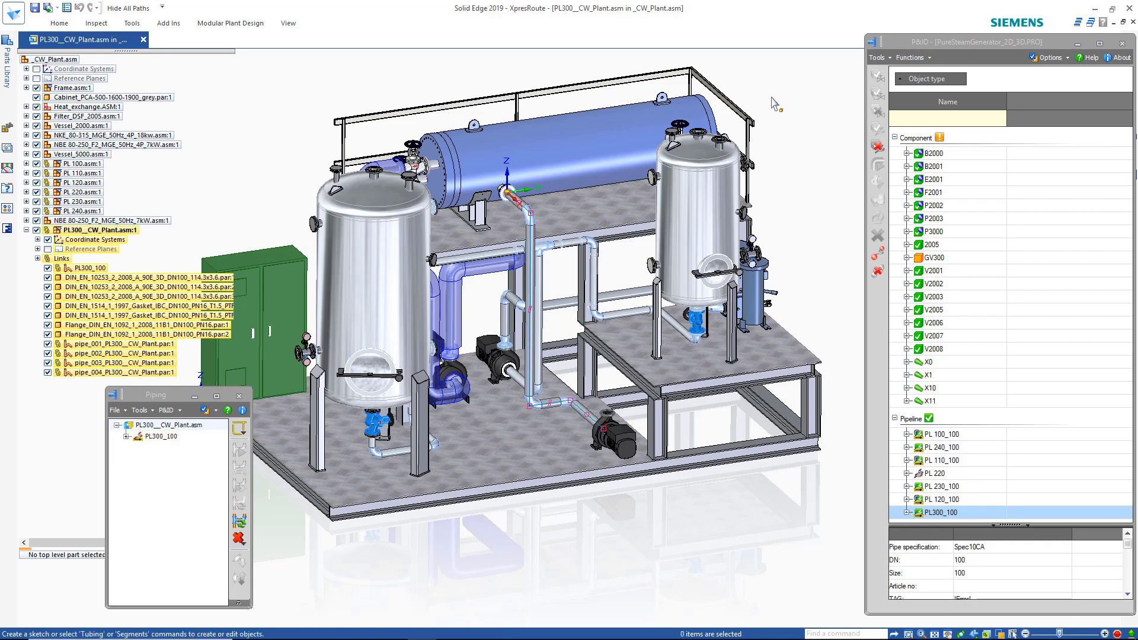
- Close XpresRoute and delete the pipeline's flange at the heat exchanger nozzle, leaving the gasket in place
scroll(554, 167, "up", 3)
middle_click_drag(554, 168, 546, 69)
left_click(956, 513)
scroll(360, 61, "up", 5)
scroll(360, 61, "up", 4)
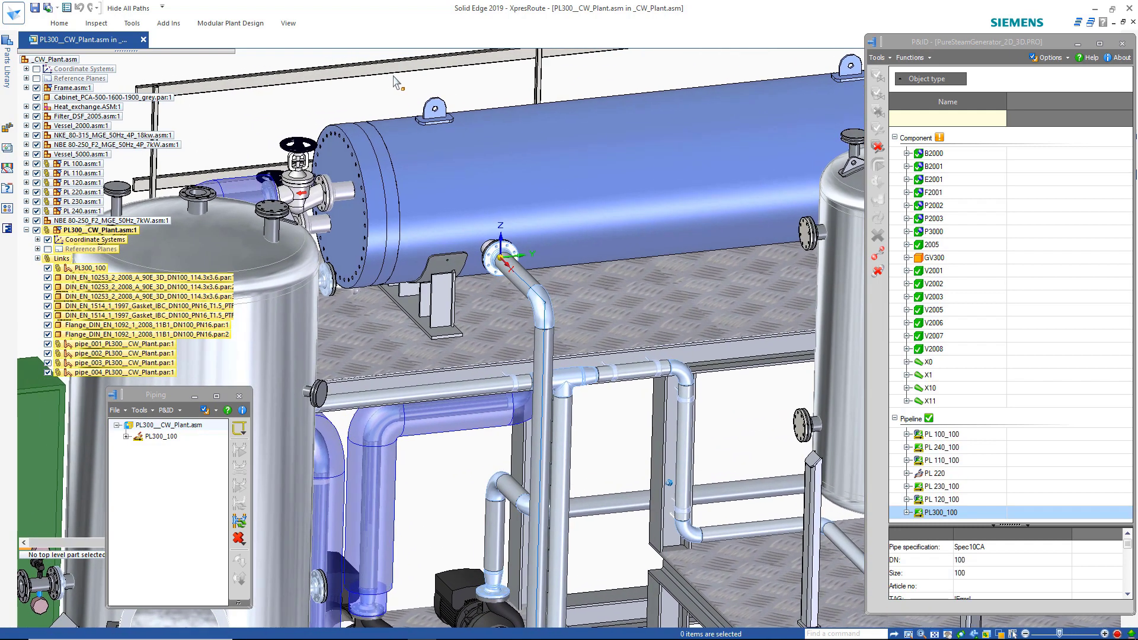
middle_click_drag(362, 86, 374, 120)
right_click_drag(375, 120, 377, 92)
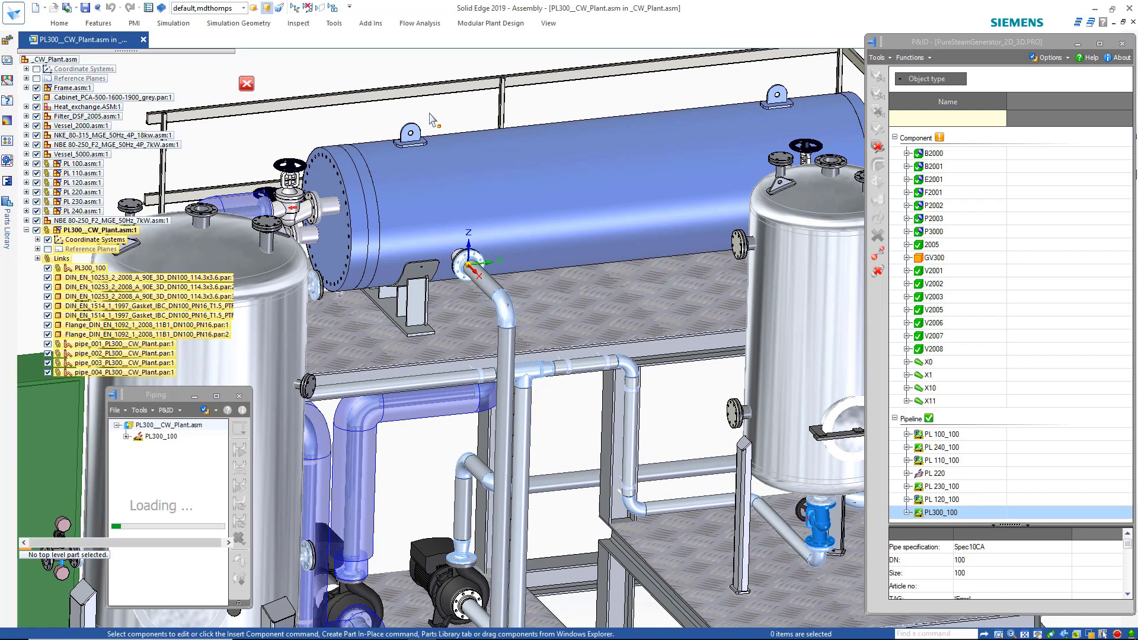
scroll(464, 109, "up", 10)
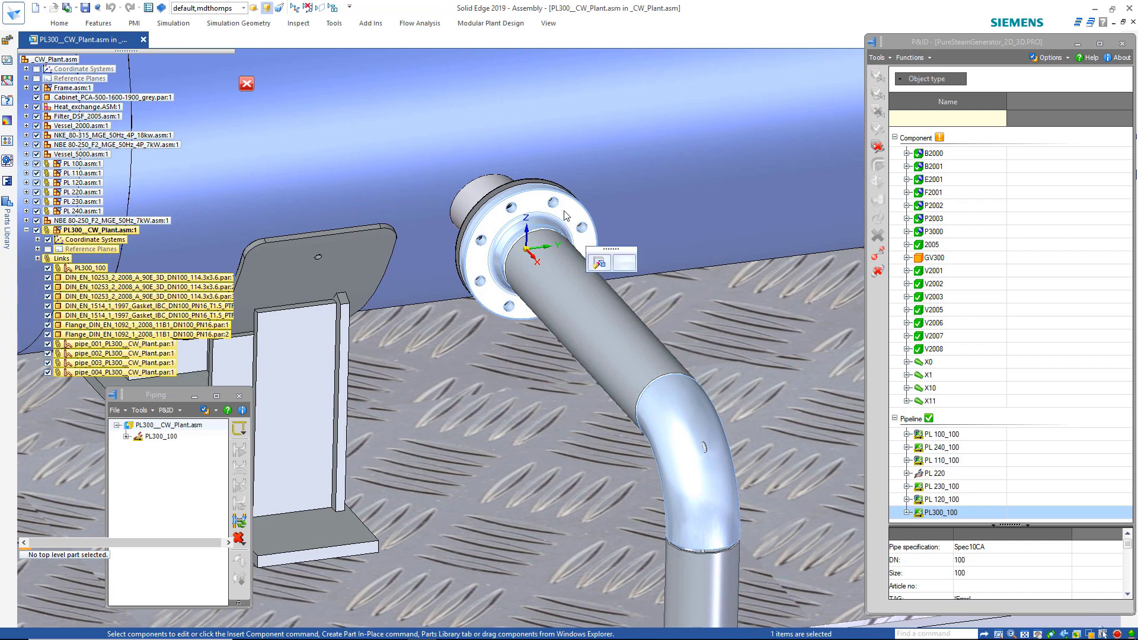
left_click(583, 245)
key("Delete")
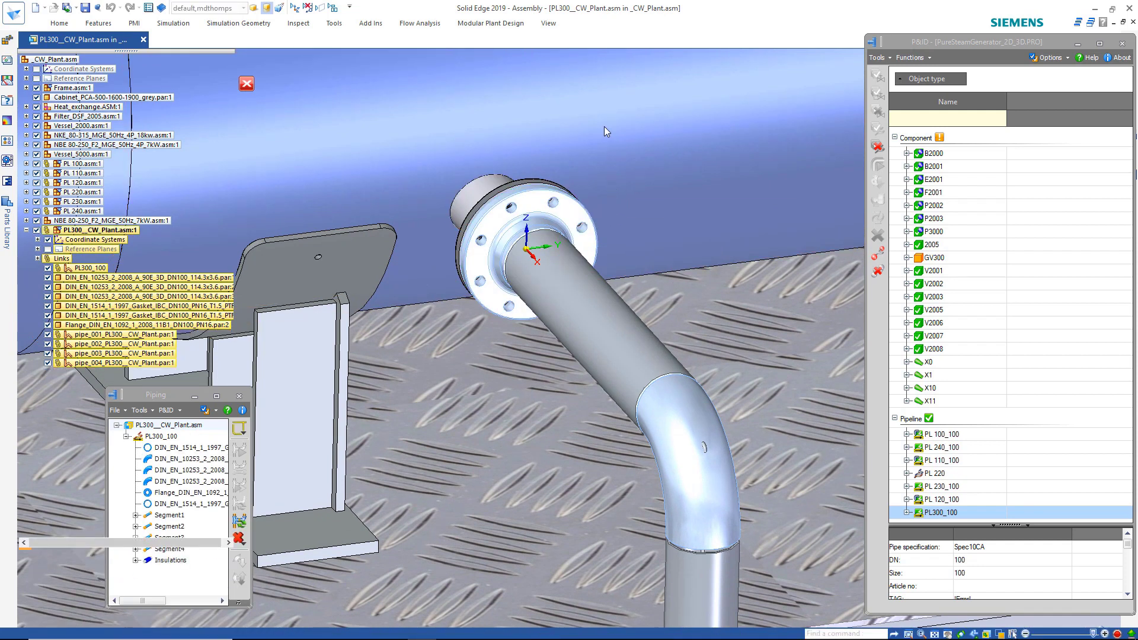
- Place valve GV300 from the P&ID onto the heat exchanger nozzle's gasket, flange mated and axis aligned, with the handwheel pointing up
right_click(930, 259)
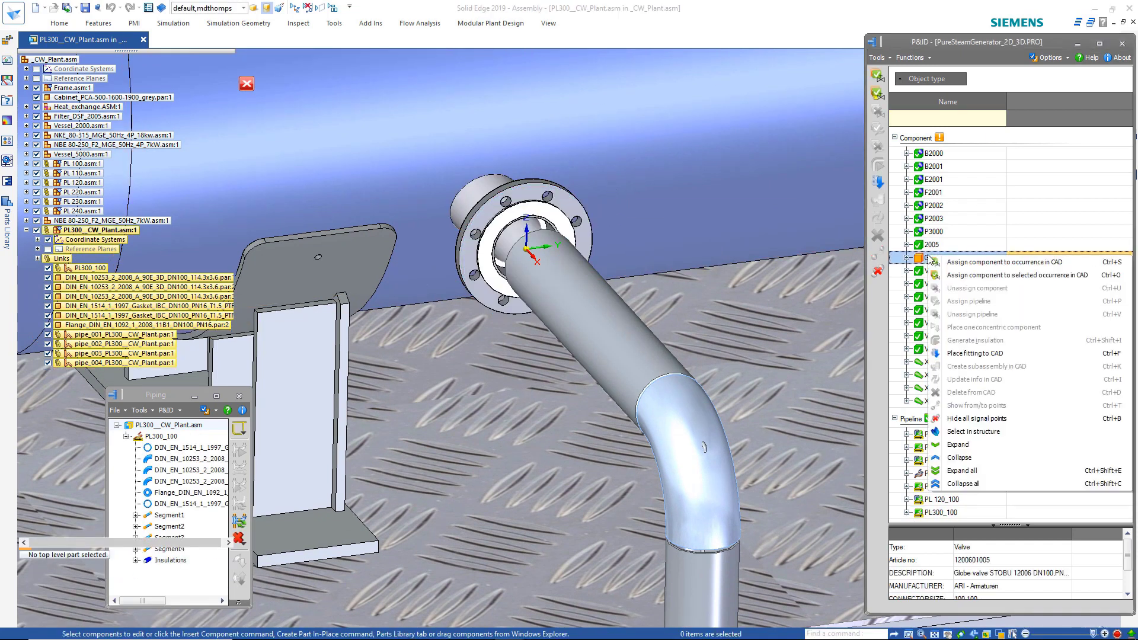
left_click(972, 354)
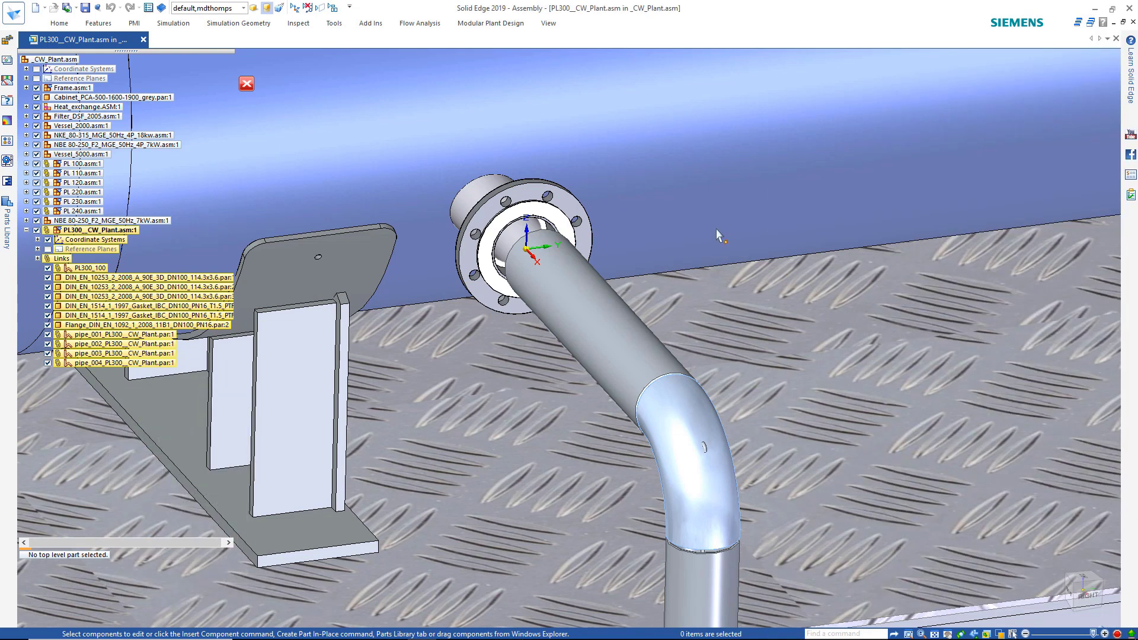
left_click(664, 232)
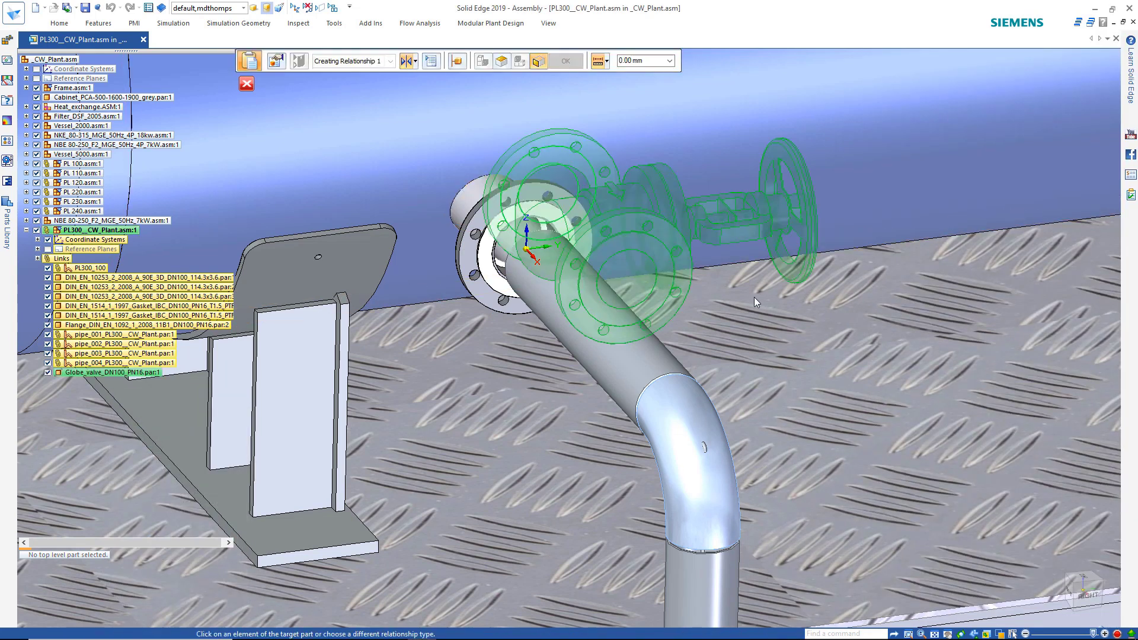
left_click(490, 281)
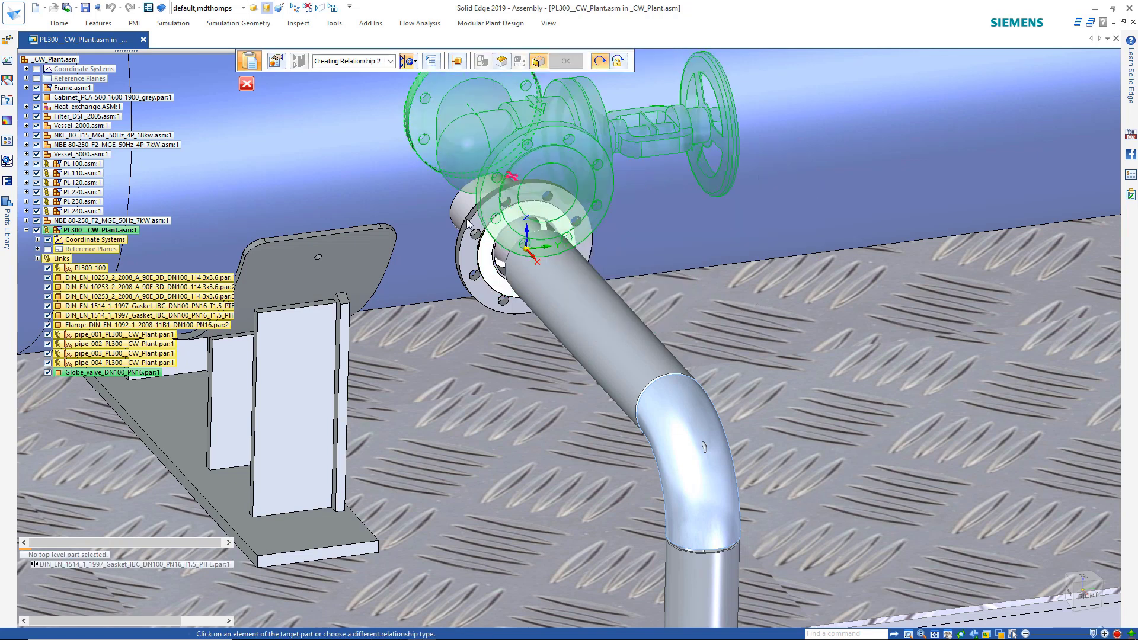
left_click(510, 303)
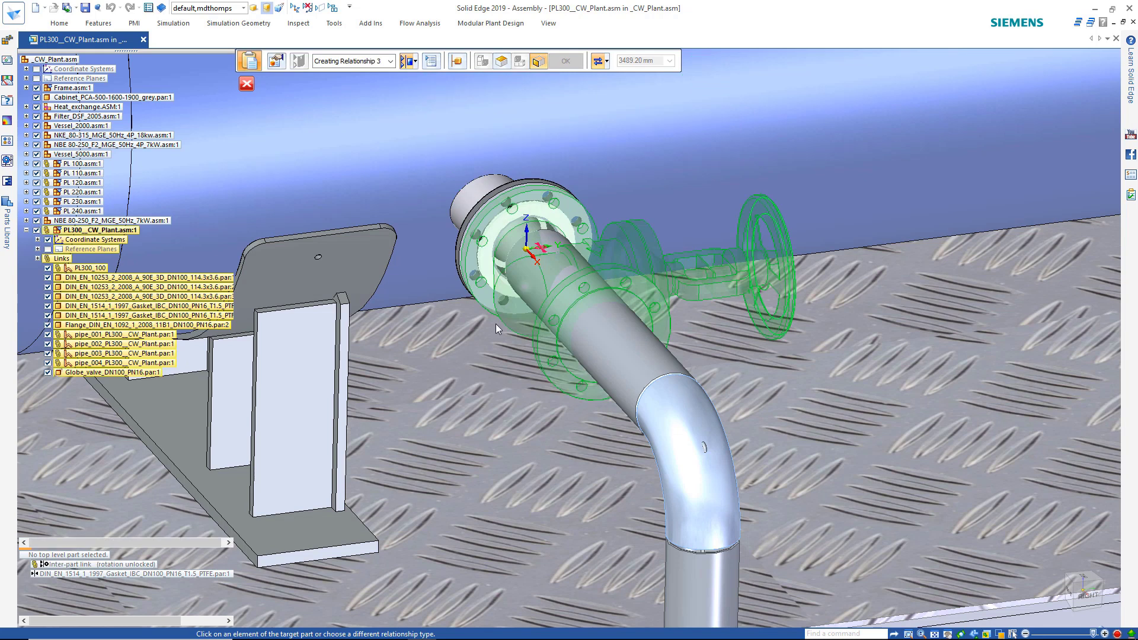
middle_click_drag(639, 120, 557, 209)
left_click(559, 208)
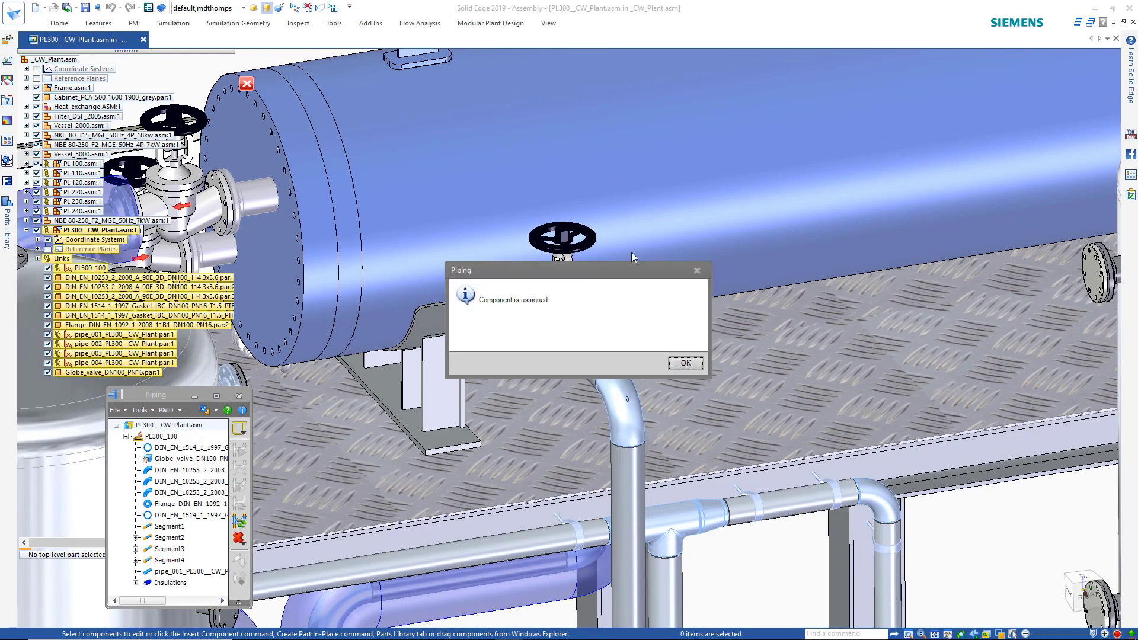
left_click(685, 362)
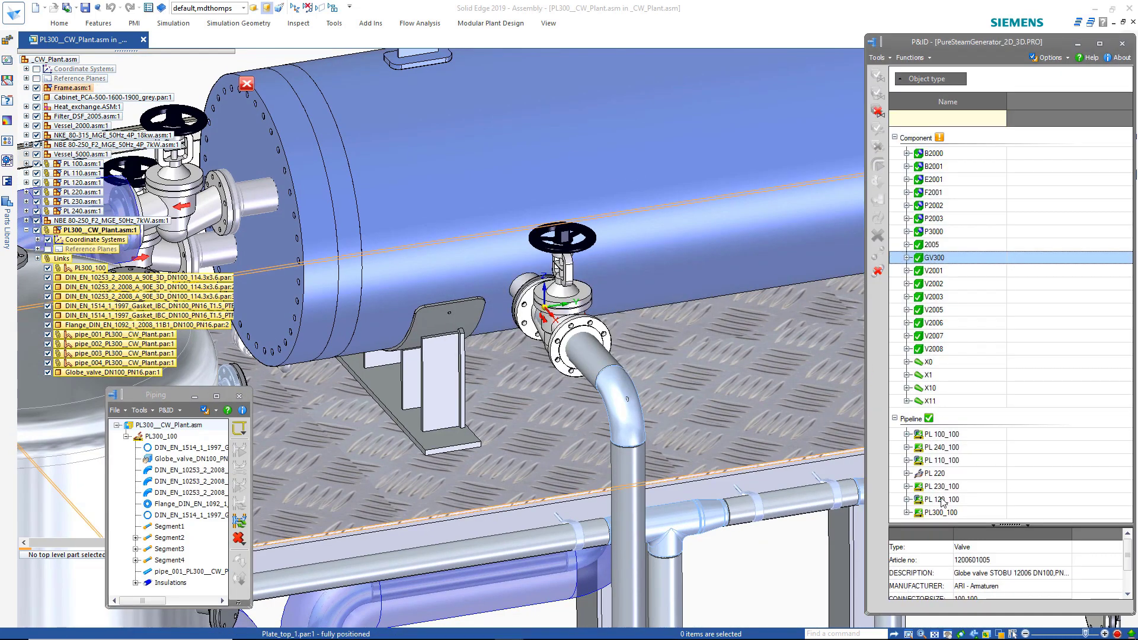
- Recalculate pipeline PL300_100 so that it adapts to the inserted globe valve
left_click(274, 60)
middle_click_drag(274, 60, 669, 391)
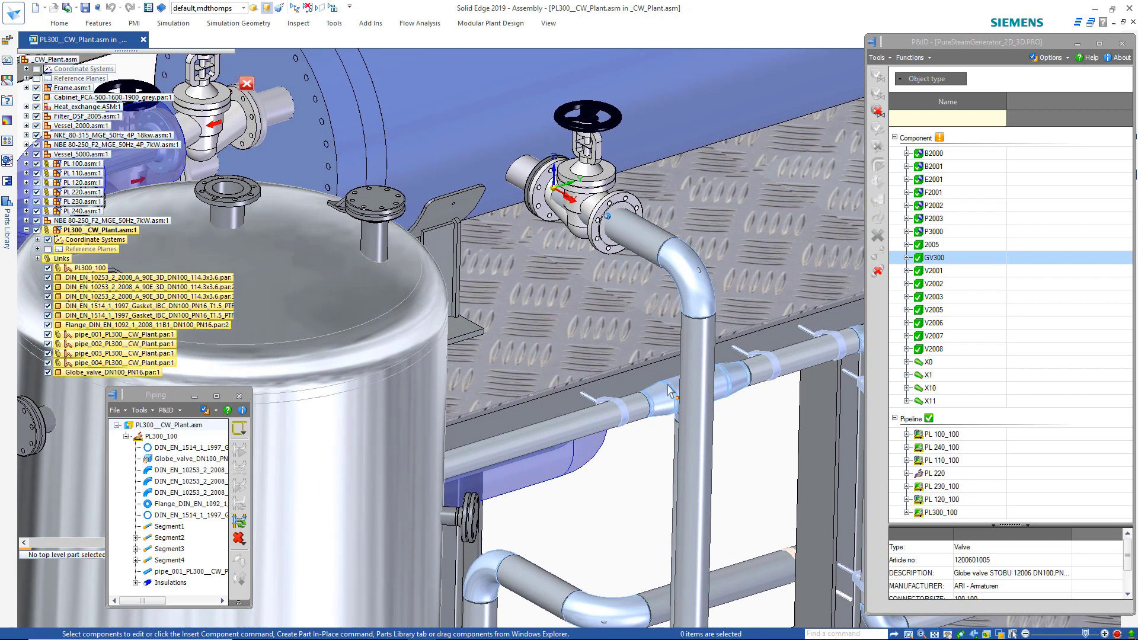
right_click(173, 438)
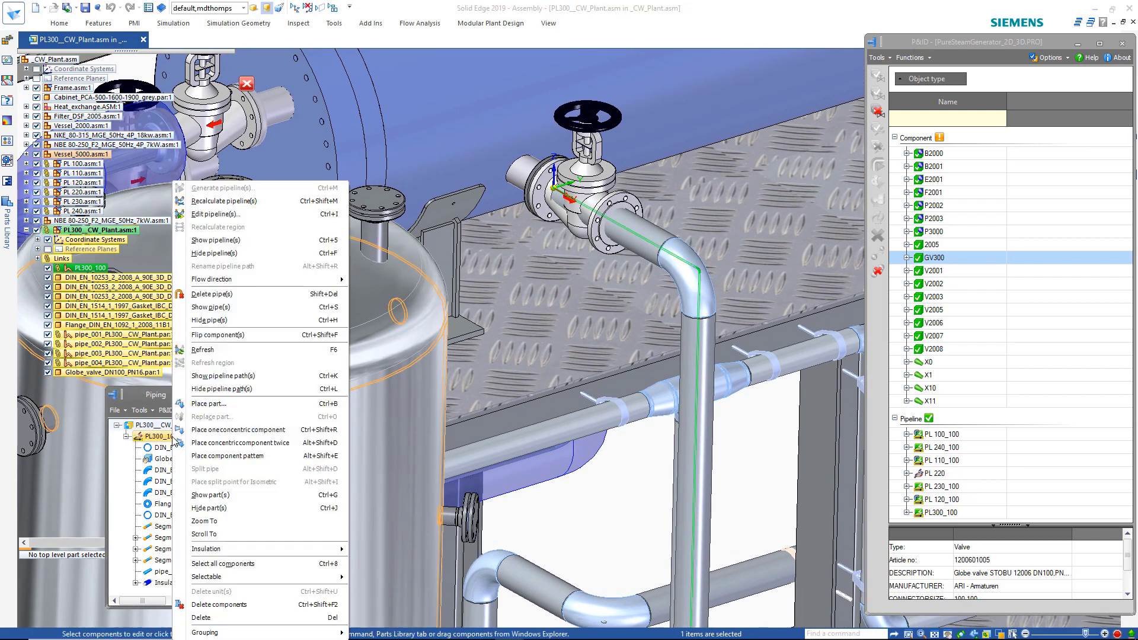
left_click(234, 202)
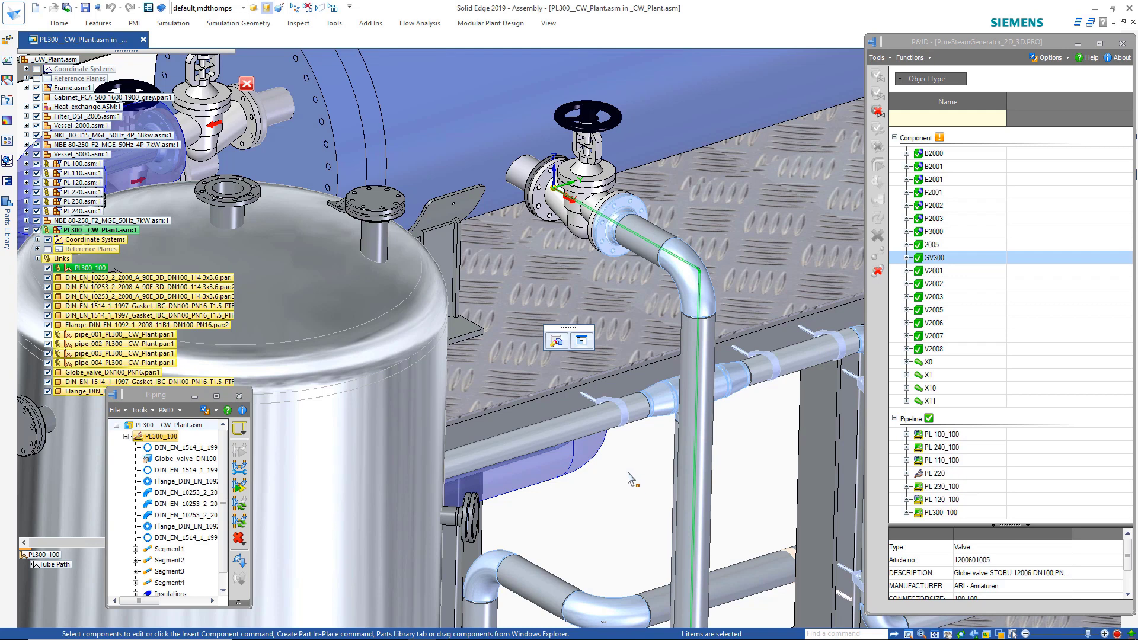
left_click(629, 479)
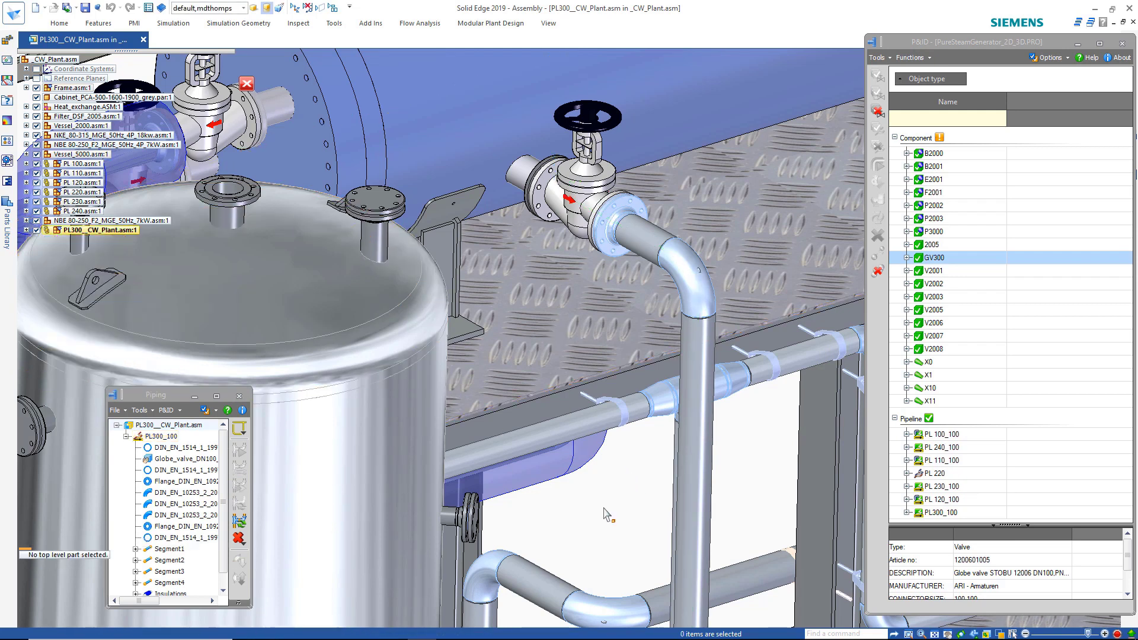
- Show only the PL300__CW_Plant subassembly and fit the pipeline in the view
middle_click_drag(639, 506, 722, 370)
scroll(722, 371, "down", 6)
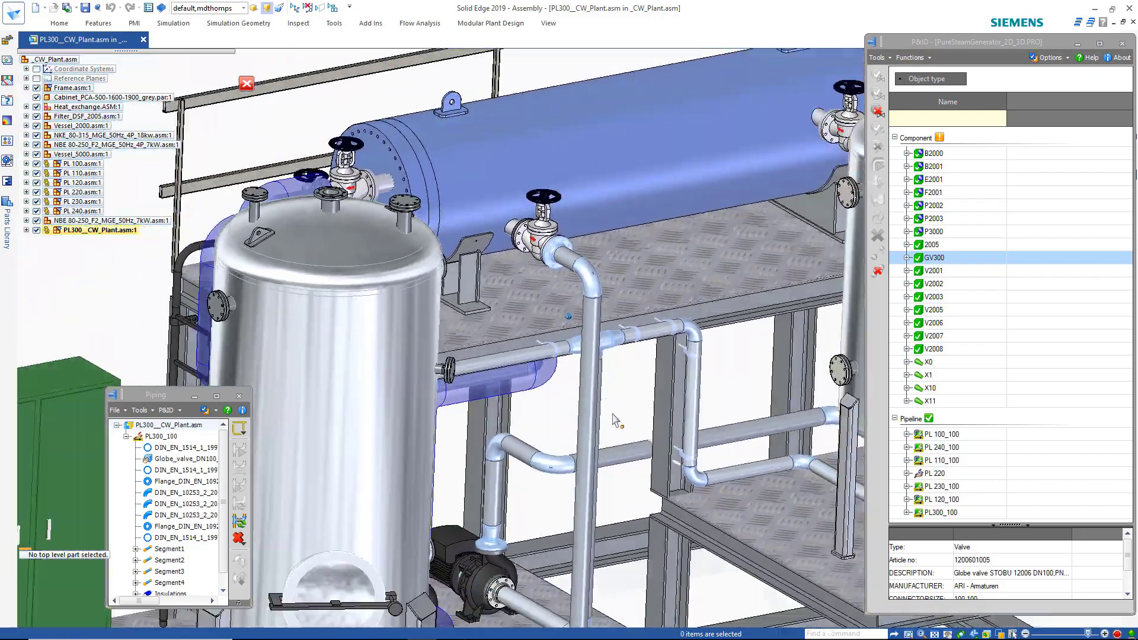
scroll(614, 419, "down", 5)
middle_click_drag(614, 419, 787, 119)
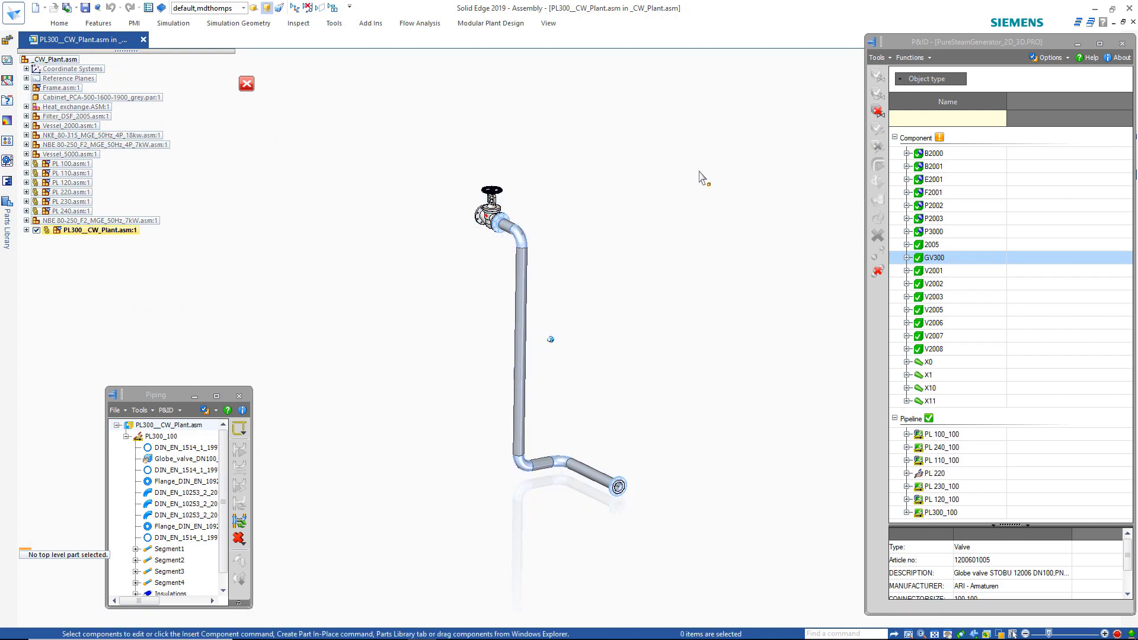
key("ctrl+shift+a")
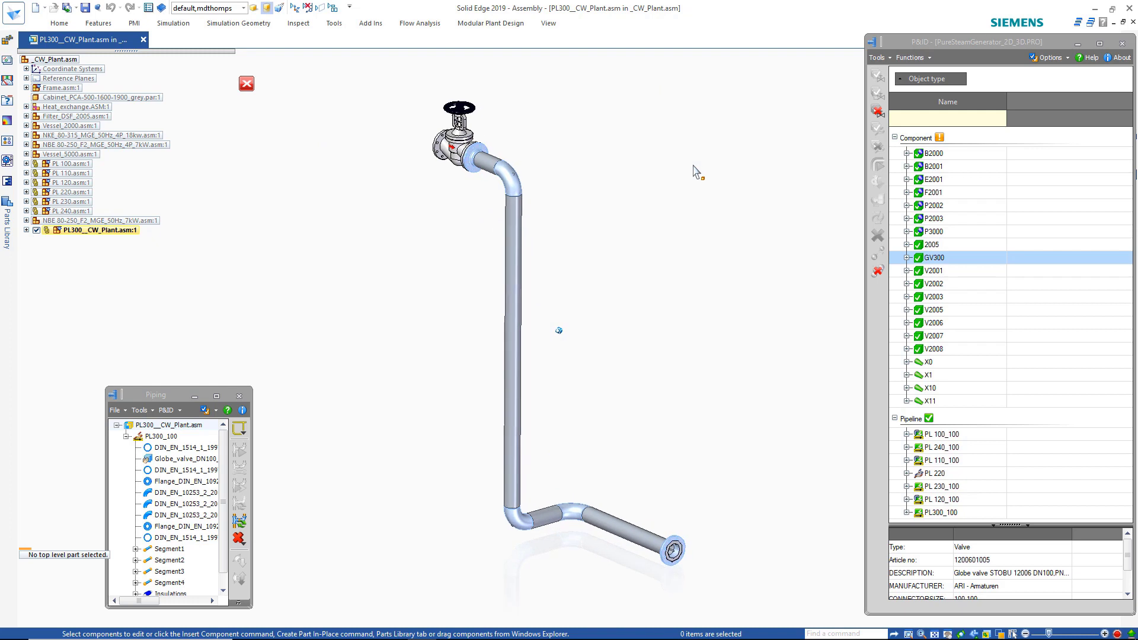
- Start an isometric from the CAD assembly PL300__CW_Plant.asm and inspect the data of the first gasket and of pipeline PL300_100
left_click(480, 27)
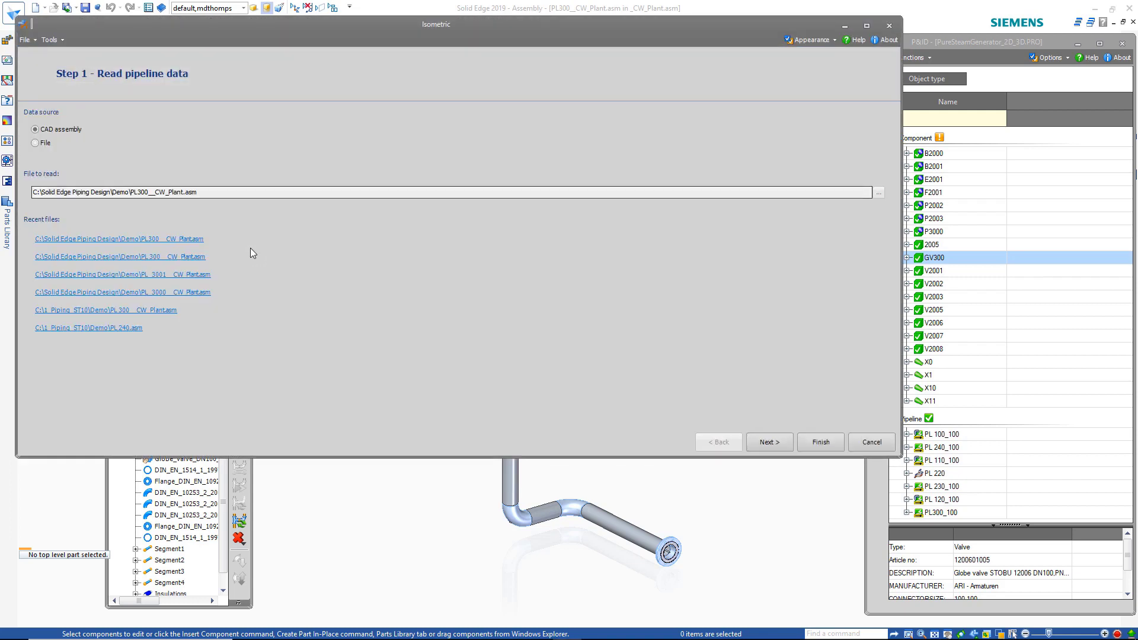
left_click(771, 440)
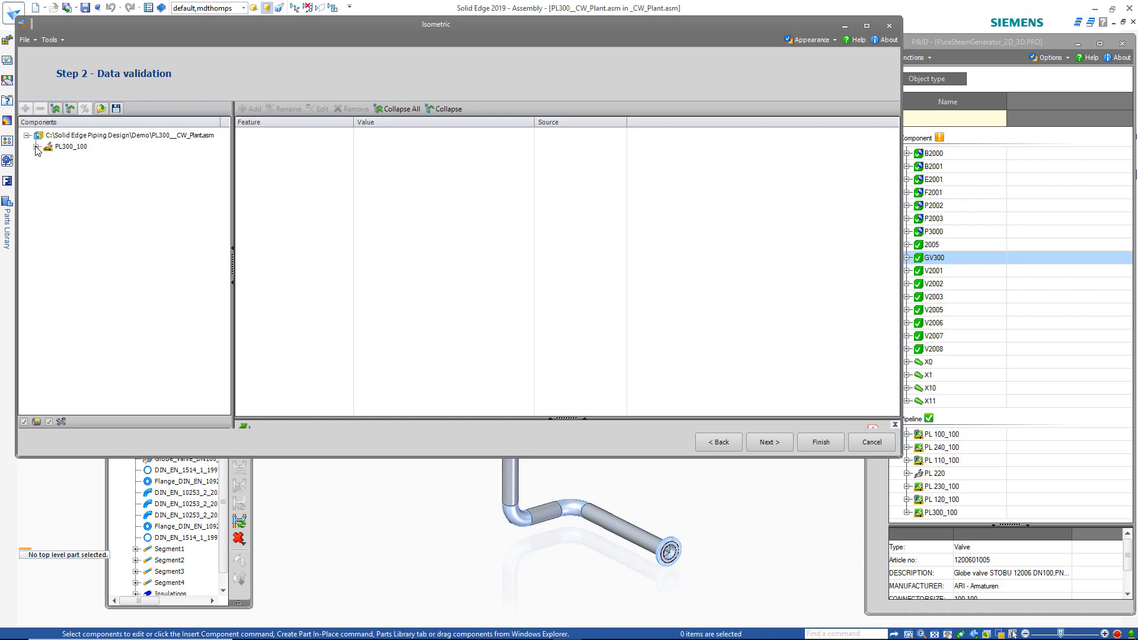
left_click(36, 147)
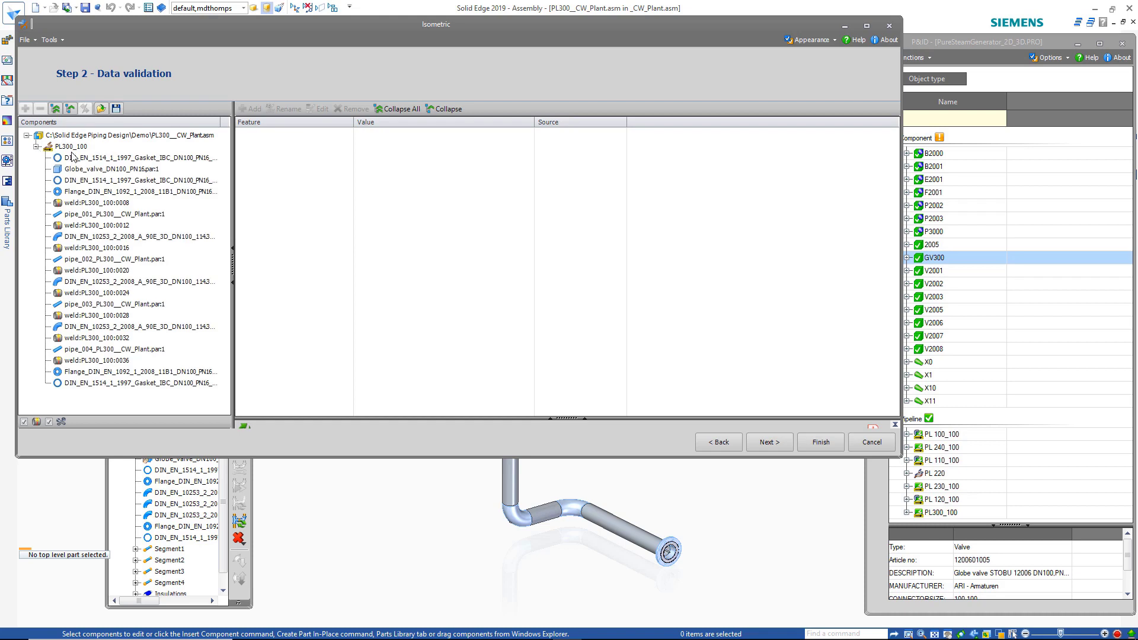
left_click(84, 159)
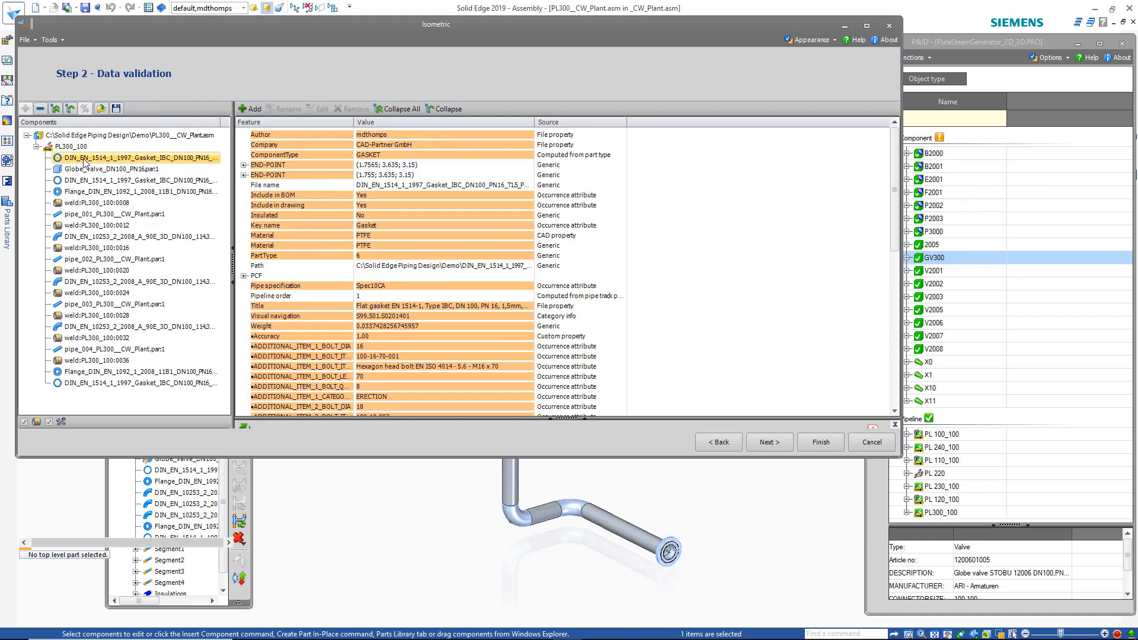
left_click(65, 147)
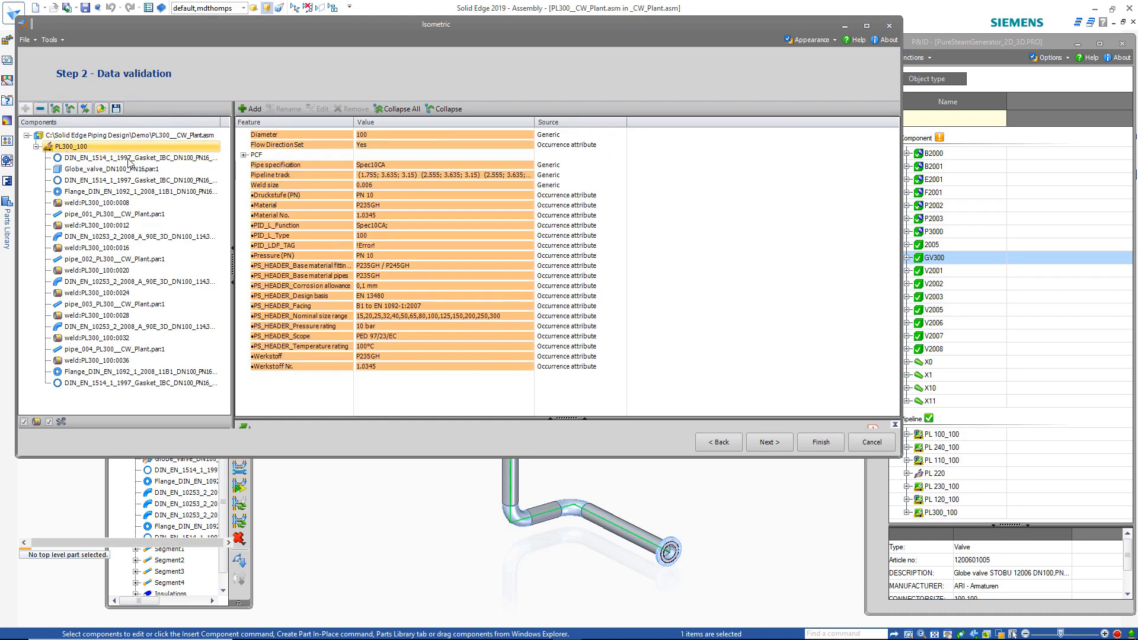
- Enable conversion to CAD and generate the isometric drawings in the Final-Basic and Spool styles
left_click(780, 442)
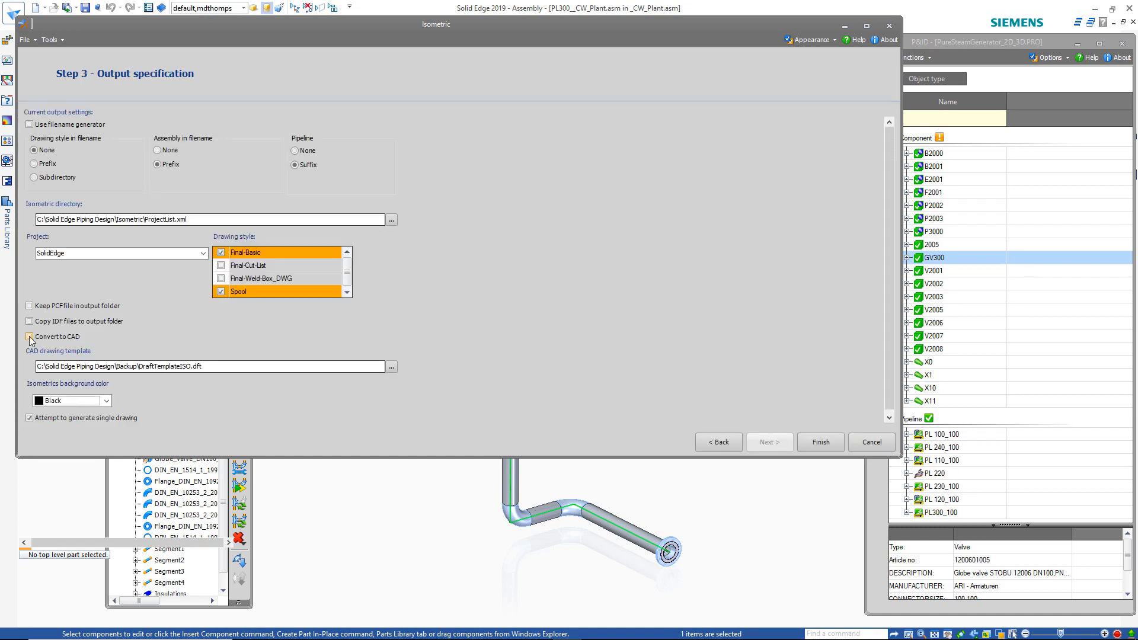
left_click(30, 337)
left_click(834, 446)
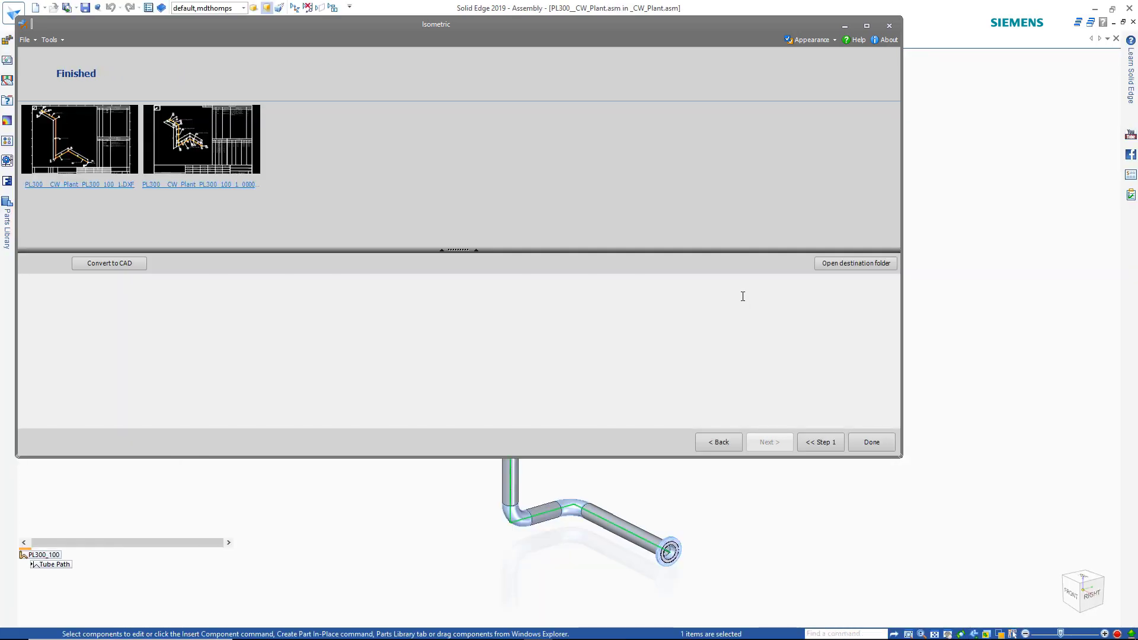
- Open the draft PL300__CW_Plant_PL300_100_1 from the isometric output folder and examine the pipeline isometric and its material lists
left_click(854, 263)
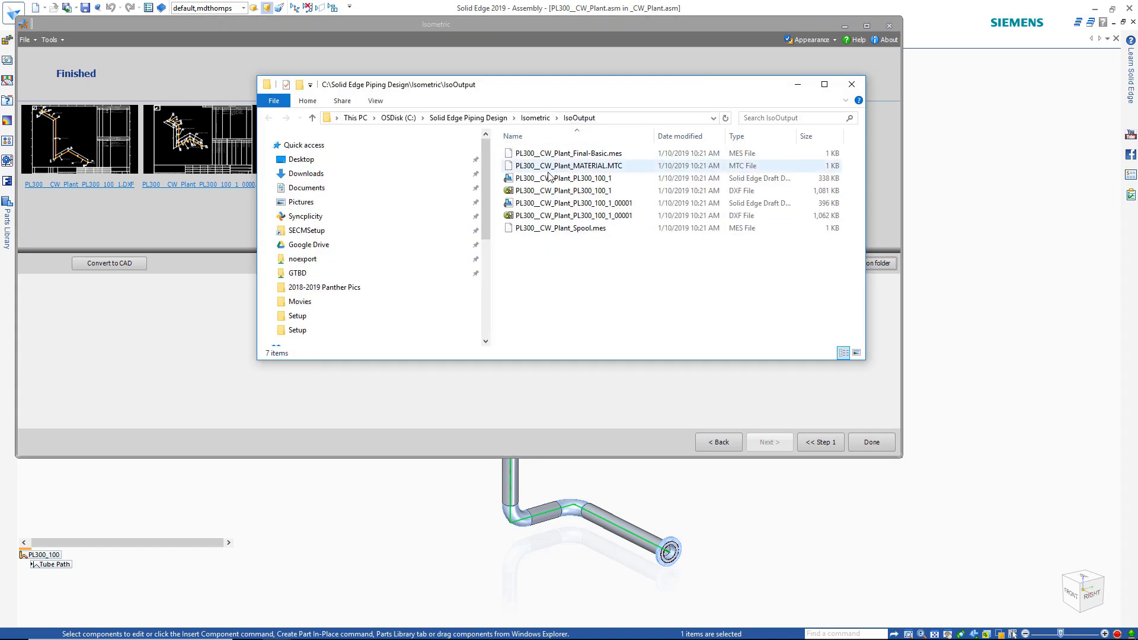
double_click(548, 179)
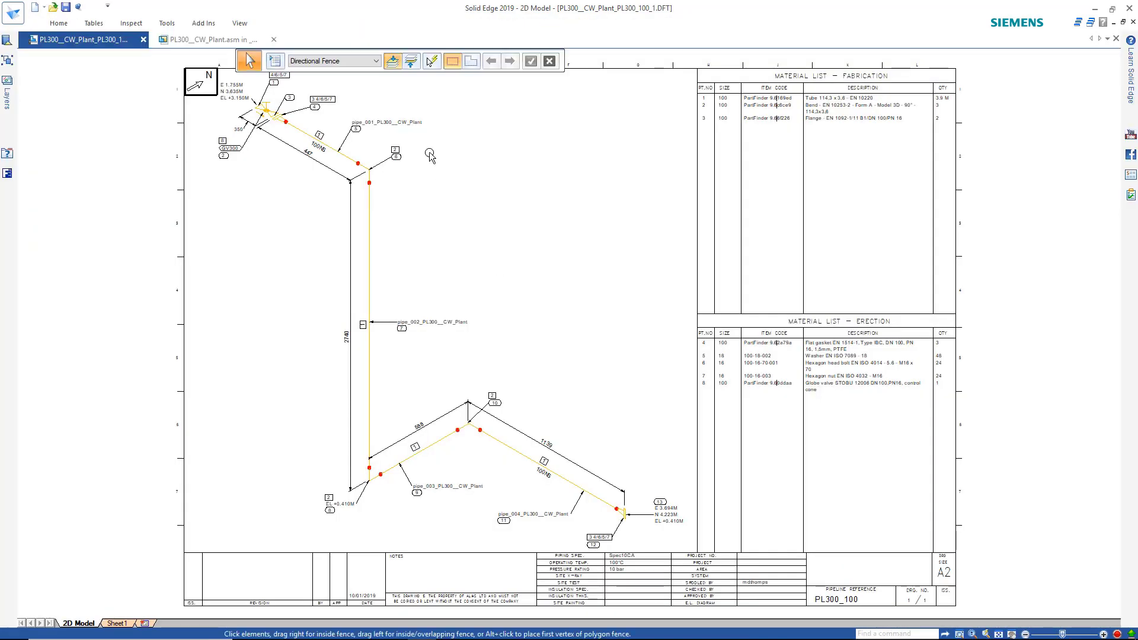
scroll(402, 130, "up", 5)
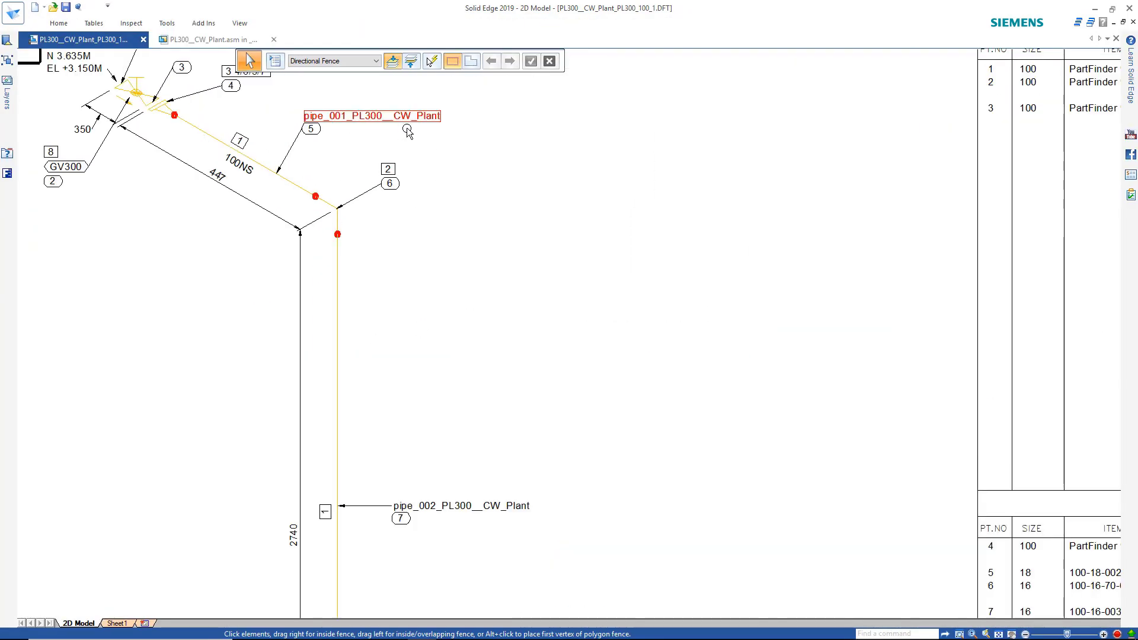
scroll(419, 145, "down", 5)
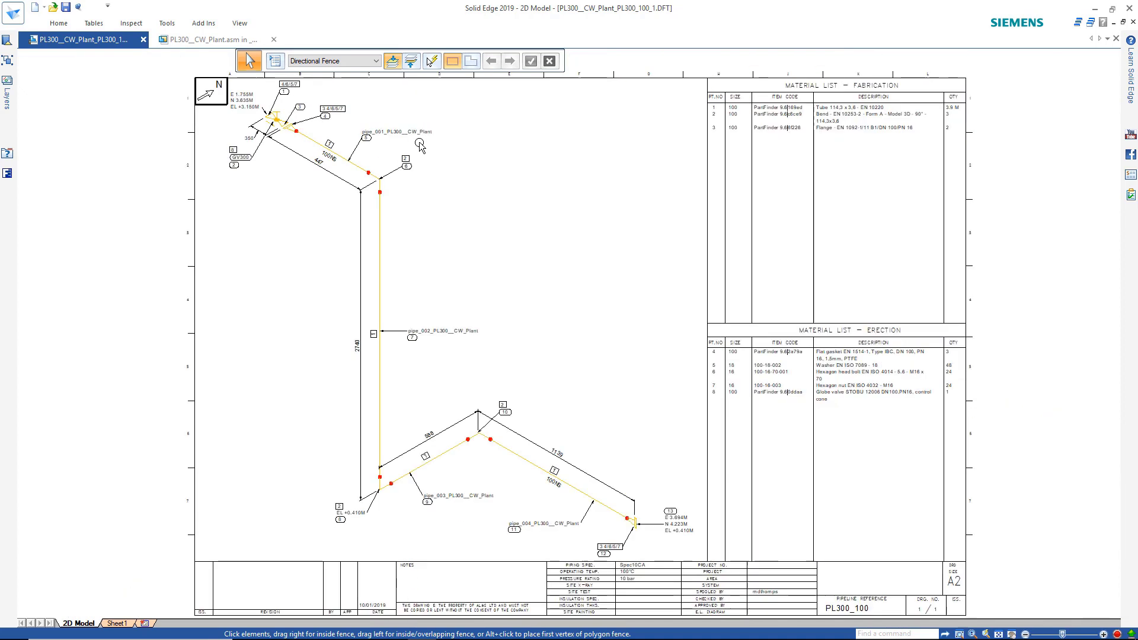
scroll(966, 174, "down", 1)
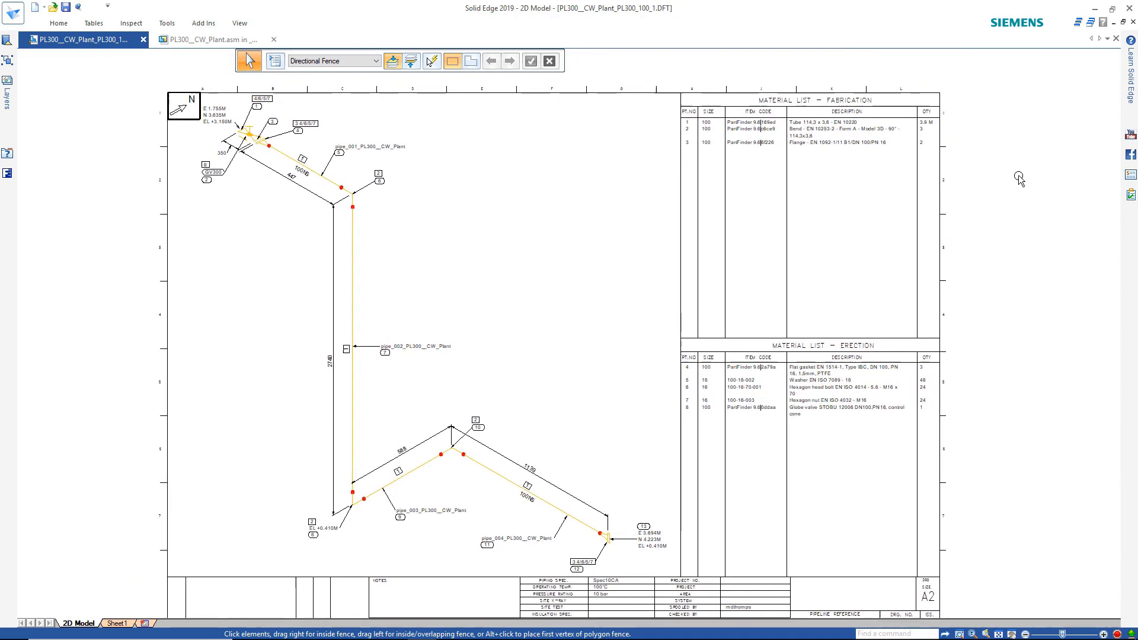
scroll(1022, 177, "up", 2)
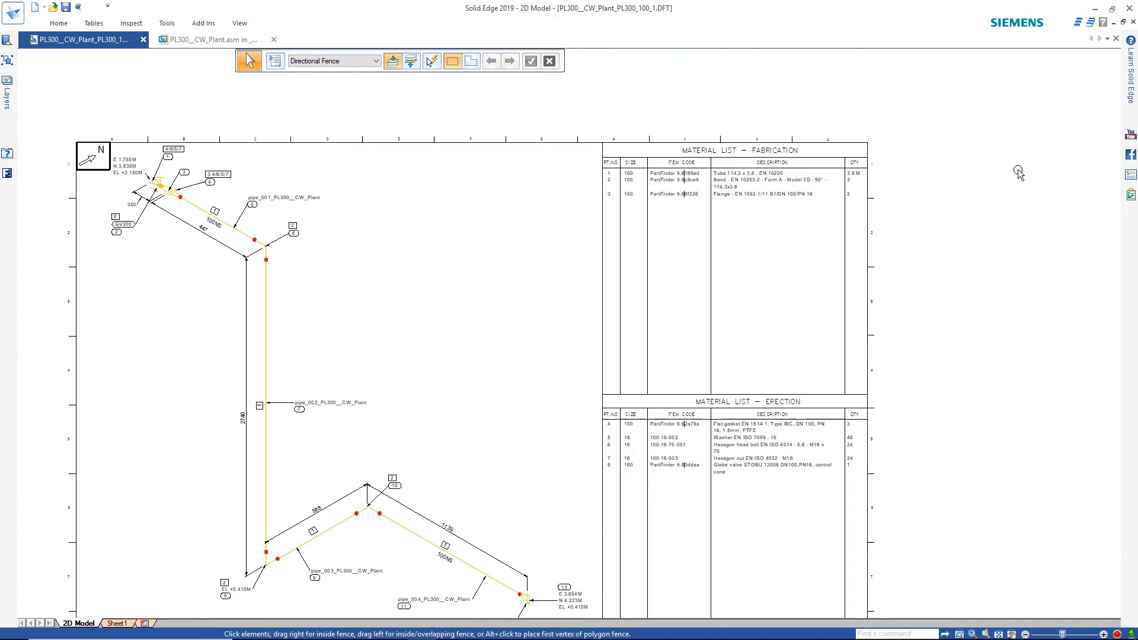
scroll(1018, 172, "down", 2)
- Return to the output folder and open the spool draft PL300__CW_Plant_PL300_100_1_00001
key("alt+Tab")
left_click(541, 178)
double_click(550, 205)
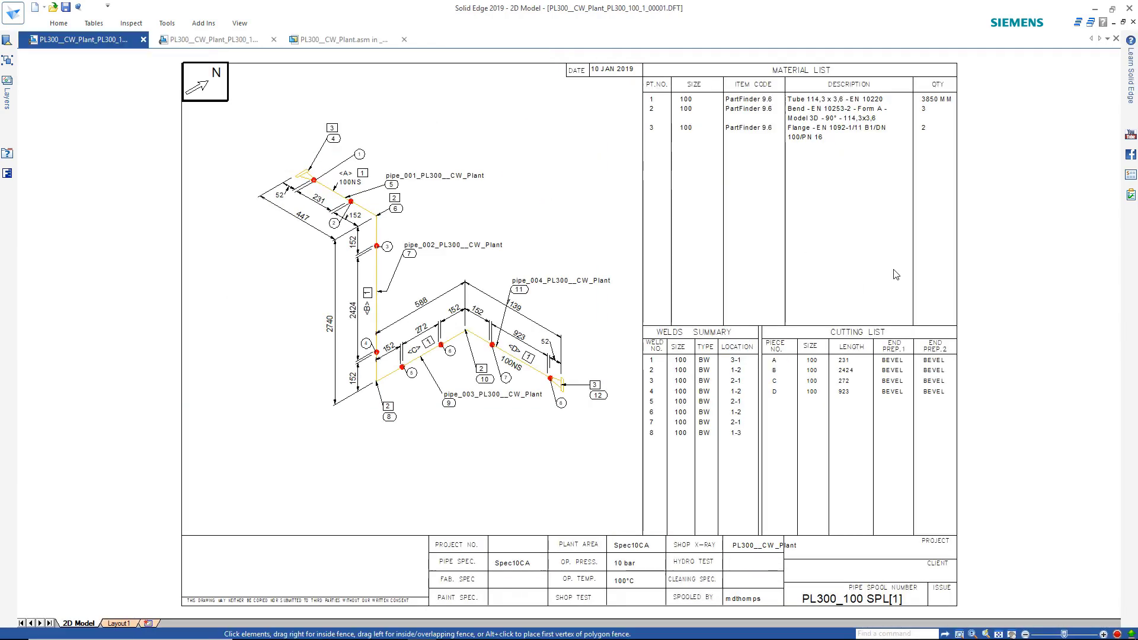